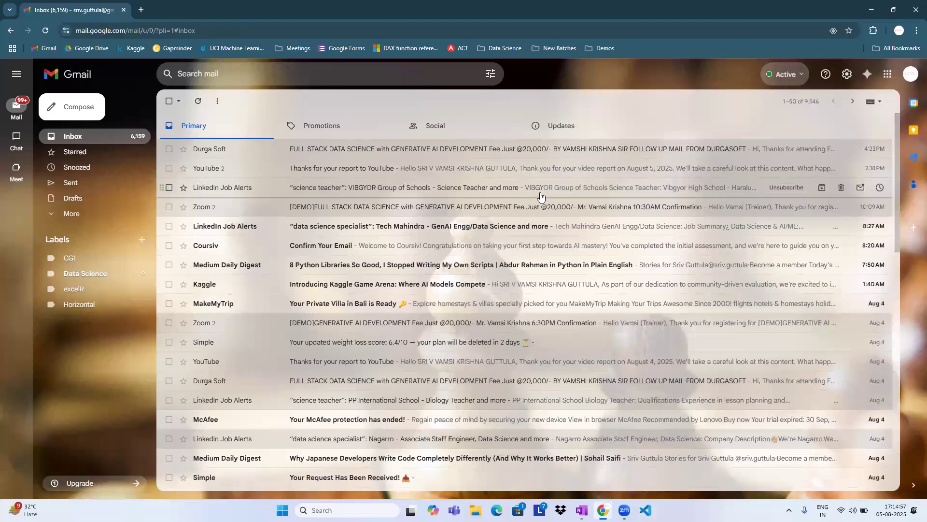
Close the browser, launch Power BI Desktop from the desktop and start a blank report.
left_click(914, 7)
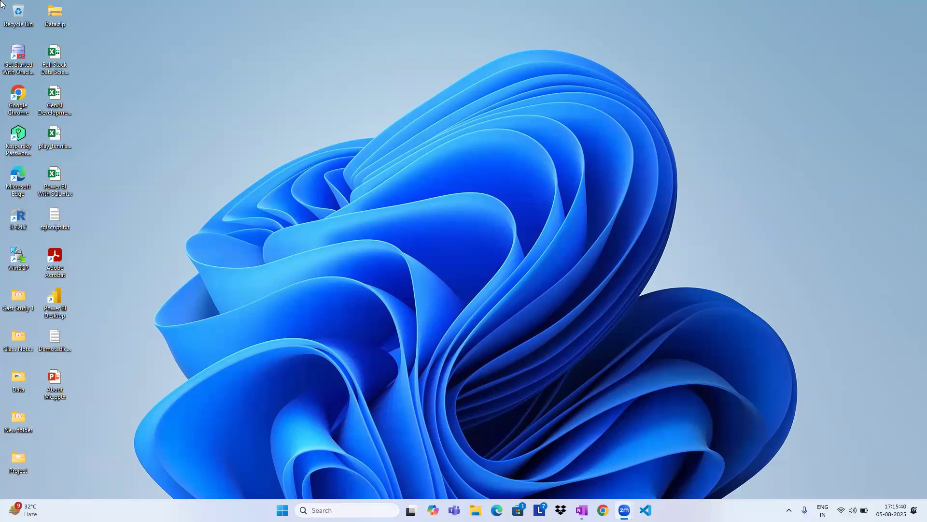
double_click(54, 304)
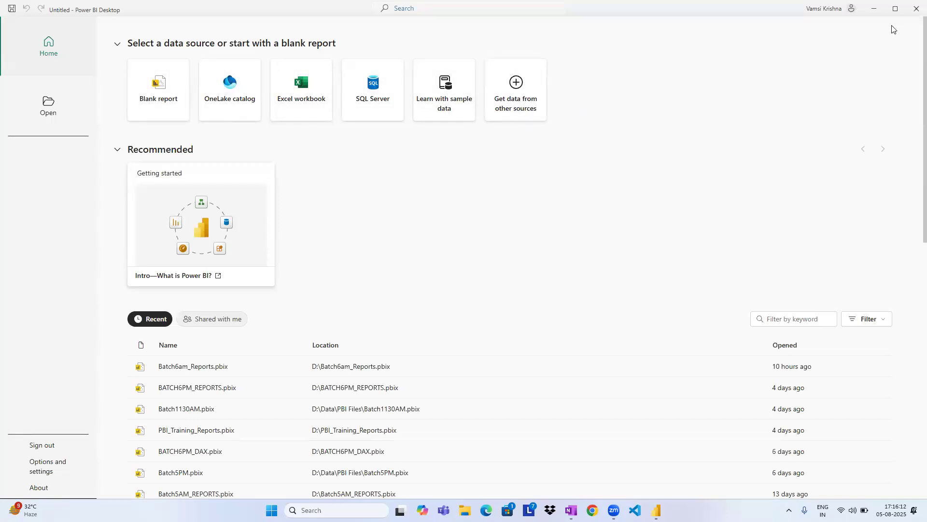
left_click(874, 8)
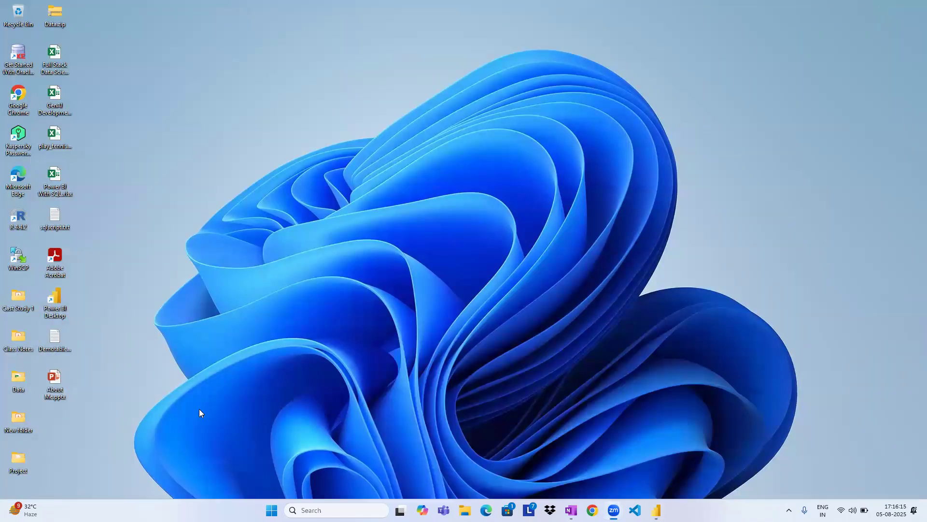
mouse_move(571, 510)
mouse_move(614, 510)
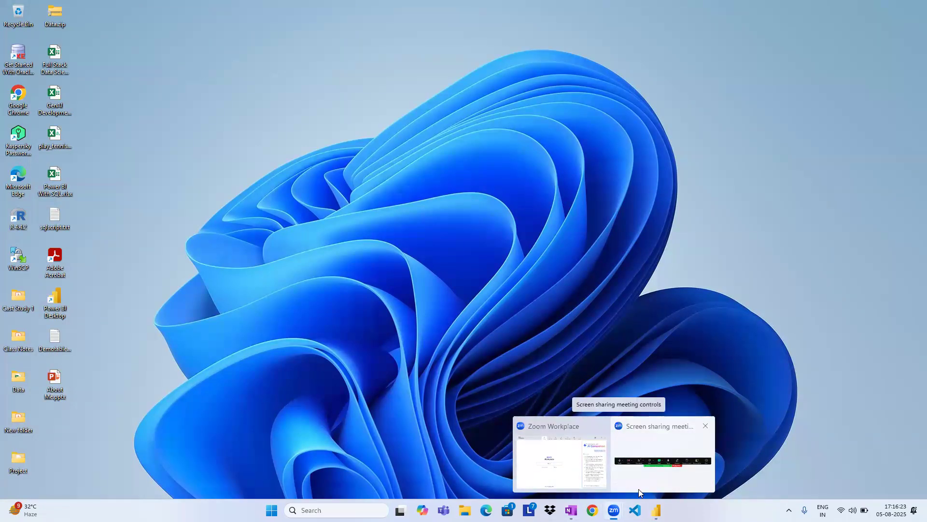
double_click(58, 301)
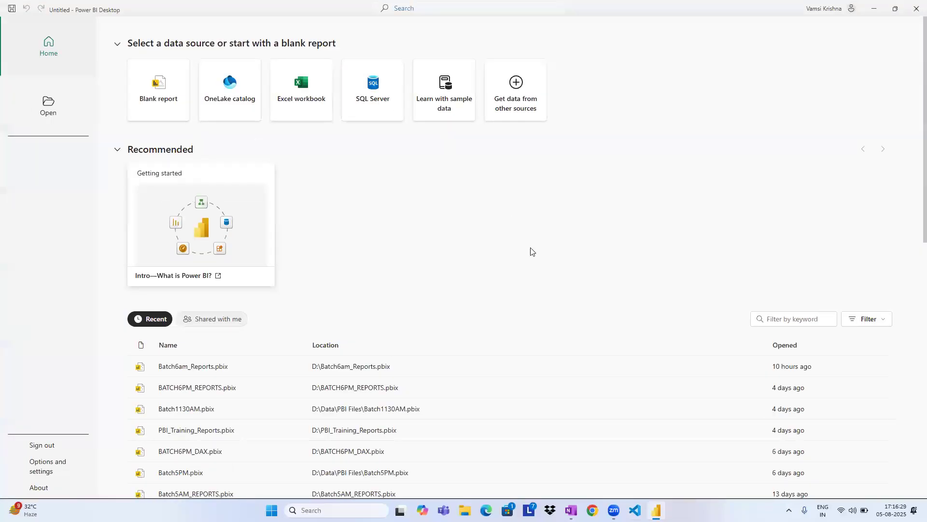
left_click(160, 86)
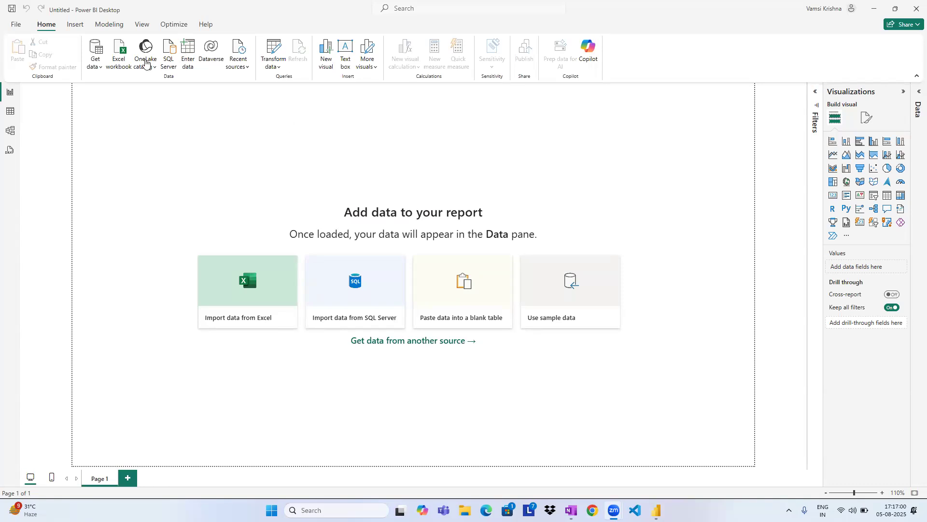
left_click(95, 68)
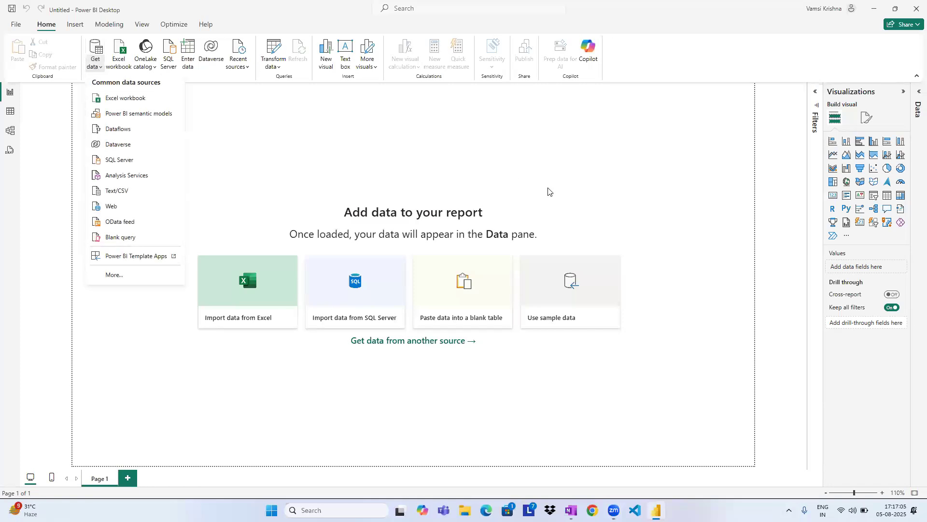
left_click(289, 130)
left_click(95, 68)
left_click(83, 57)
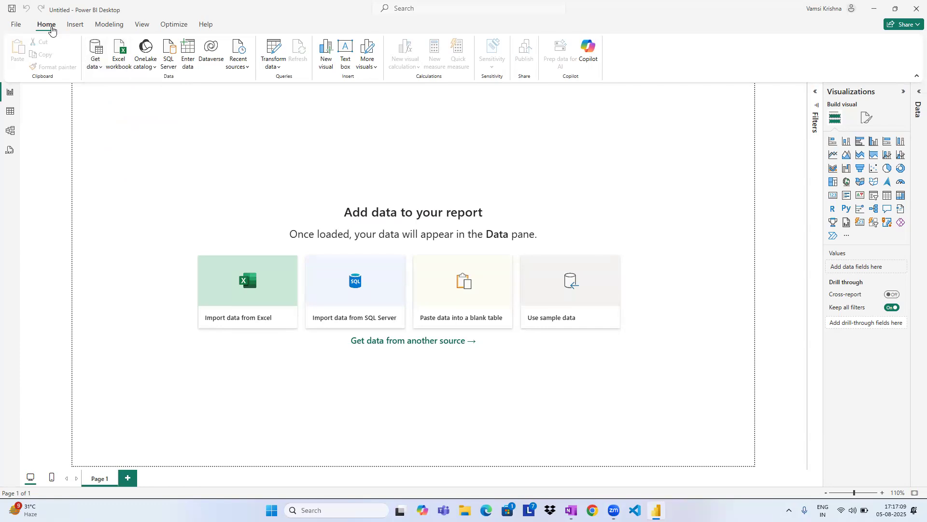
Load the Text/CSV file usedcars.csv from the Data folder and check the table in Table view.
left_click(95, 65)
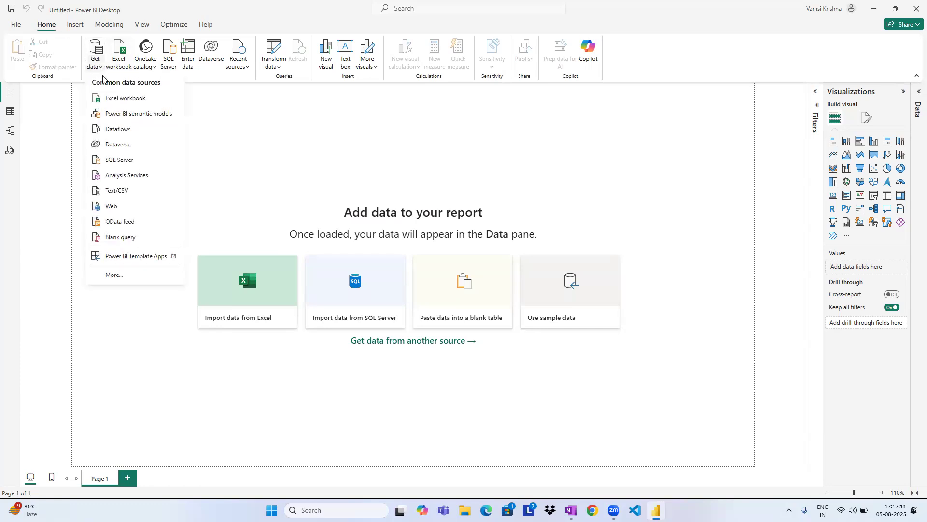
left_click(114, 193)
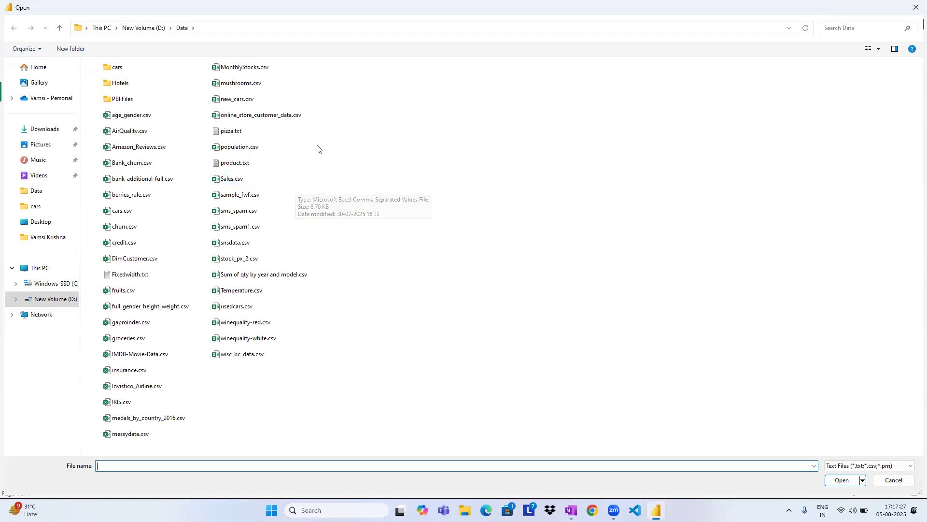
left_click(251, 312)
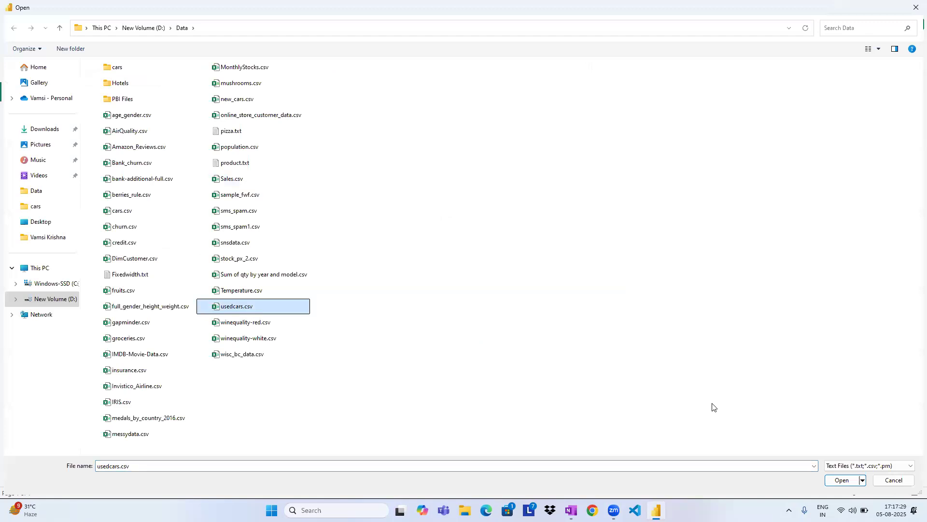
left_click(842, 482)
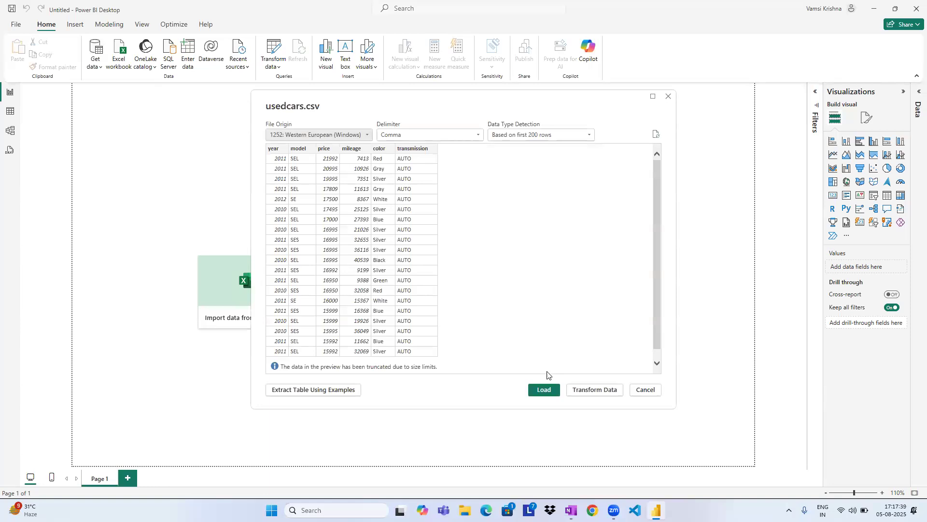
left_click(543, 389)
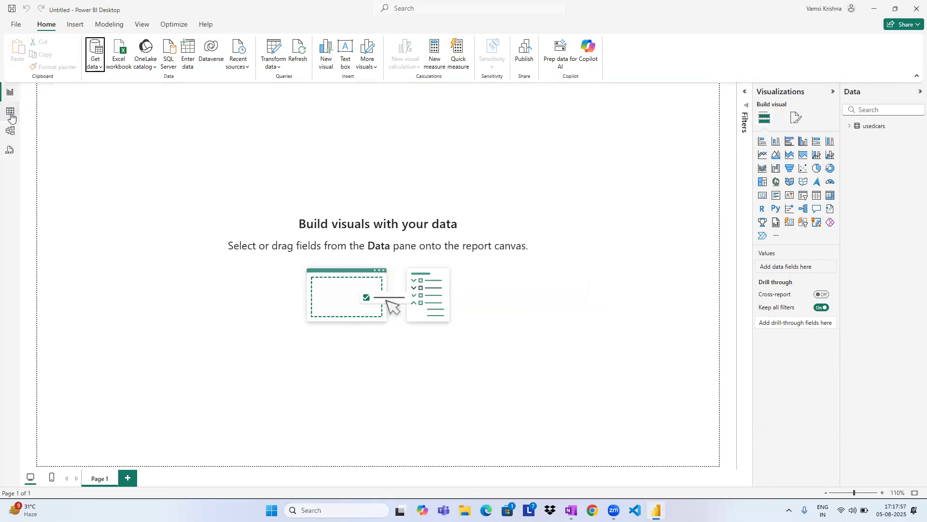
left_click(10, 114)
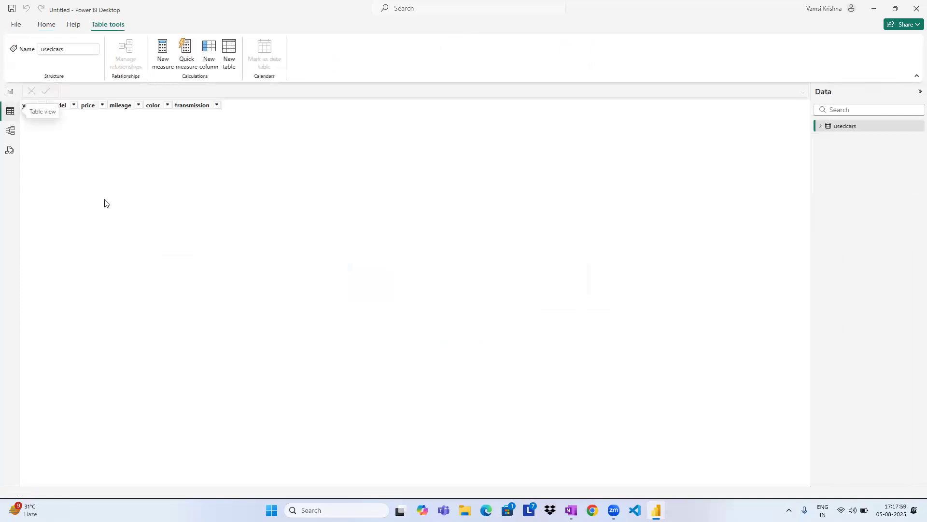
left_click(10, 92)
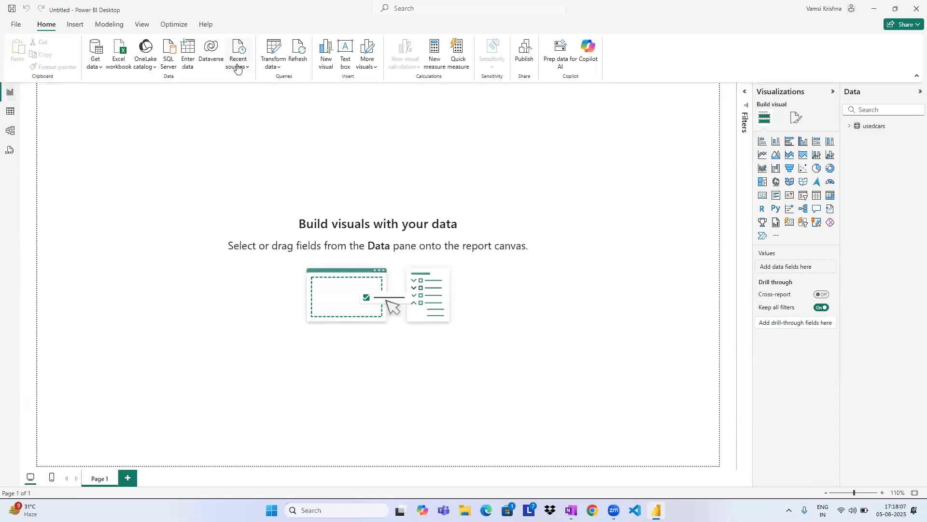
Browse the File, Database, Microsoft Fabric, Power Platform and Azure connector categories in the full list of data sources.
left_click(96, 67)
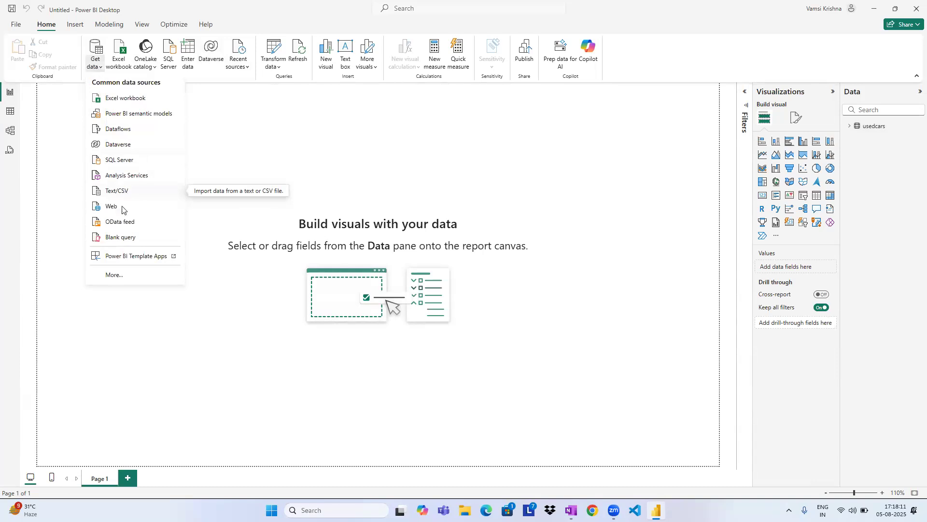
left_click(115, 276)
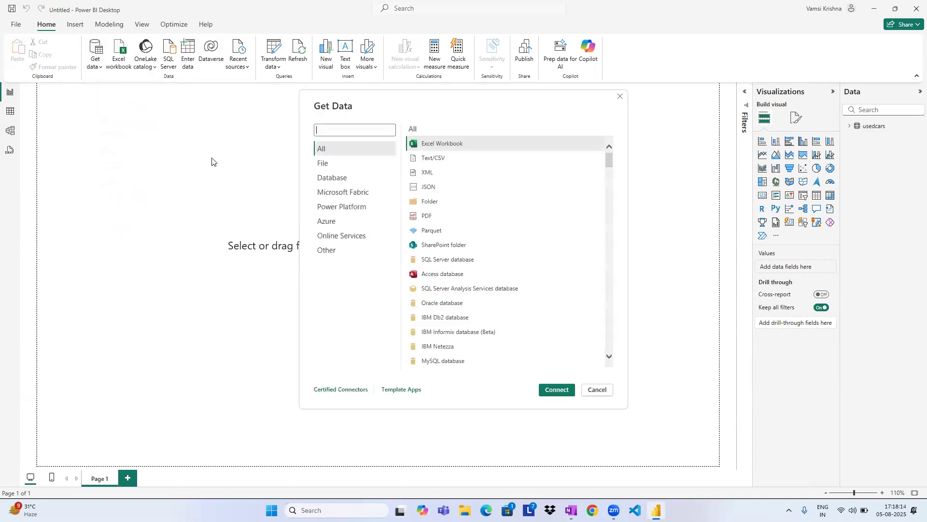
left_click(340, 168)
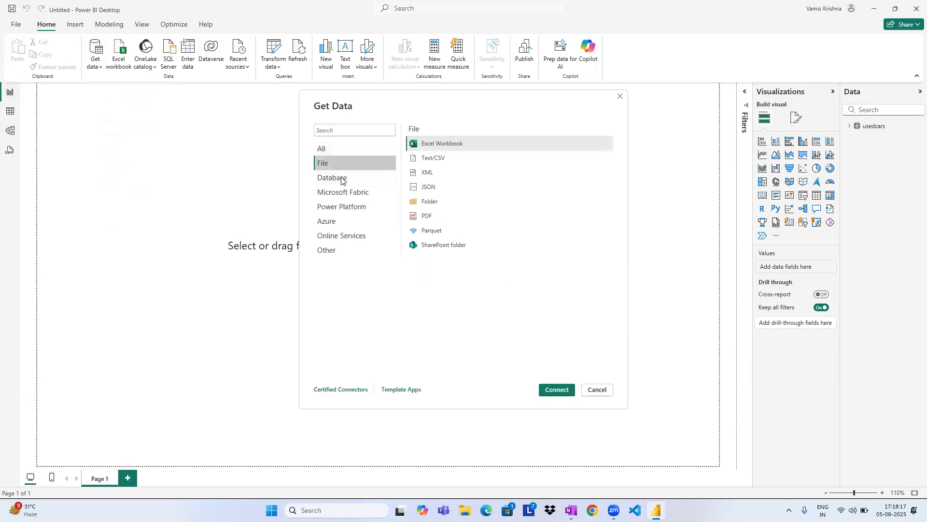
left_click(341, 179)
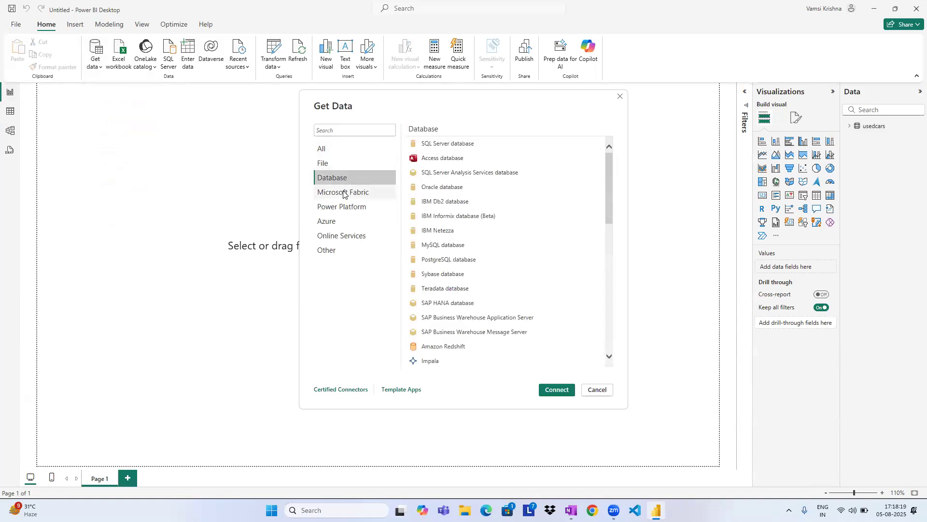
left_click(343, 192)
left_click(344, 207)
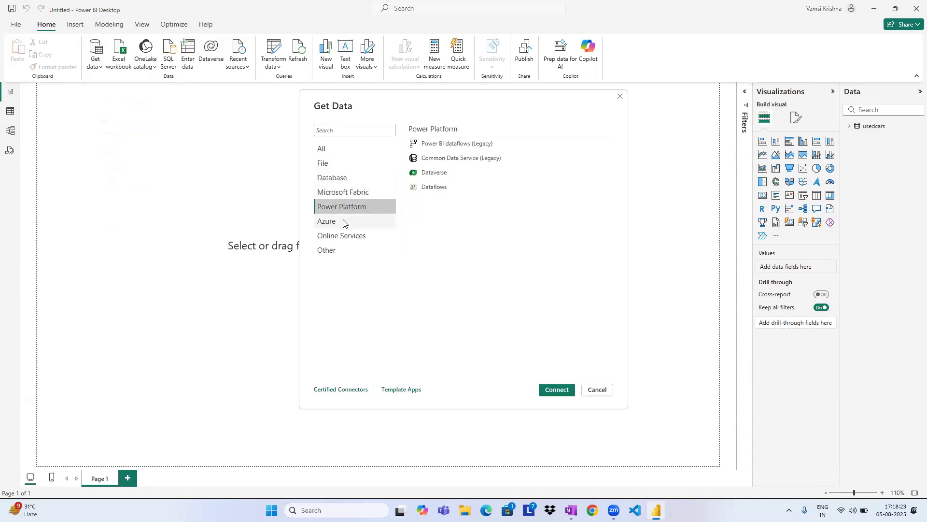
left_click(343, 222)
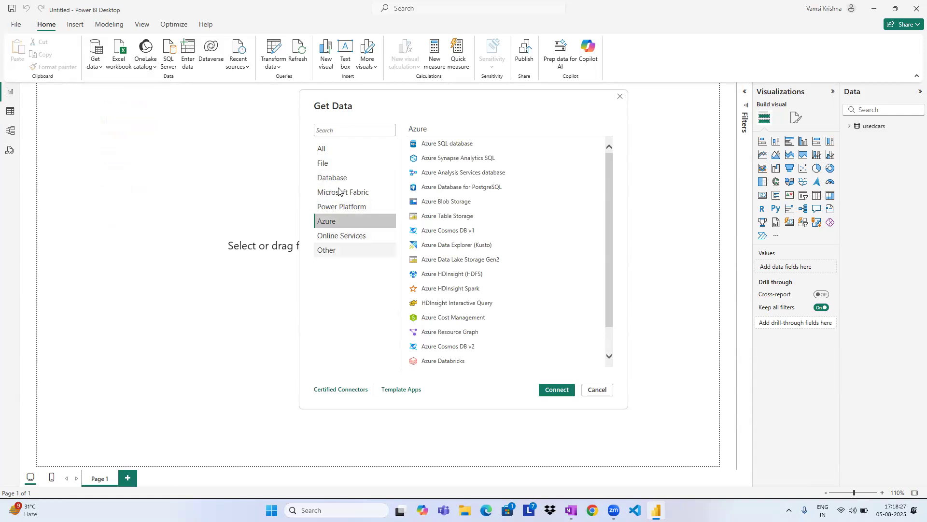
Connect to a Text/CSV file from the File category and open insurance.csv for preview.
left_click(336, 164)
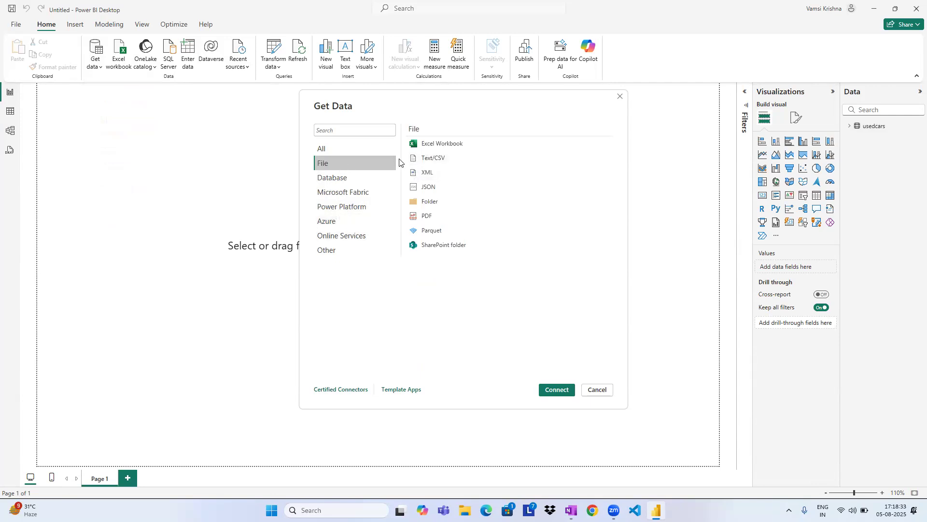
left_click(438, 160)
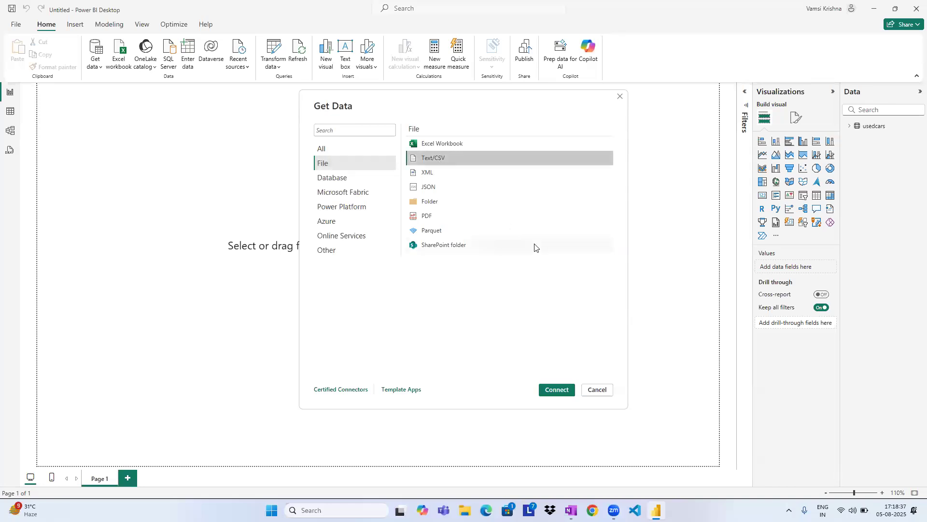
left_click(559, 389)
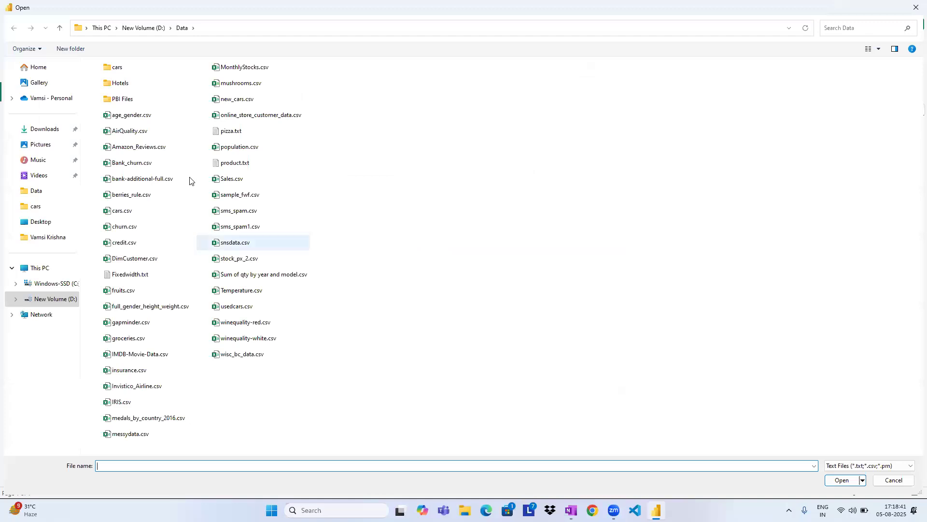
left_click(137, 370)
left_click(844, 481)
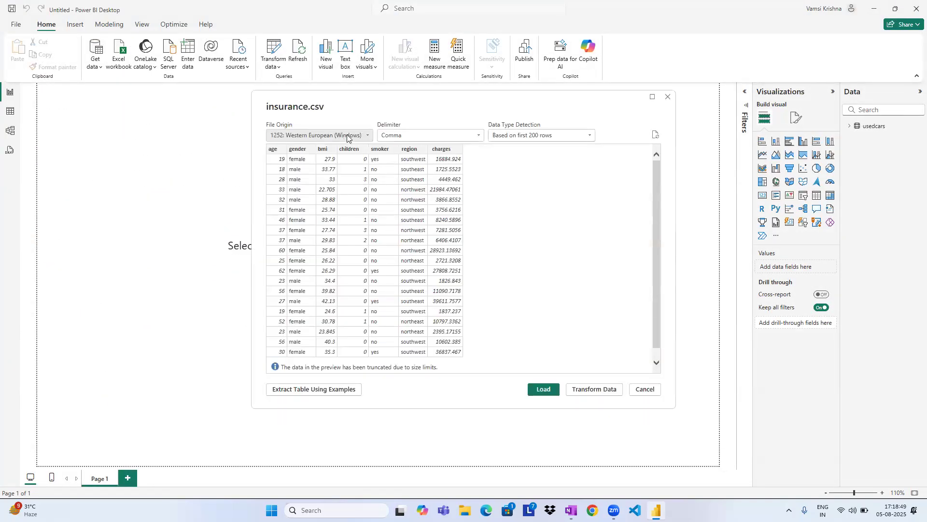
Try the Equals Sign and Space delimiters on the insurance.csv preview, and set the delimiter back to Comma.
left_click(392, 136)
left_click(399, 166)
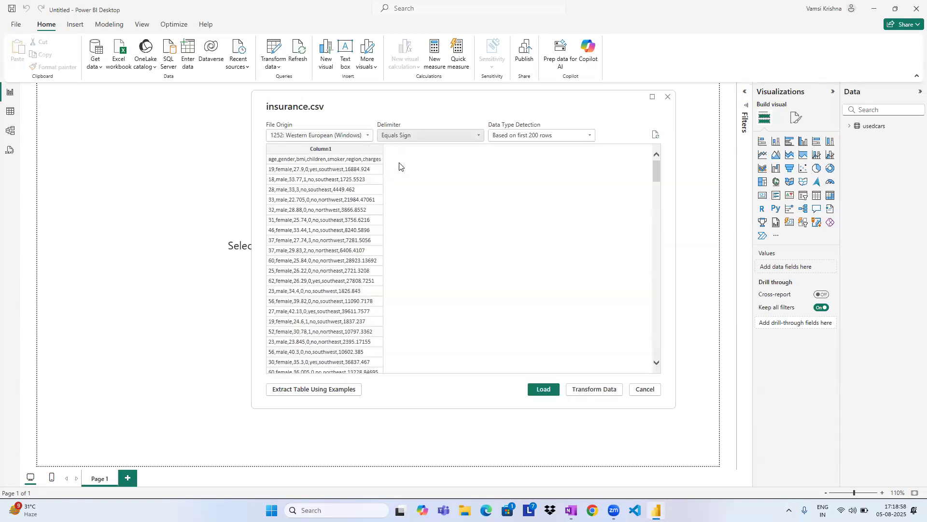
left_click(409, 136)
left_click(408, 186)
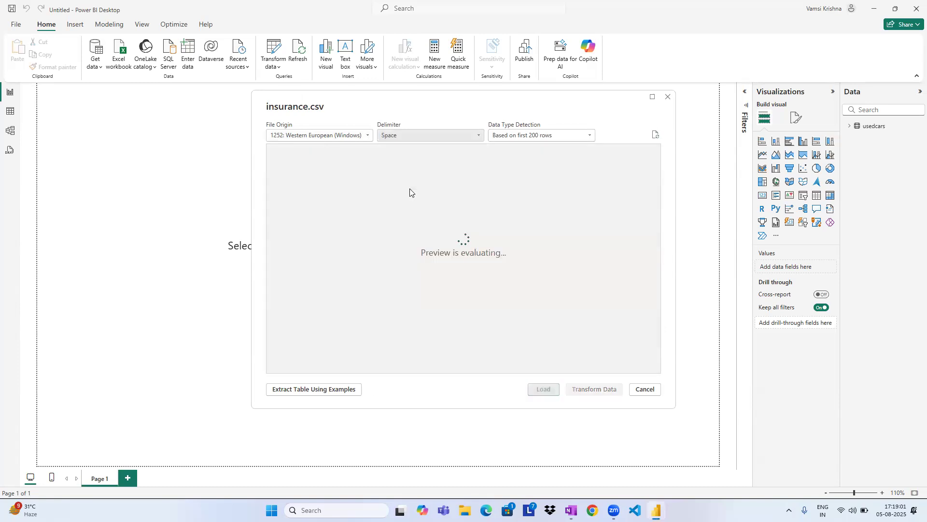
left_click(414, 140)
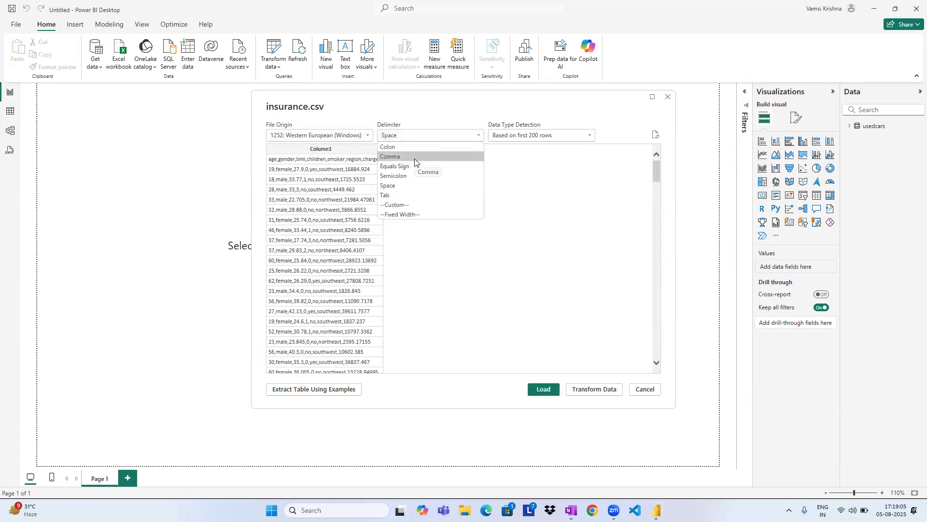
left_click(414, 156)
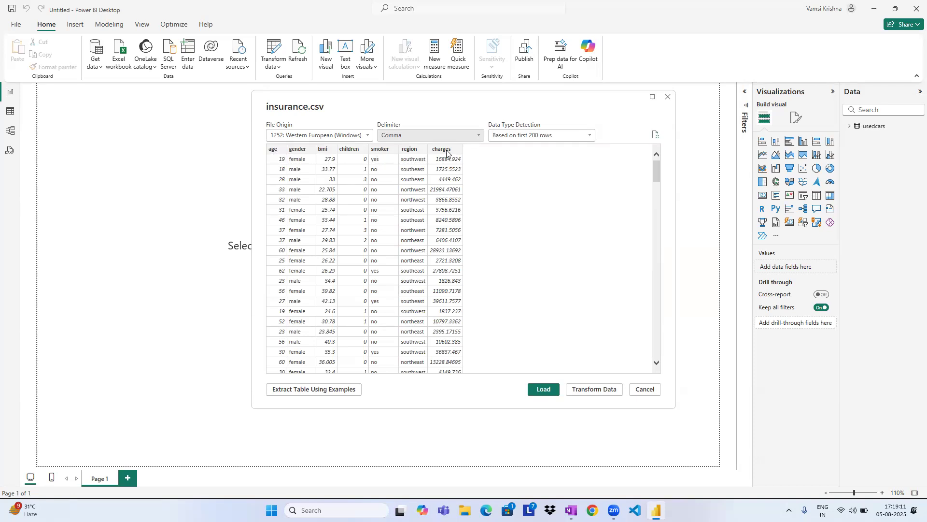
Load the previewed insurance data and import the Text/CSV file churn.csv with its default settings.
left_click(543, 389)
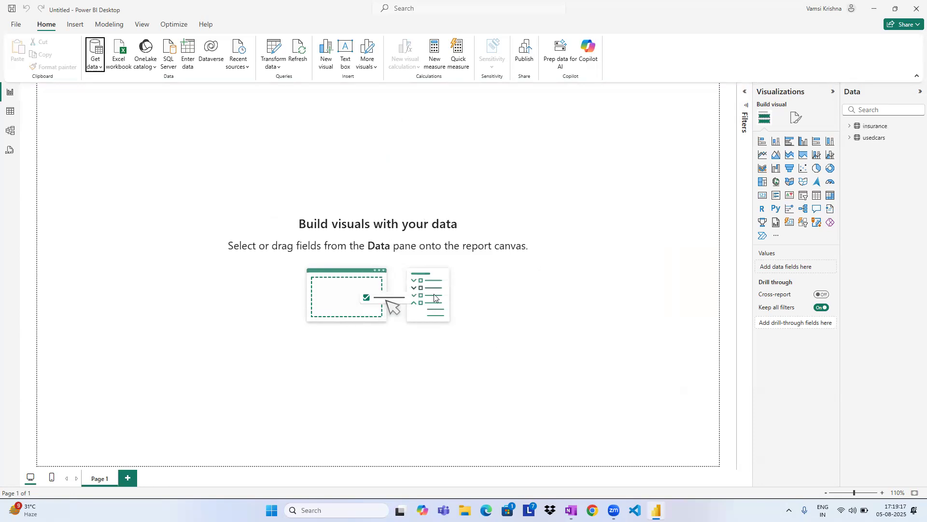
left_click(95, 67)
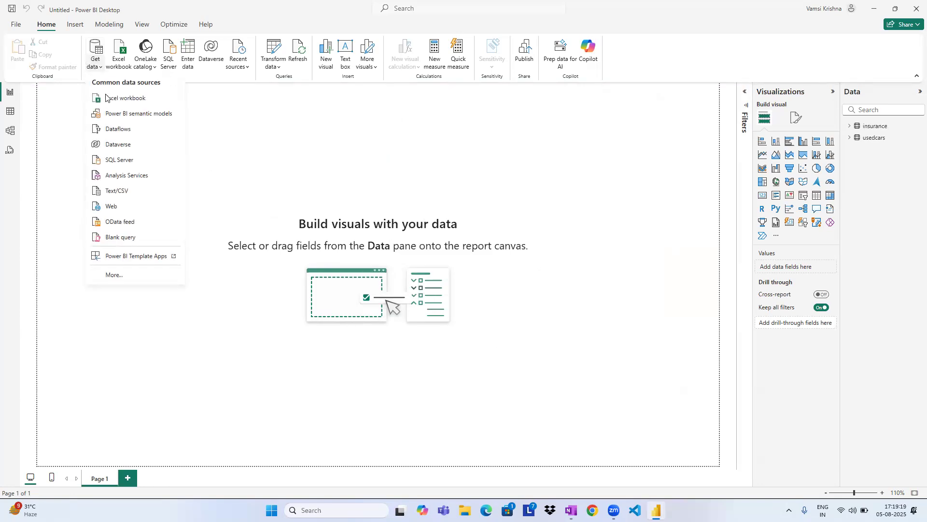
left_click(122, 191)
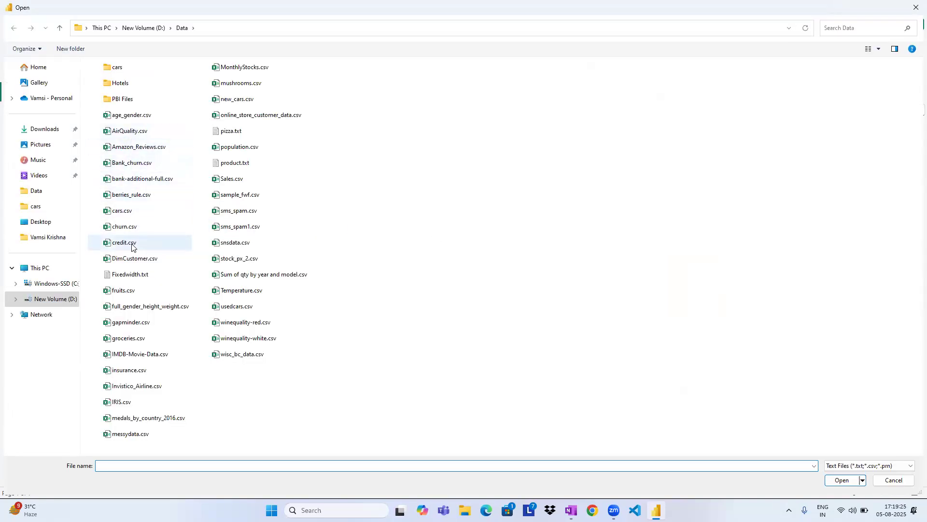
left_click(130, 227)
left_click(842, 481)
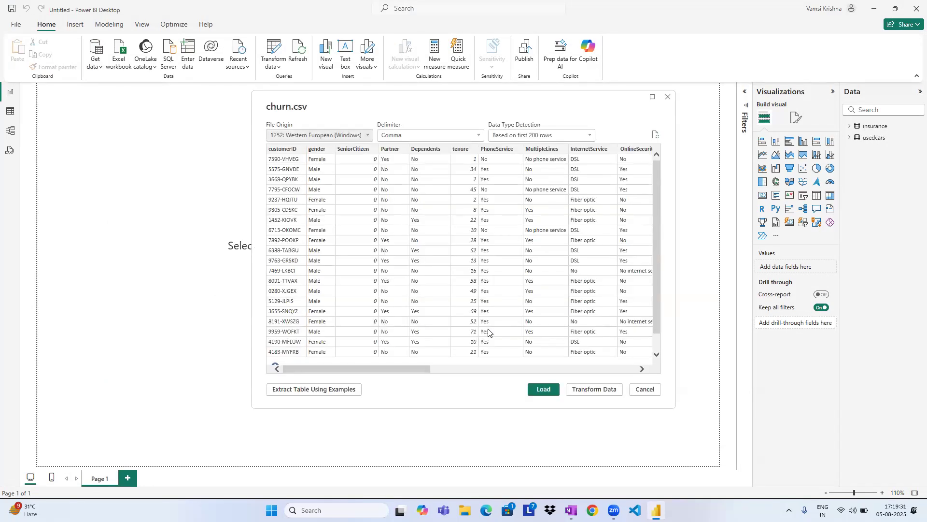
left_click(542, 390)
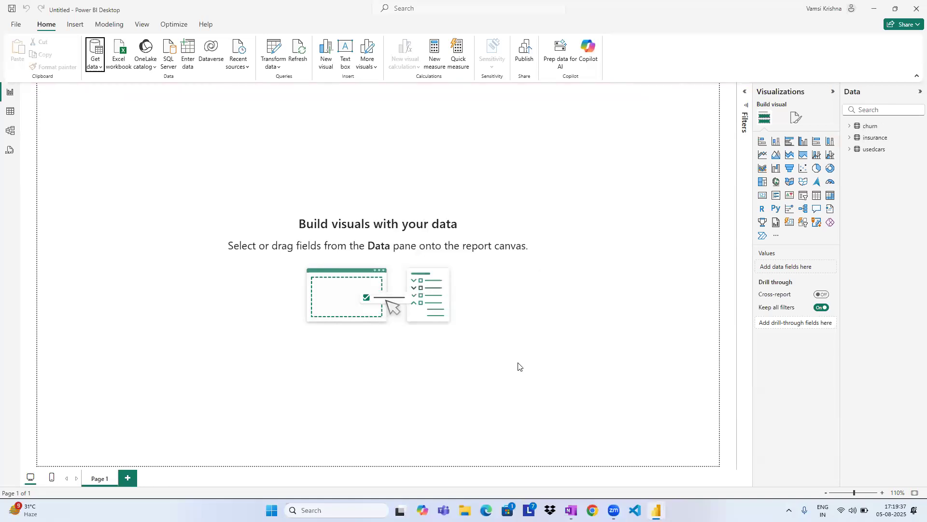
Display the churn table's records in Table view.
left_click(11, 117)
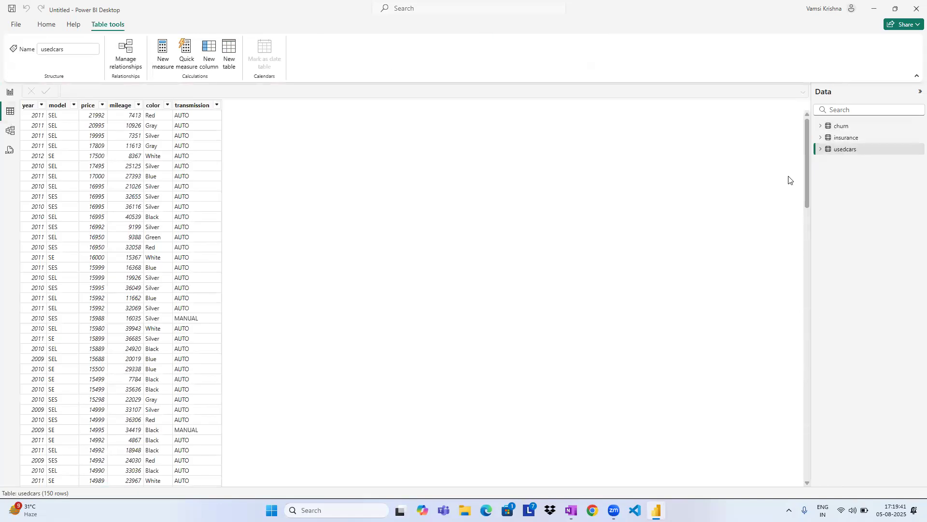
left_click(844, 129)
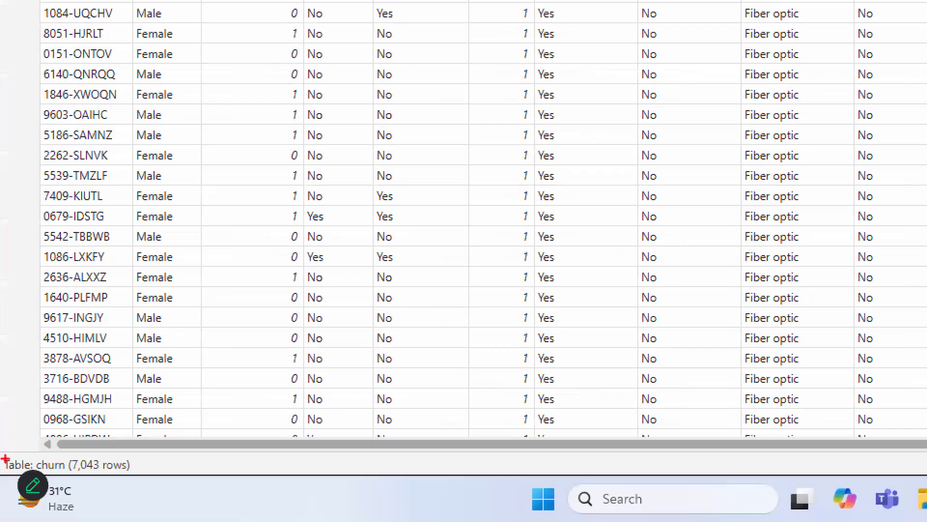
Check the row counts of the churn, insurance and usedcars tables in Table view.
left_click_drag(62, 477, 138, 477)
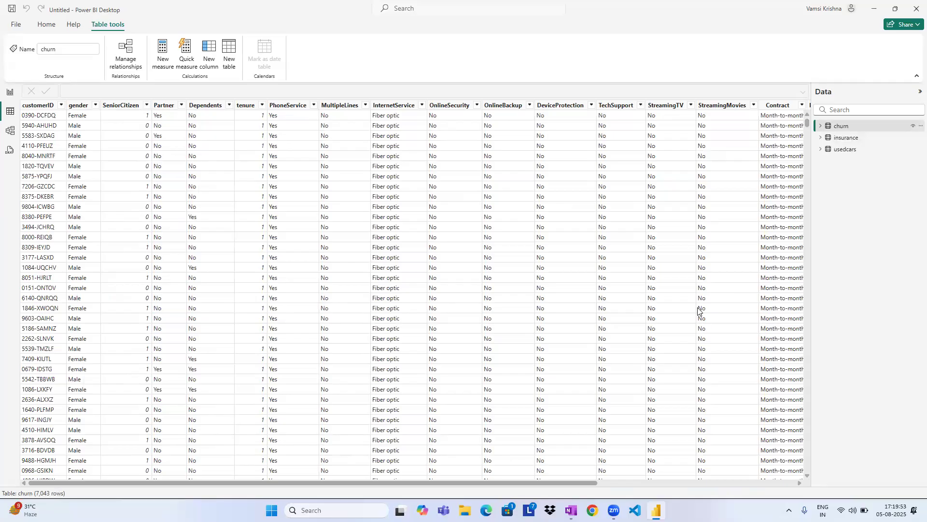
left_click(845, 140)
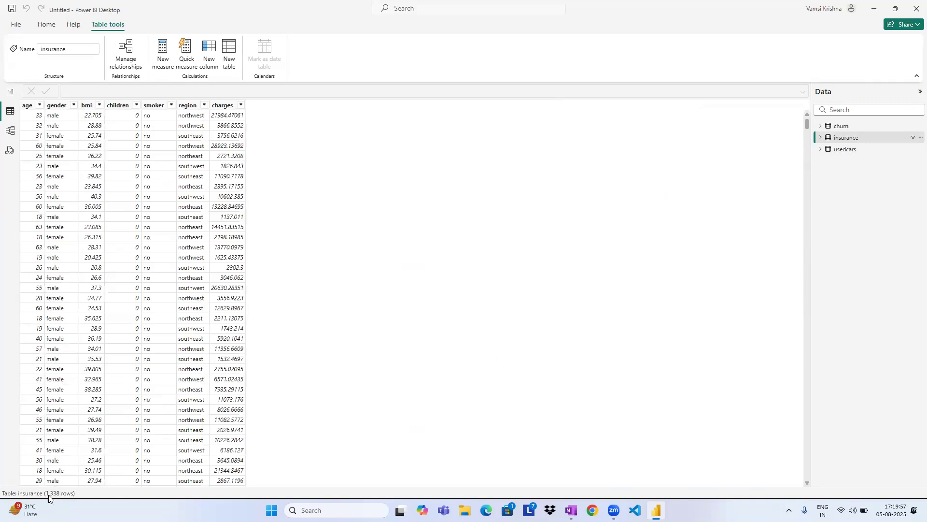
left_click(827, 150)
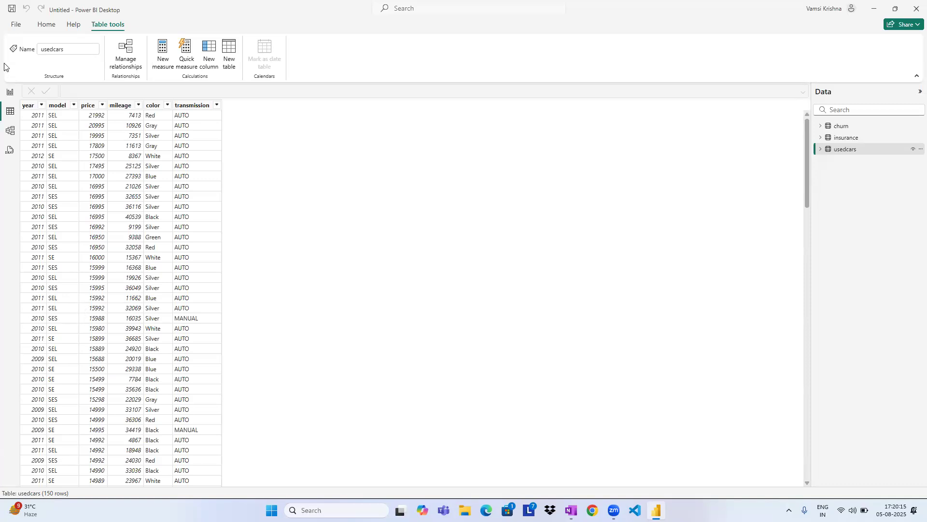
Open the locations available for saving a copy of the untitled report.
left_click(17, 25)
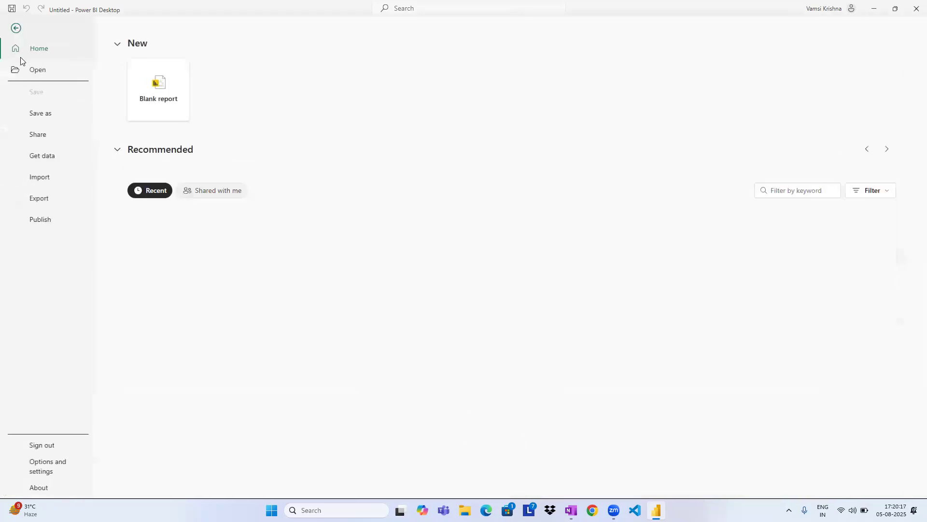
left_click(41, 112)
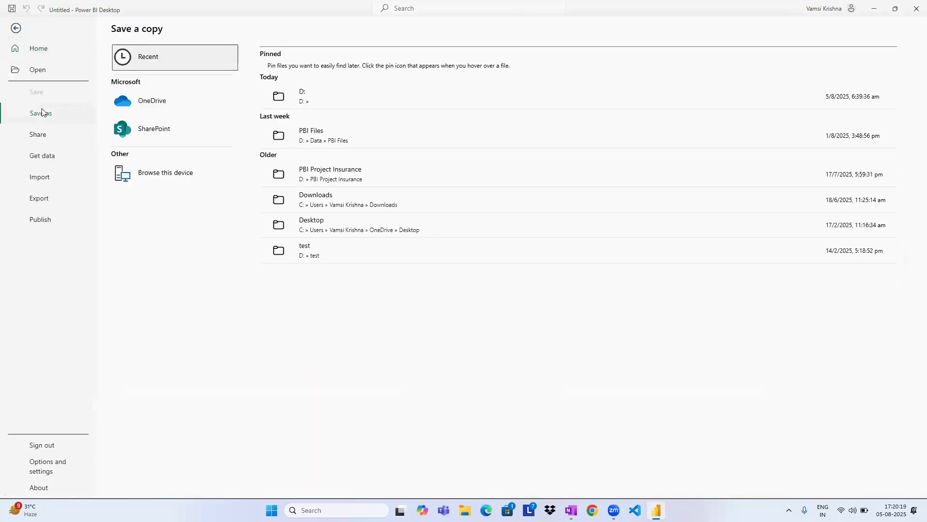
left_click(16, 27)
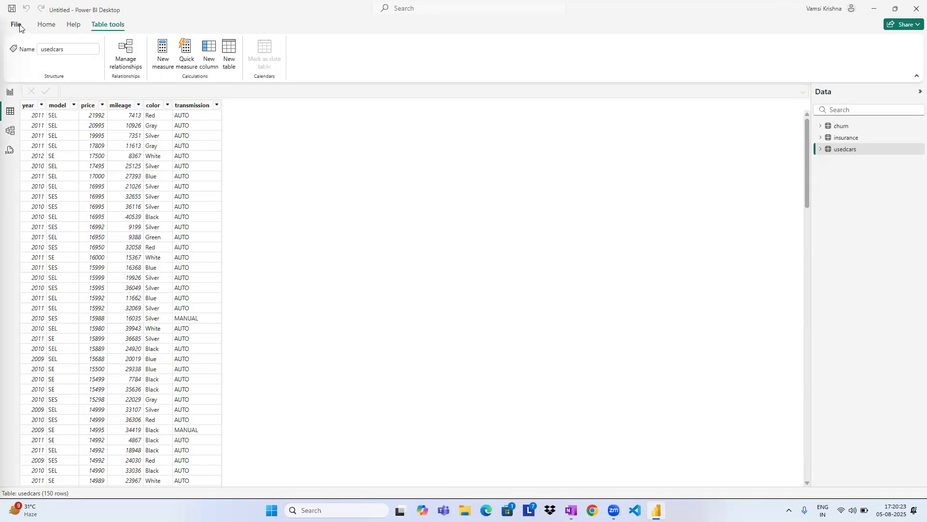
left_click(19, 27)
left_click(15, 27)
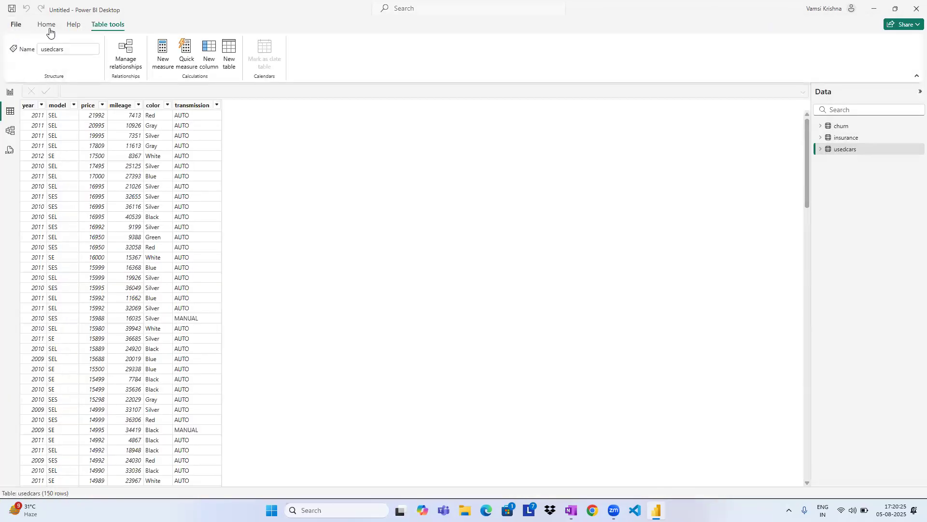
left_click(48, 29)
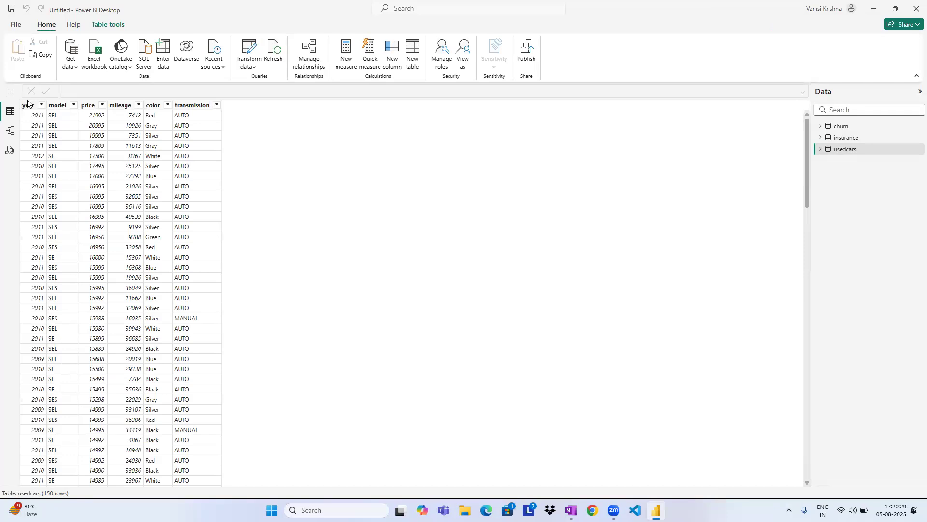
left_click(17, 25)
left_click(56, 115)
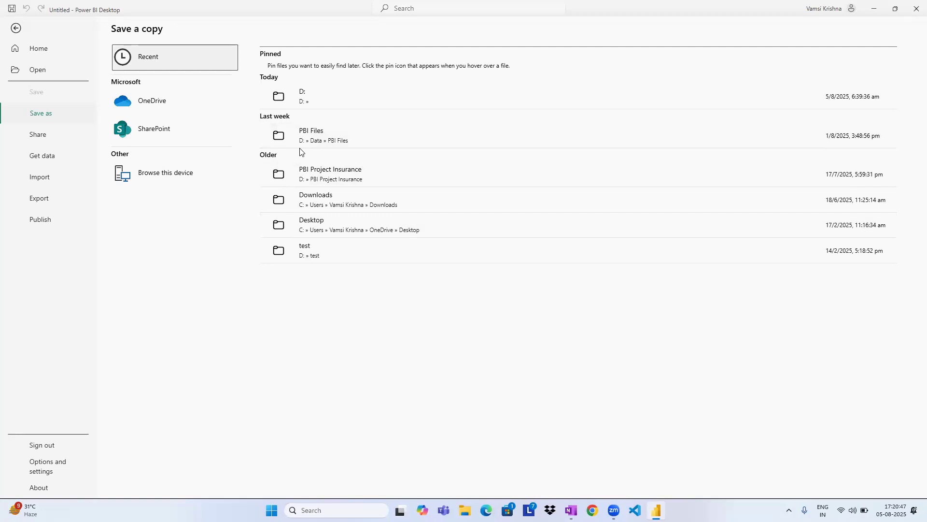
left_click(328, 141)
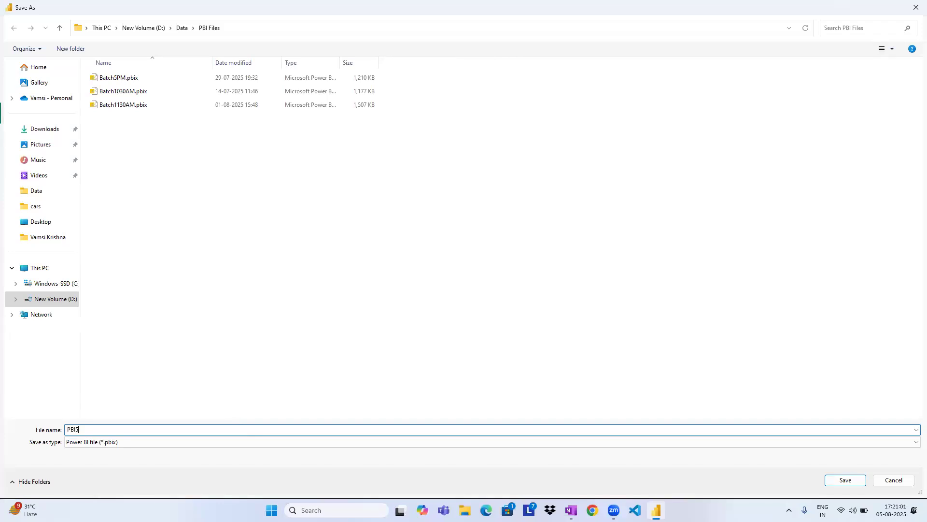
key("Tab")
key("Down")
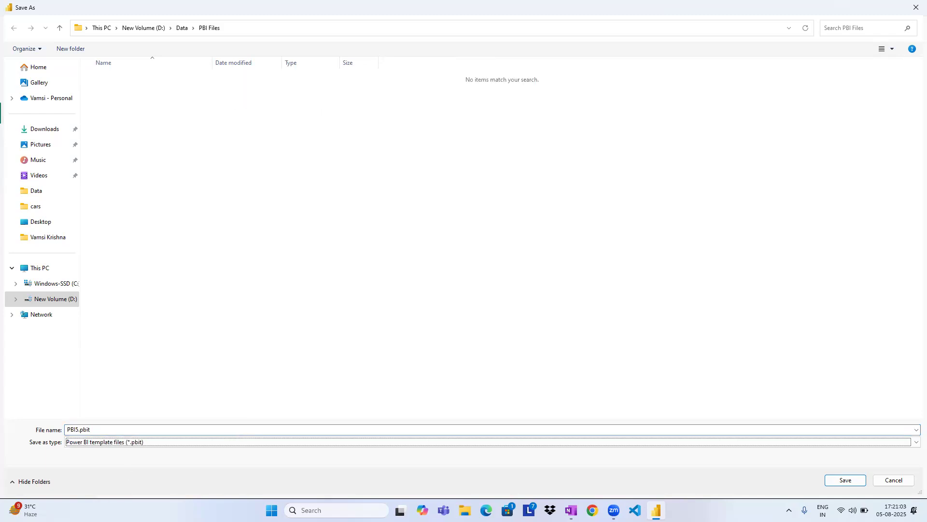
left_click(98, 427)
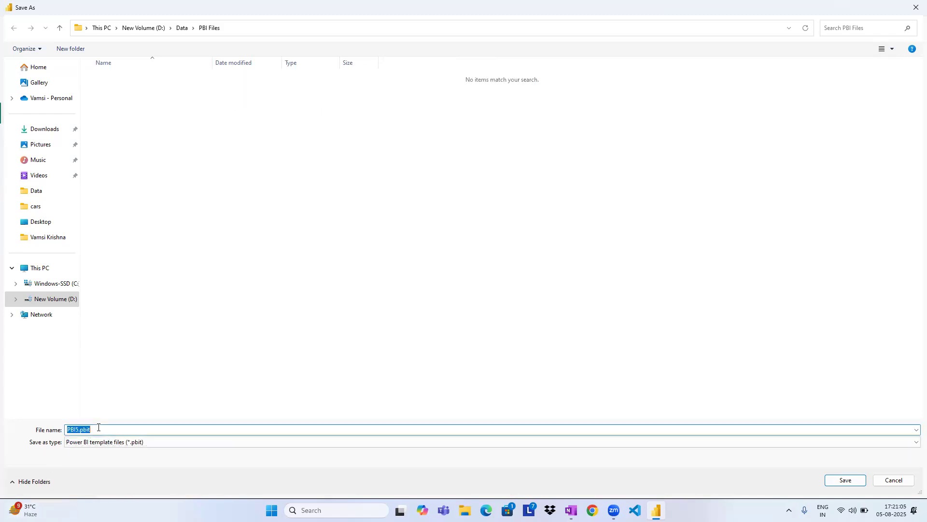
left_click(99, 427)
key("Escape")
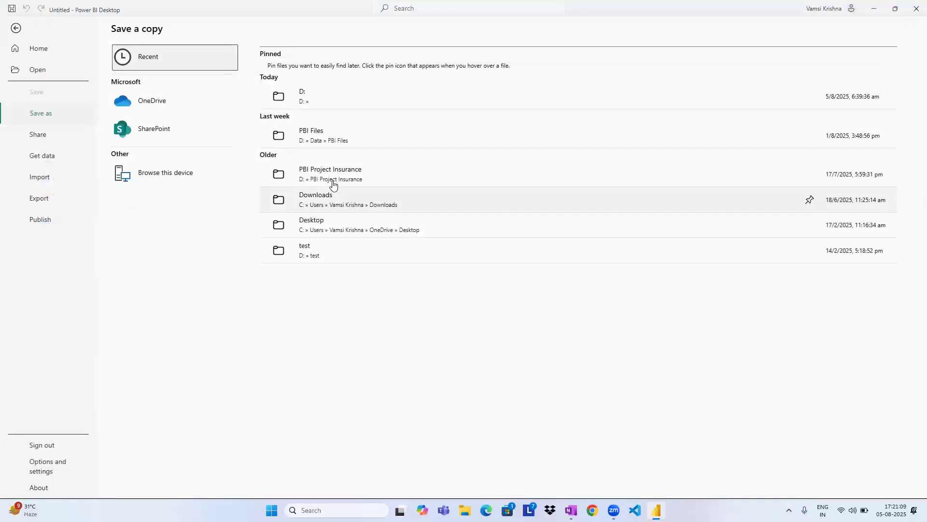
Save the report as a Power BI file (.pbix) named PBI5PM in the D:\Data\PBI Files folder.
left_click(341, 139)
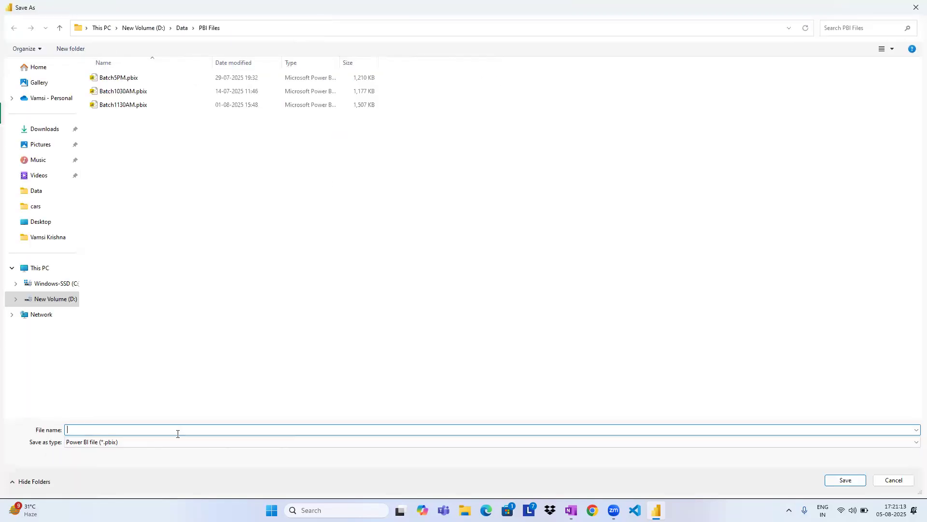
left_click(174, 442)
left_click(174, 441)
left_click(180, 429)
key("Return")
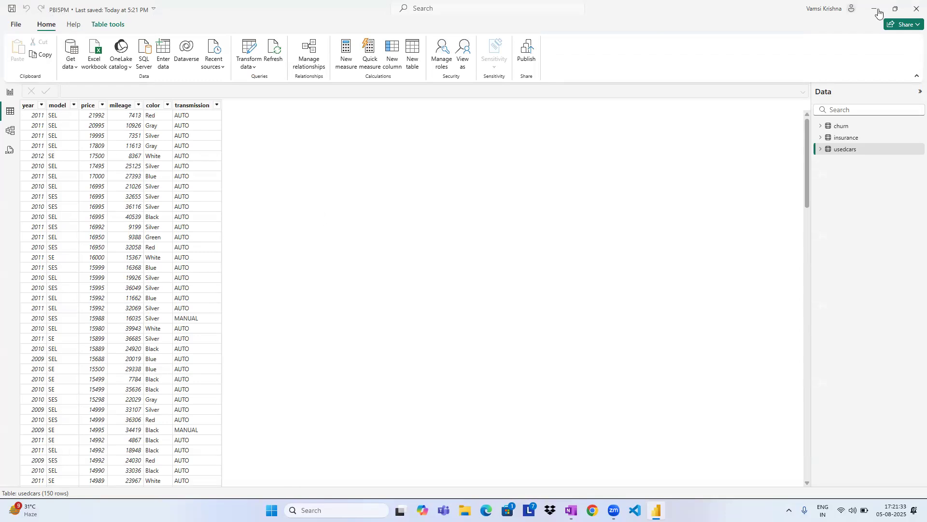
Close and relaunch Power BI Desktop, reopen the recent report PBI5PM.pbix and expand its list of data tables.
left_click(915, 8)
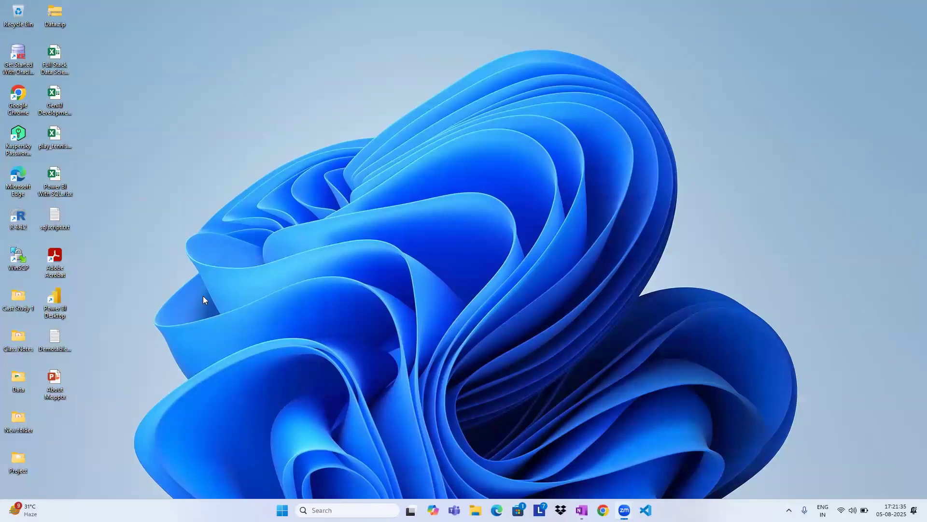
double_click(57, 301)
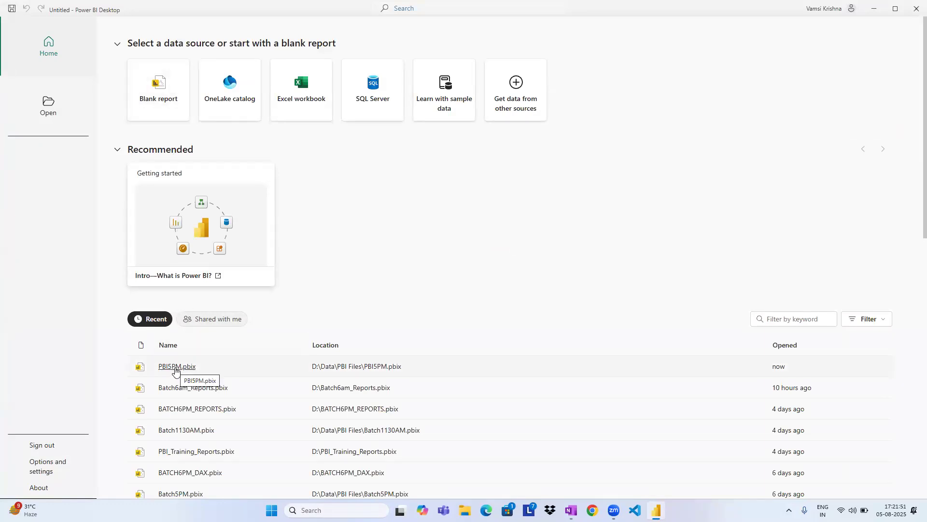
left_click(176, 370)
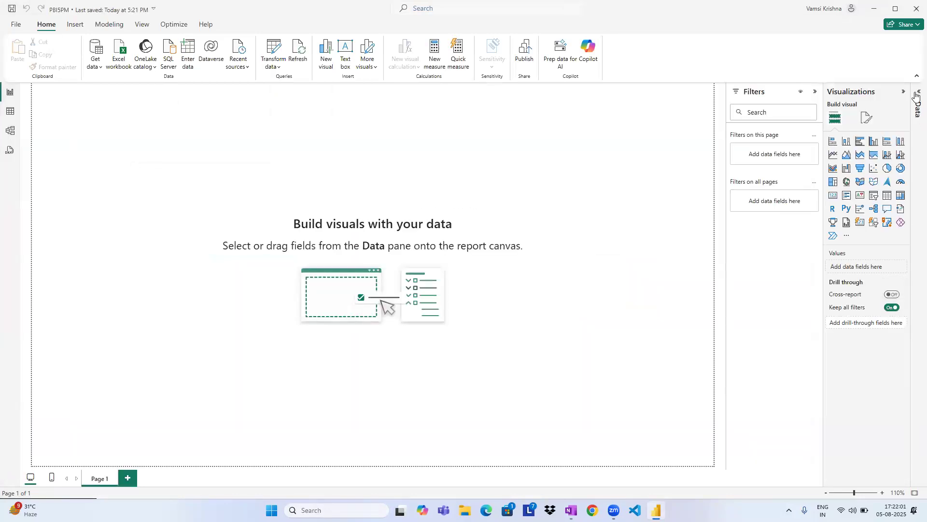
left_click(916, 97)
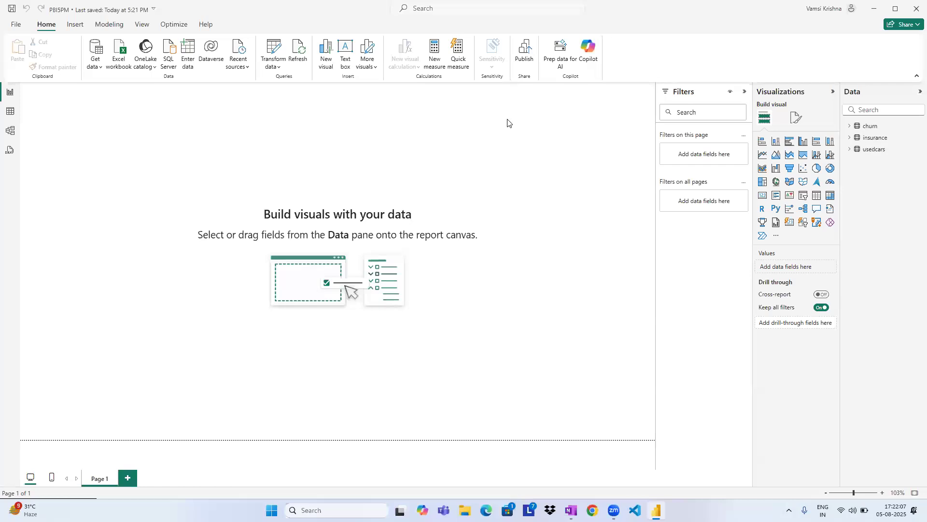
Start a manually entered table with the columns EMPNO, ENAME, SALARY and DEPT.
left_click(372, 28)
left_click(192, 65)
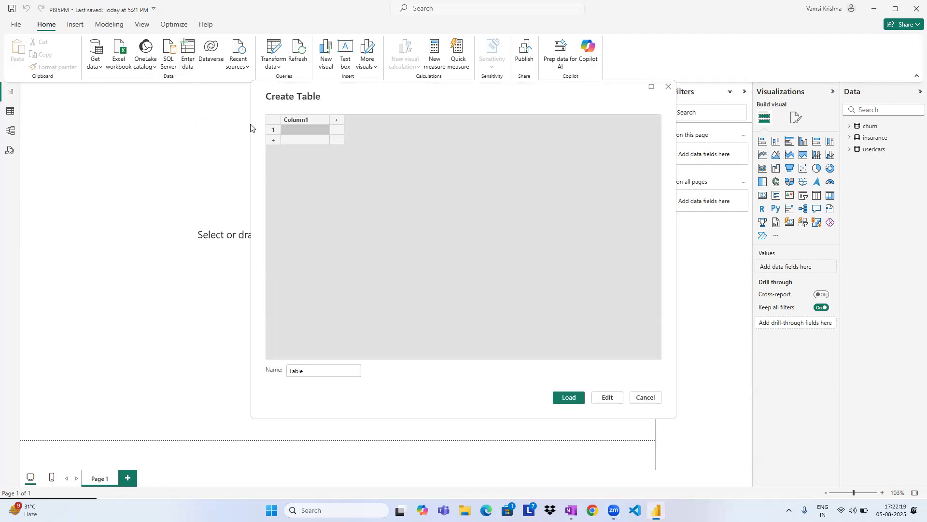
double_click(295, 120)
key("Caps_Lock")
type("EMP")
key("Tab")
type("ENAME")
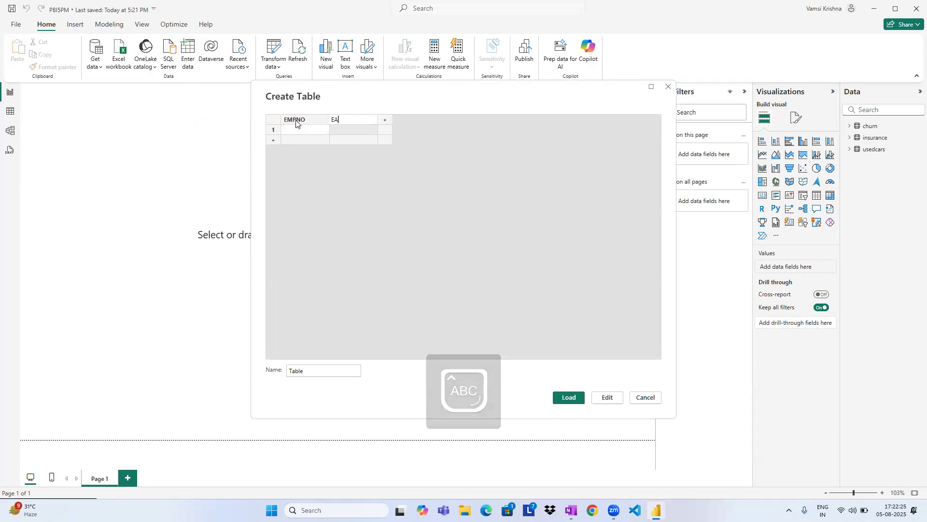
key("Tab")
type("SALARY")
key("Tab")
type("DEP")
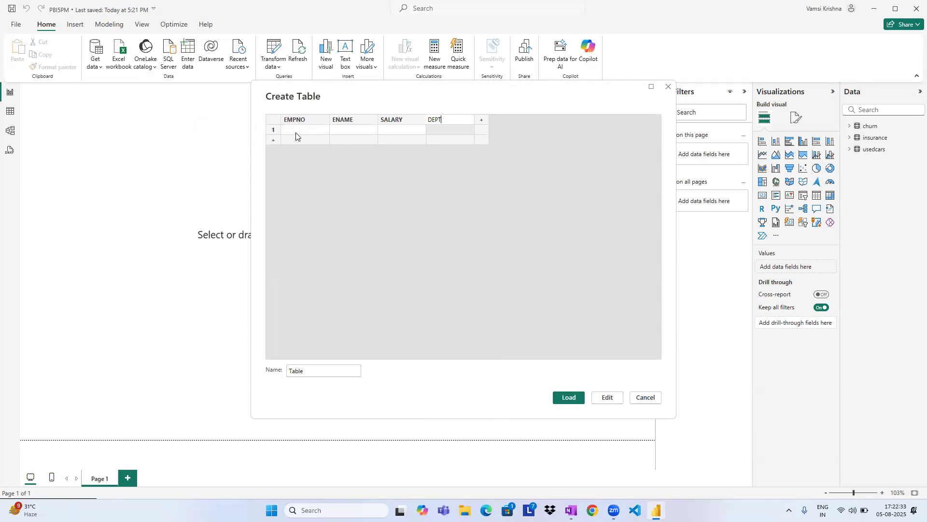
Fill the EMPNO column with 1001 to 1005 in five rows.
left_click(297, 132)
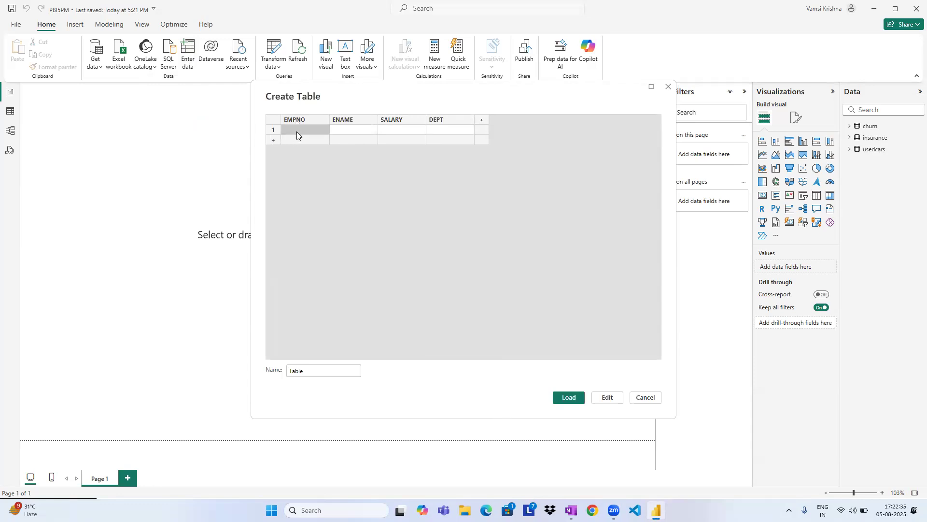
type("1001")
key("Return")
type("1002")
key("Return")
type("1003")
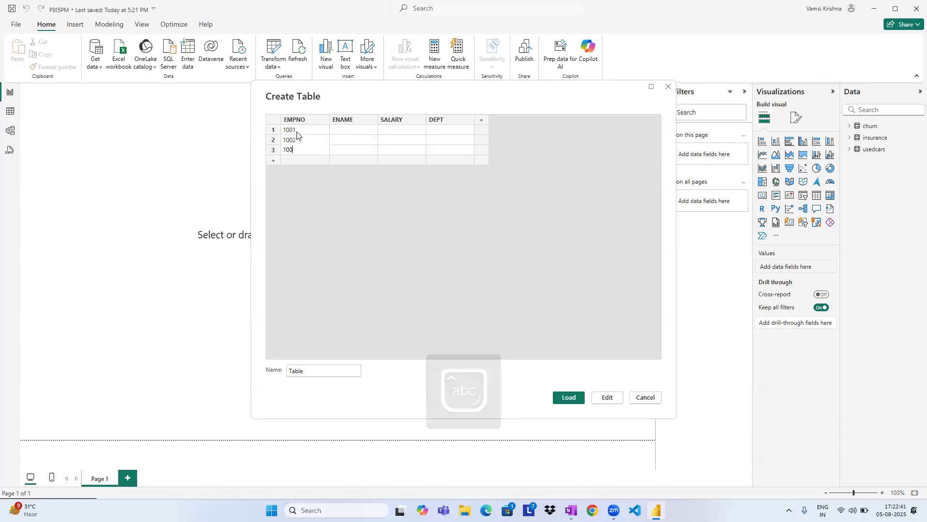
key("Return")
type("1004")
key("Return")
type("1005")
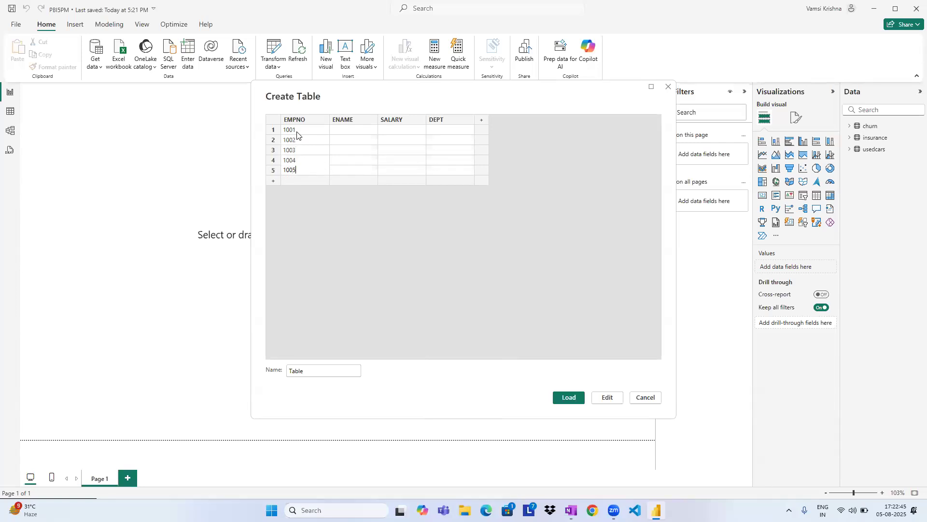
Enter the five employees' names in capital letters in the ENAME column.
left_click(352, 128)
type("vamsi")
key("BackSpace")
key("BackSpace")
key("BackSpace")
key("BackSpace")
key("Caps_Lock")
type("VAMIS")
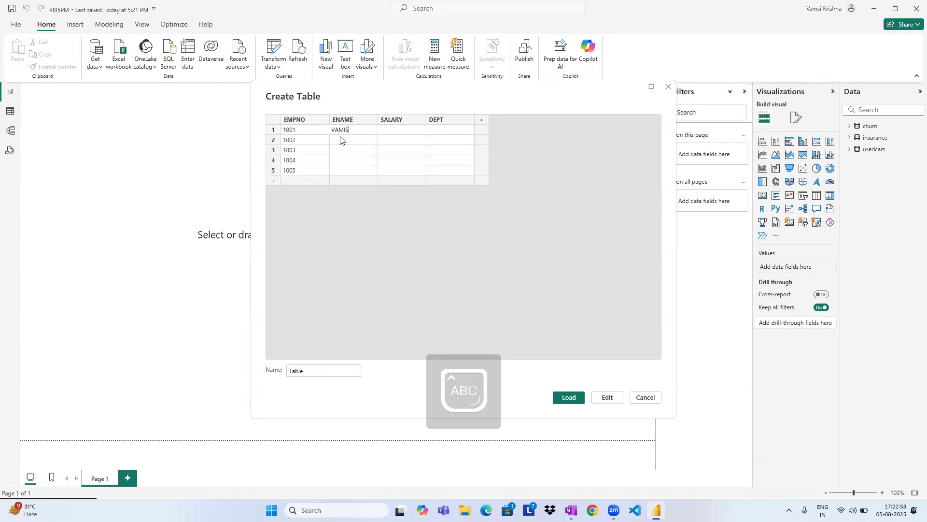
left_click(340, 140)
type("KRISHNA")
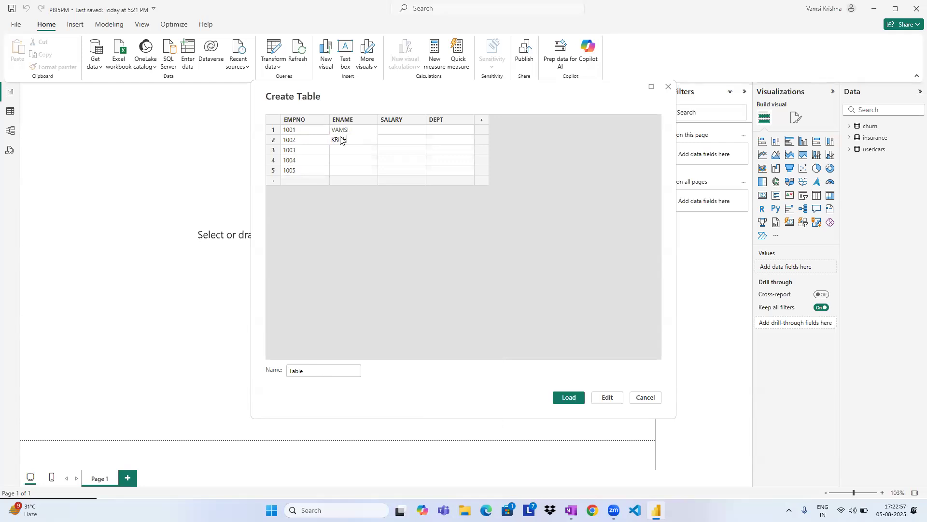
key("Return")
type("UDIT")
key("Return")
type("DEPPT")
key("BackSpace")
key("BackSpace")
type("EPA")
key("Return")
type("KRITI")
Fill the SALARY column with 25000, 15000, 12000, 20000 and 42000.
left_click(405, 129)
type("250001500")
key("Down")
type("12000")
key("Down")
type("20000")
key("Down")
type("420000")
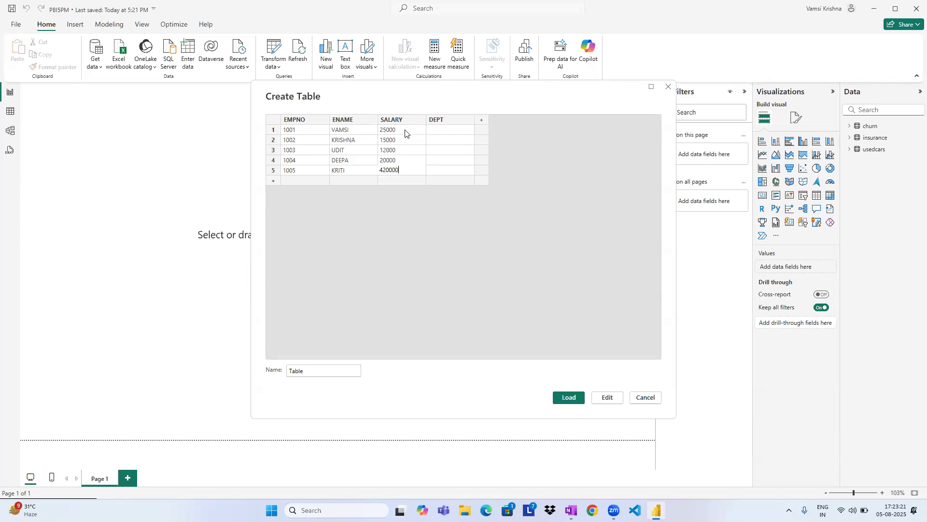
Fill the DEPT column with SALES, RESEARCH, OPERATIONS, SALES and HR.
left_click(462, 130)
type("SALES")
key("Return")
type("RESEARCH")
key("Return")
type("OPERATIONS")
key("Return")
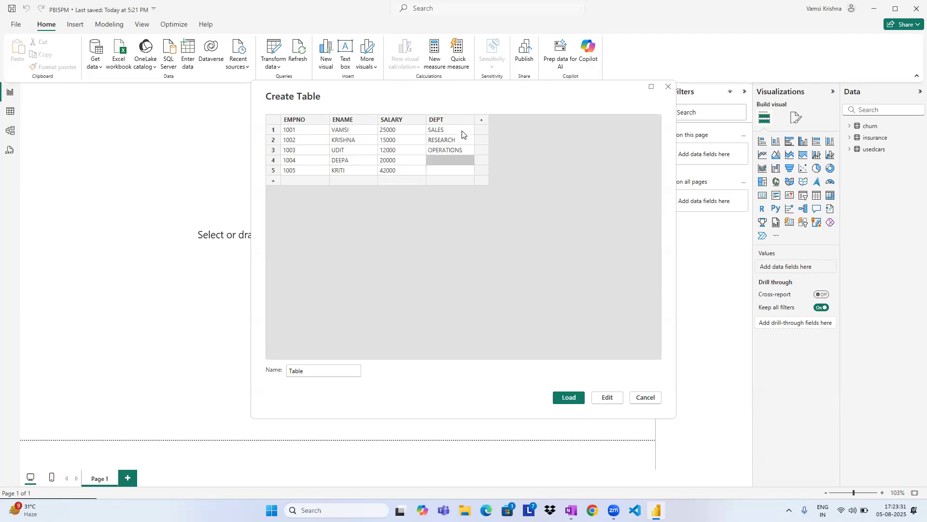
type("SALES")
key("Return")
type("HR")
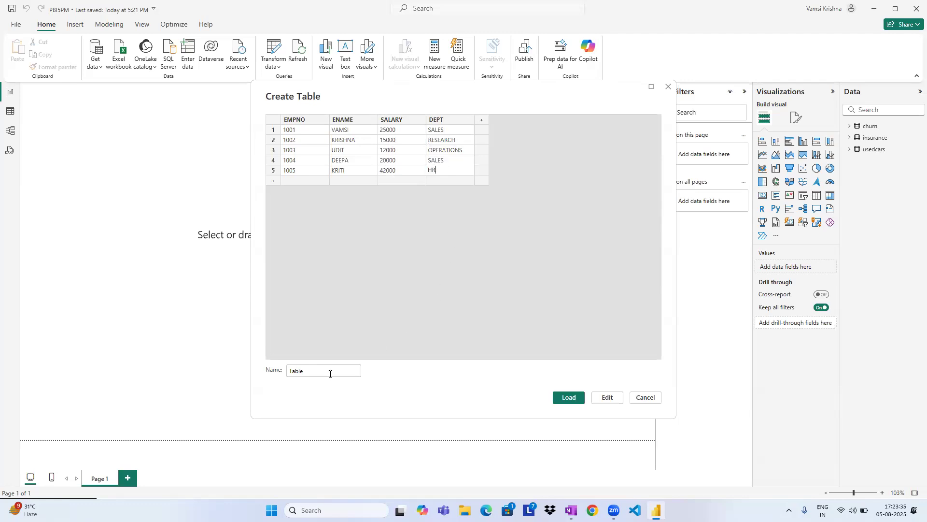
Name the new table employees and load it into the report.
double_click(330, 373)
key("Caps_Lock")
type("employees")
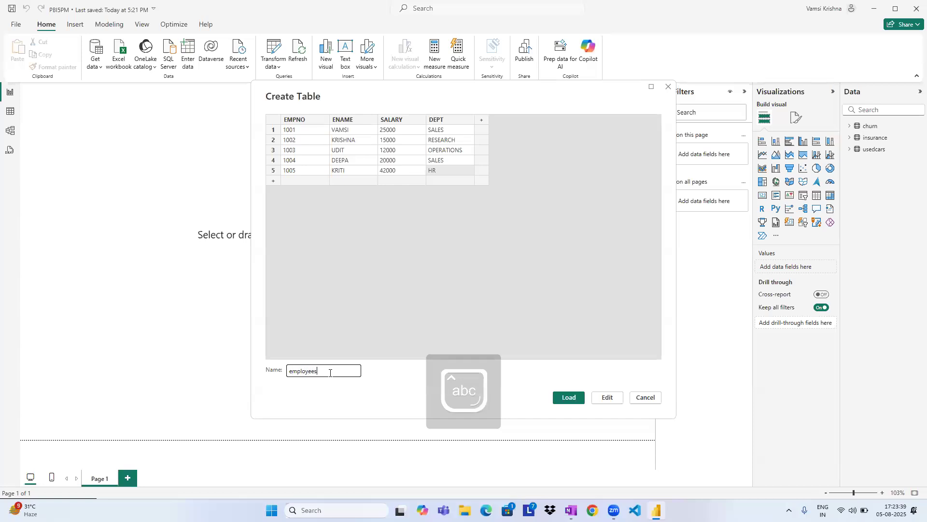
left_click(568, 397)
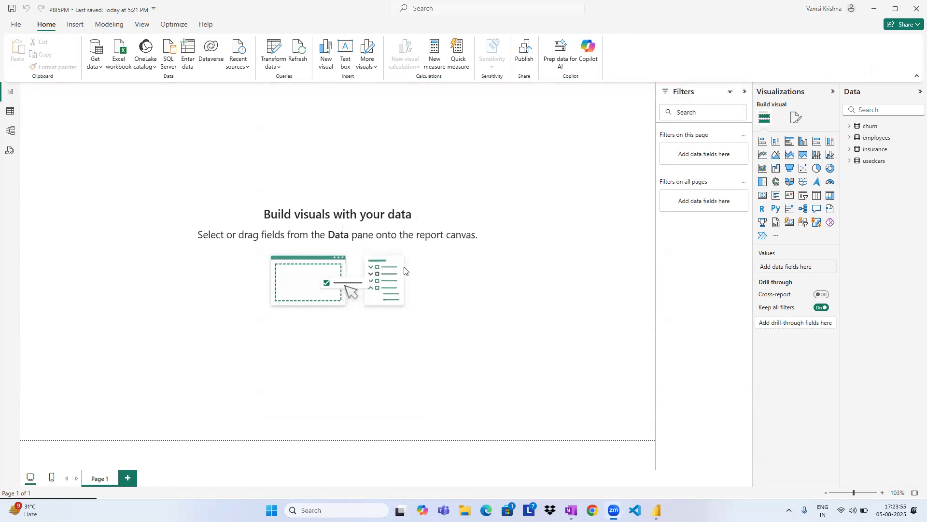
Look through the report's tables and display the employees table's records in Table view.
left_click(871, 127)
key("Down")
key("Down")
key("Down")
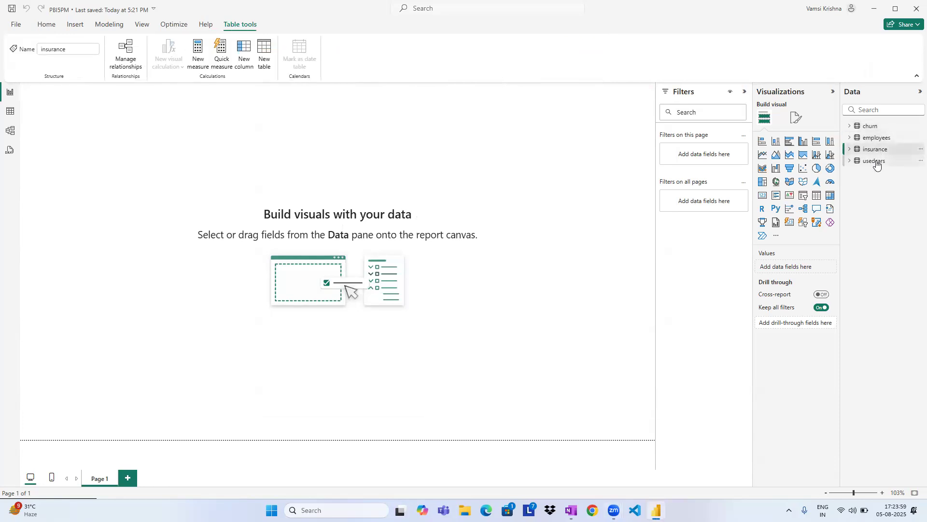
left_click(10, 111)
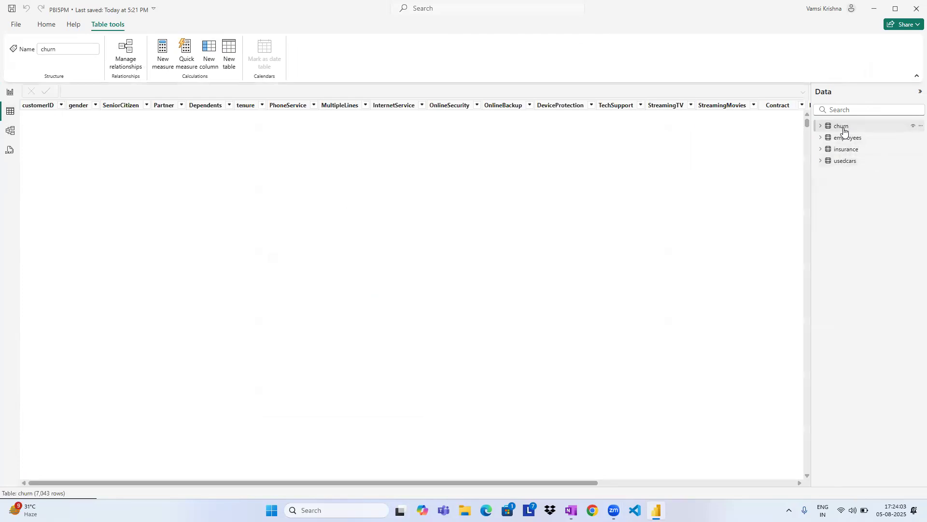
left_click(849, 139)
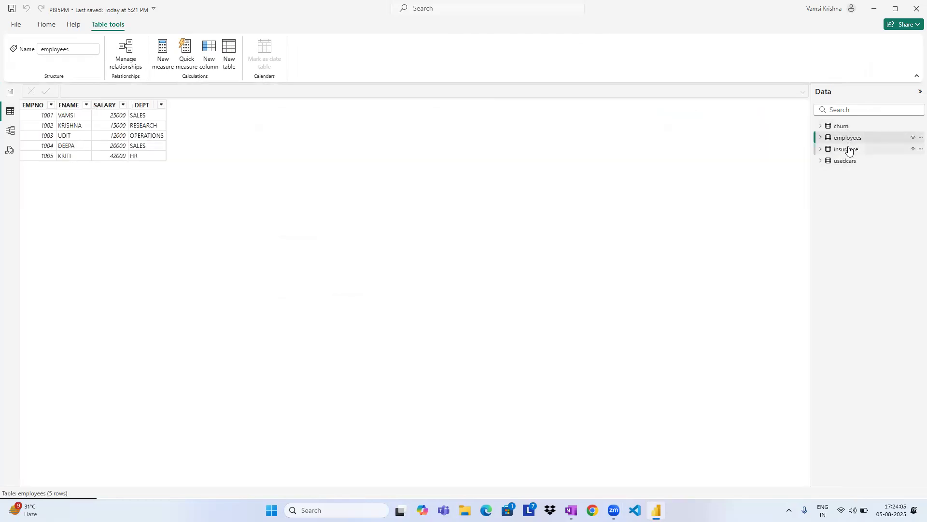
Display the records of the insurance, usedcars, employees and churn tables one after another.
left_click(846, 150)
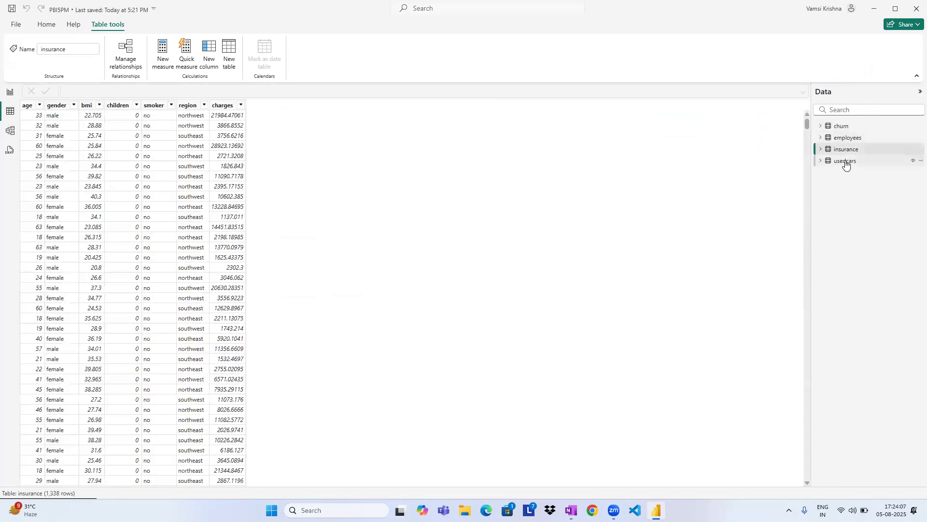
left_click(845, 162)
left_click(849, 150)
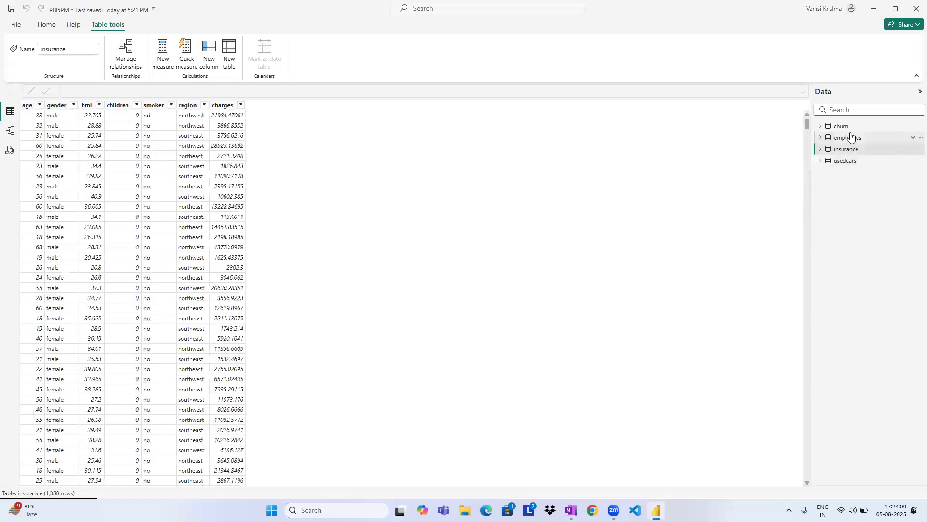
left_click(847, 138)
left_click(845, 126)
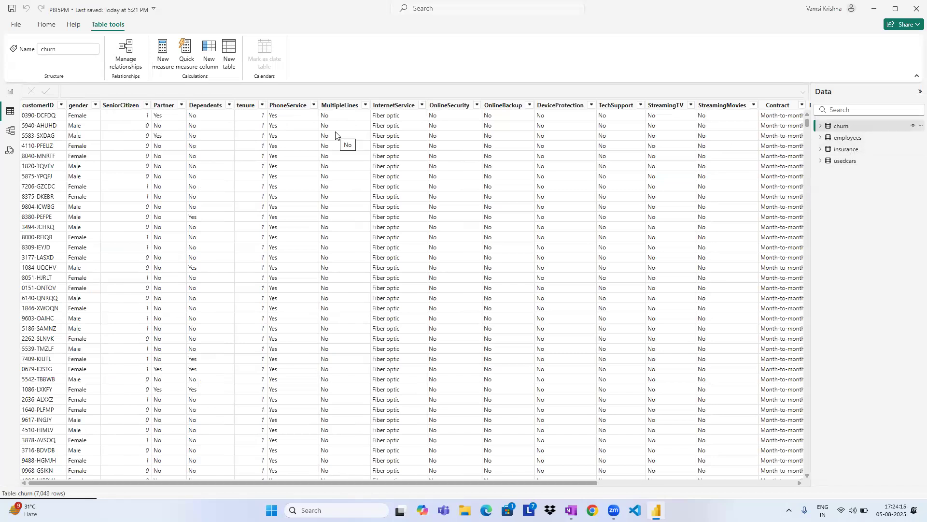
Show the common data sources available for import, and return to the employees table's records in Table view.
left_click(42, 24)
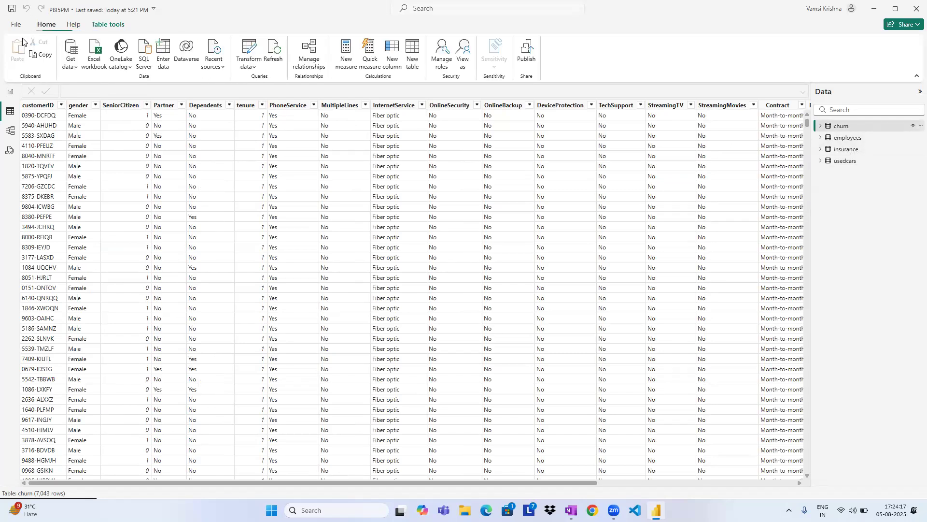
left_click(74, 70)
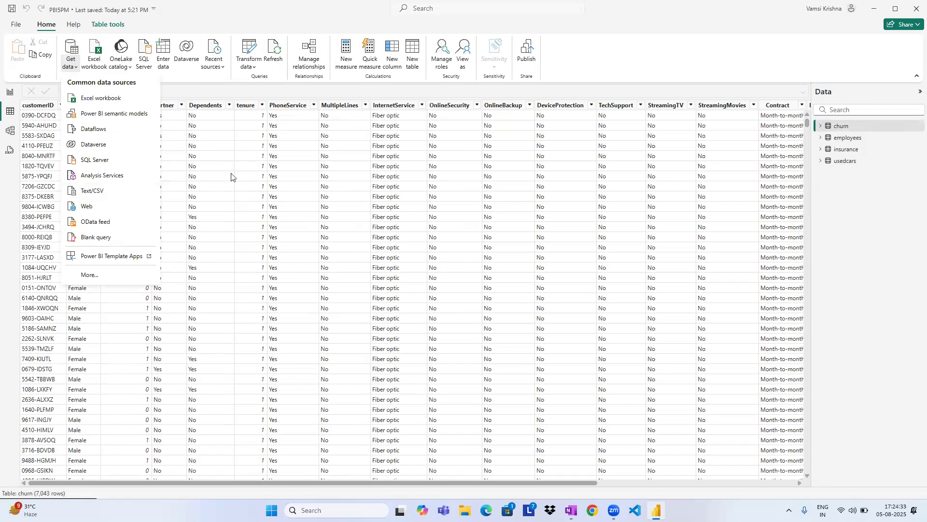
left_click(10, 131)
left_click(10, 111)
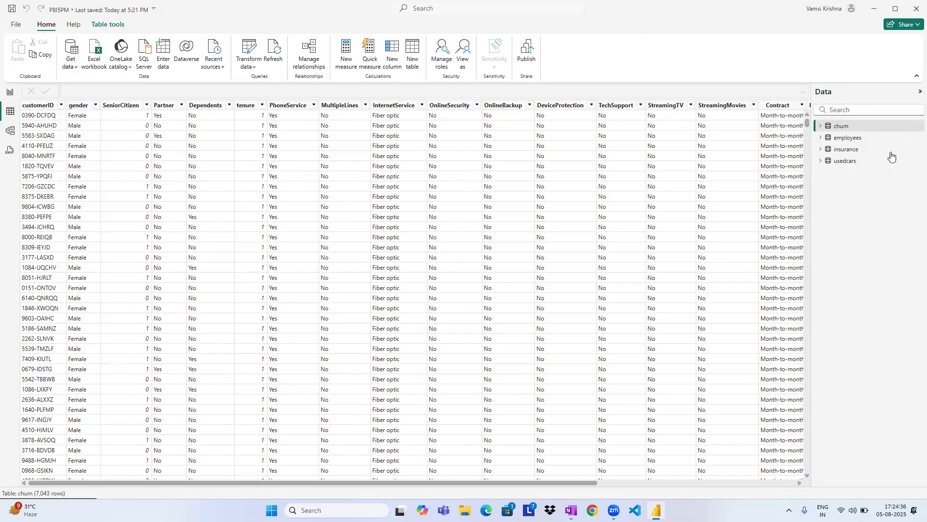
left_click(862, 138)
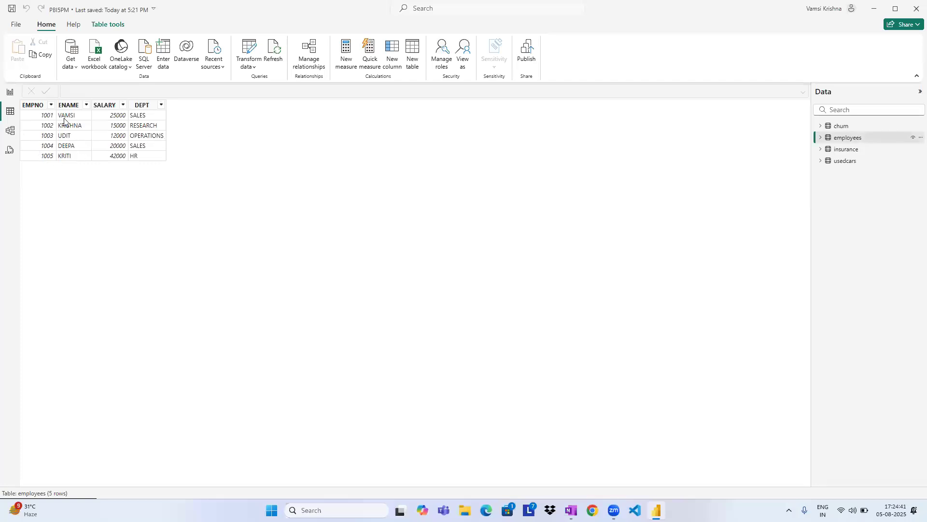
Look through the Model, Table and Report views, ending in Model view with all four table cards.
left_click(10, 130)
left_click(10, 111)
left_click(10, 92)
left_click(10, 111)
left_click(11, 135)
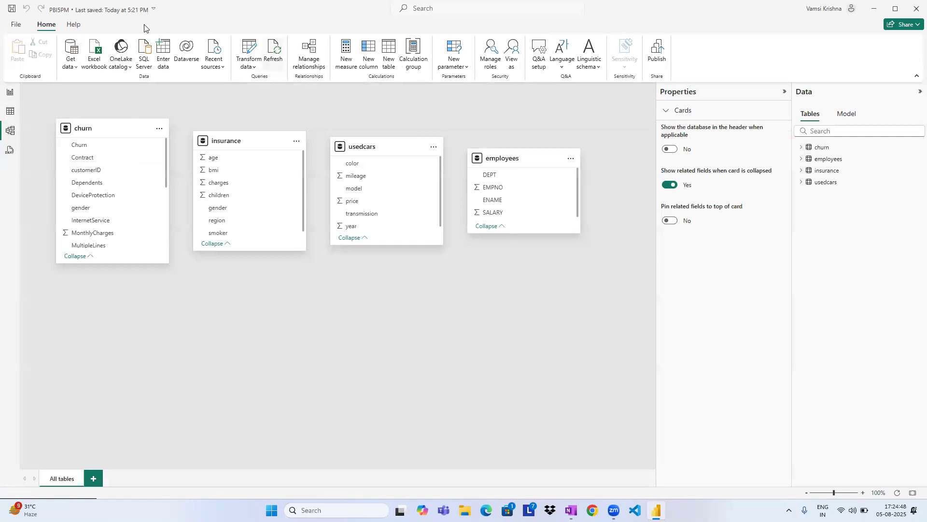
Save the PBI5PM report and minimize its window.
left_click(14, 28)
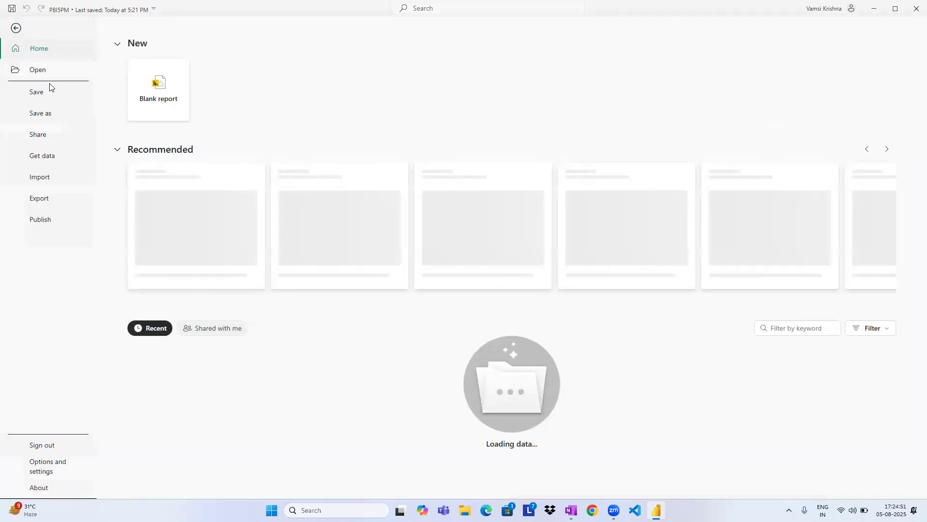
left_click(48, 91)
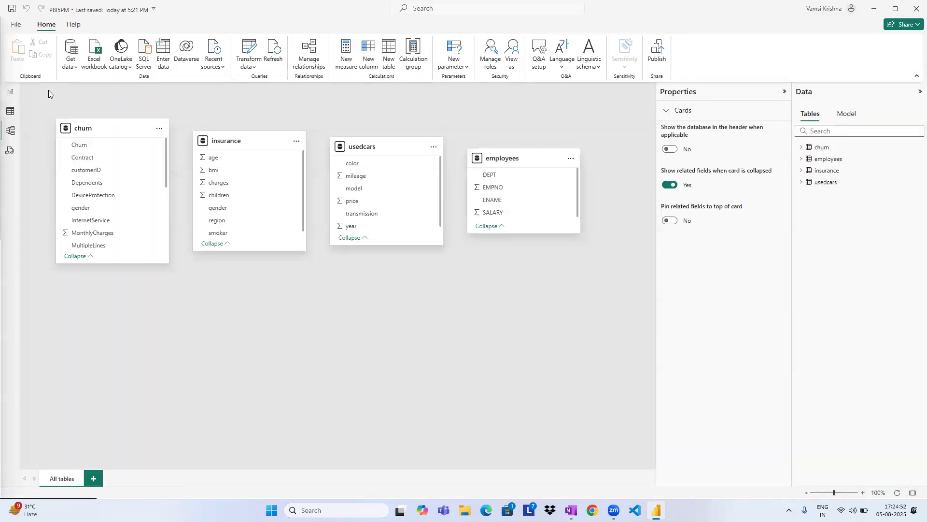
left_click(895, 8)
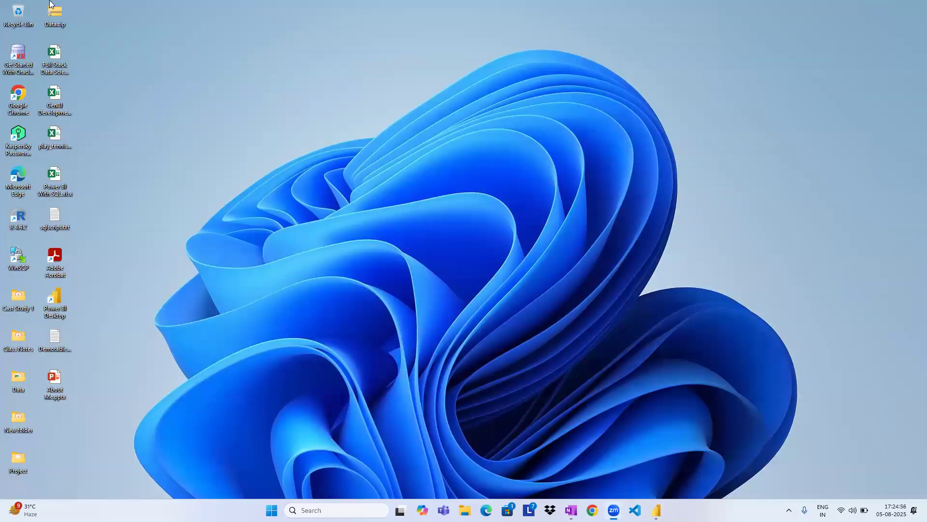
Switch to OneNote, add a new notebook section, and show its blank page in full-page view.
key("alt+Tab")
key("alt+Tab")
key("alt+Tab")
key("alt+Tab")
key("alt+Tab")
key("alt+Tab")
key("alt+Tab")
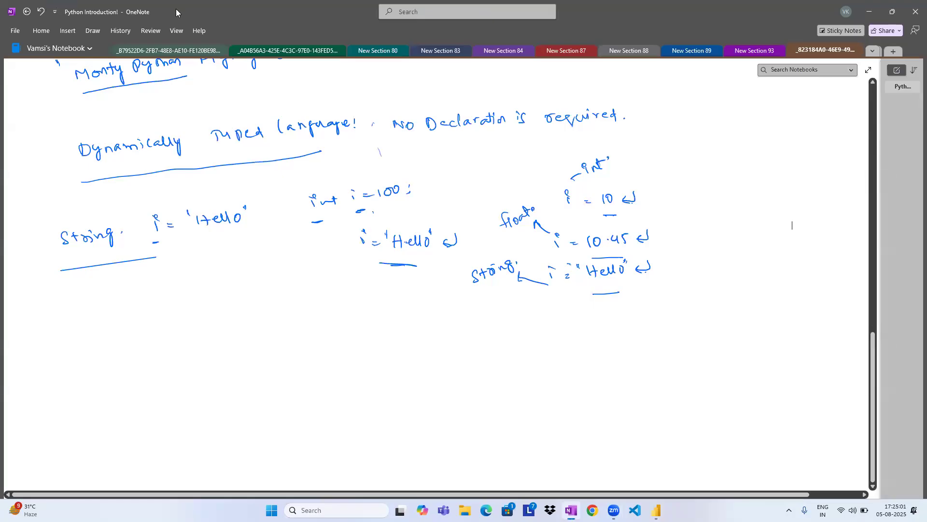
left_click(868, 70)
scroll(850, 114, "up", 5)
scroll(851, 114, "up", 8)
left_click(908, 25)
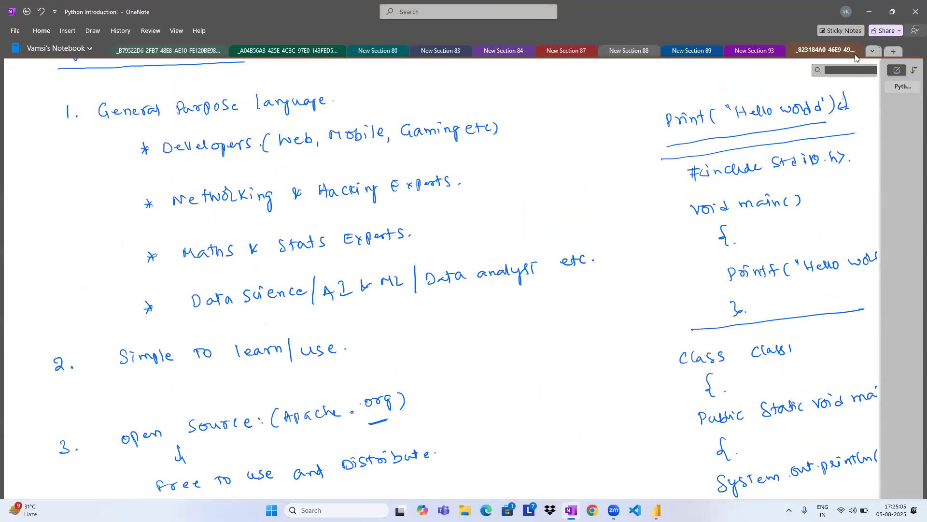
left_click(893, 51)
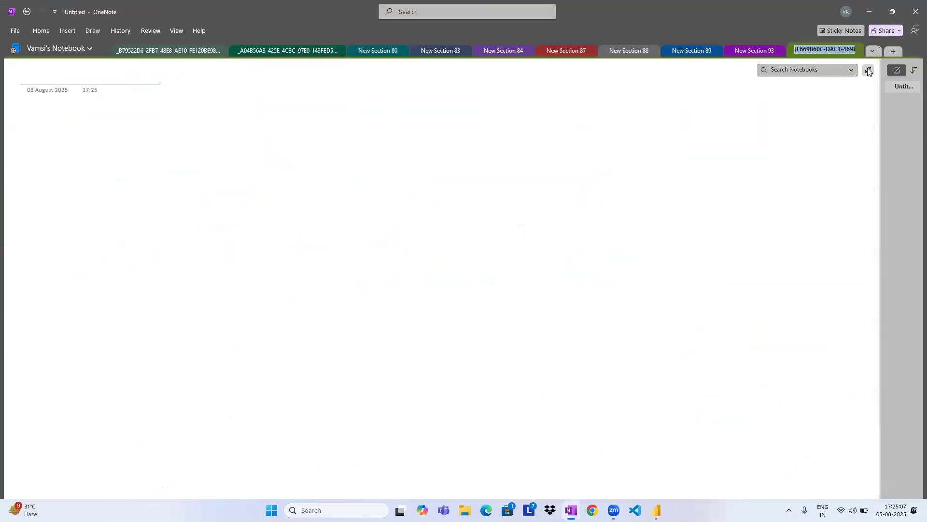
left_click(868, 70)
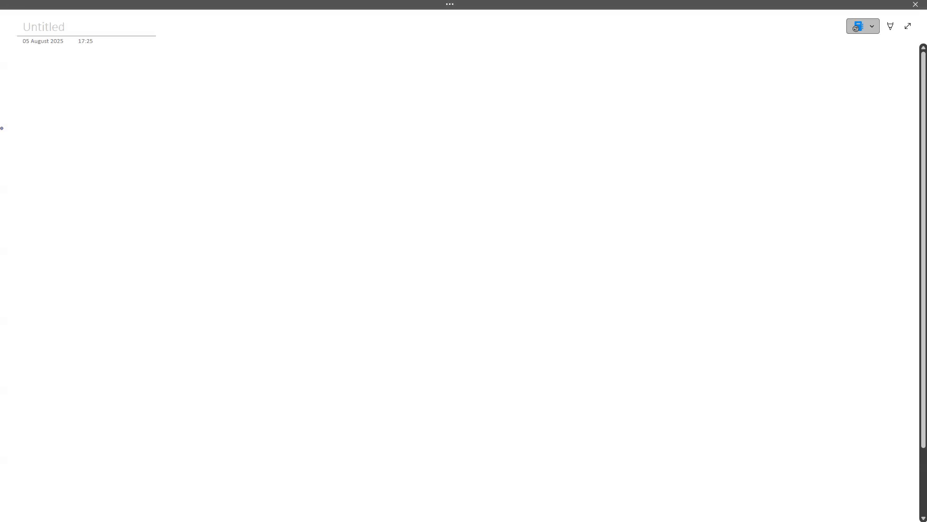
Handwrite the heading "Data cleaning:" in blue ink near the top of the blank page.
mouse_move(79, 99)
left_mouse_down()
mouse_move(81, 110)
mouse_move(104, 107)
left_mouse_up()
left_click_drag(100, 101, 150, 105)
mouse_move(155, 101)
left_mouse_down()
mouse_move(193, 96)
mouse_move(206, 110)
left_mouse_up()
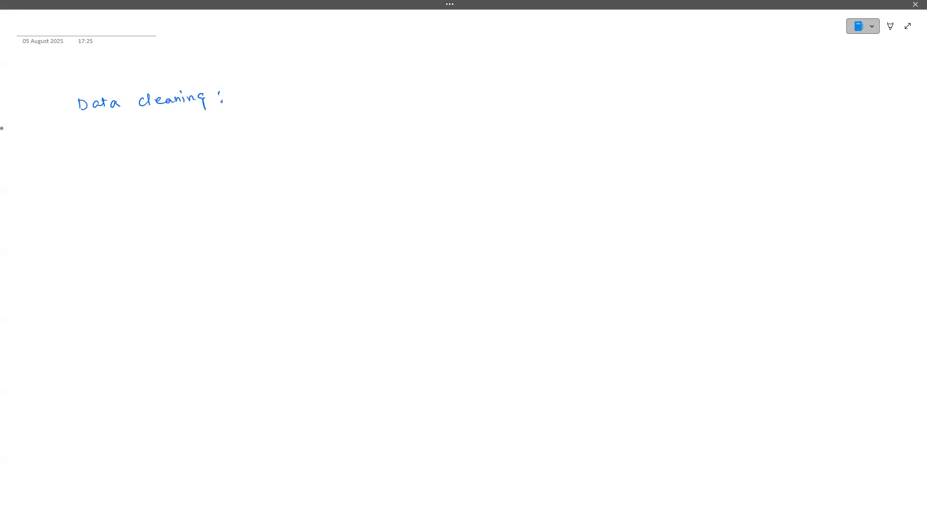
Handwrite a down arrow below the heading with "POWER QUERY EDITOR" under it, and add short pen strokes beneath.
mouse_move(169, 125)
left_mouse_down()
mouse_move(175, 135)
mouse_move(146, 160)
mouse_move(334, 142)
left_mouse_up()
left_click_drag(344, 134, 360, 142)
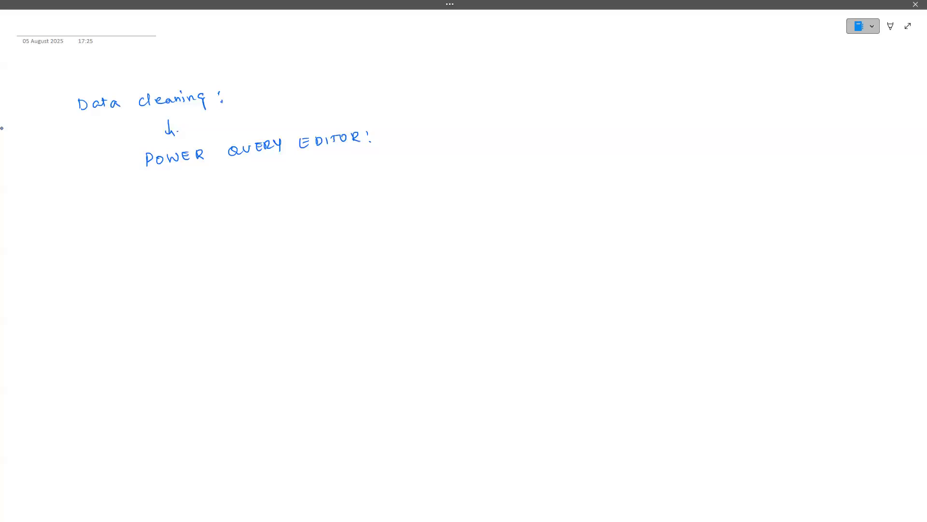
mouse_move(238, 162)
left_mouse_down()
mouse_move(280, 155)
mouse_move(266, 174)
left_mouse_up()
left_click_drag(248, 182, 248, 192)
left_click_drag(244, 183, 261, 191)
left_click_drag(262, 180, 273, 186)
mouse_move(275, 177)
left_mouse_down()
mouse_move(276, 190)
mouse_move(289, 187)
left_mouse_up()
Switch back to the Power BI report, go to Report view, and open the Power Query Editor.
key("alt+Tab")
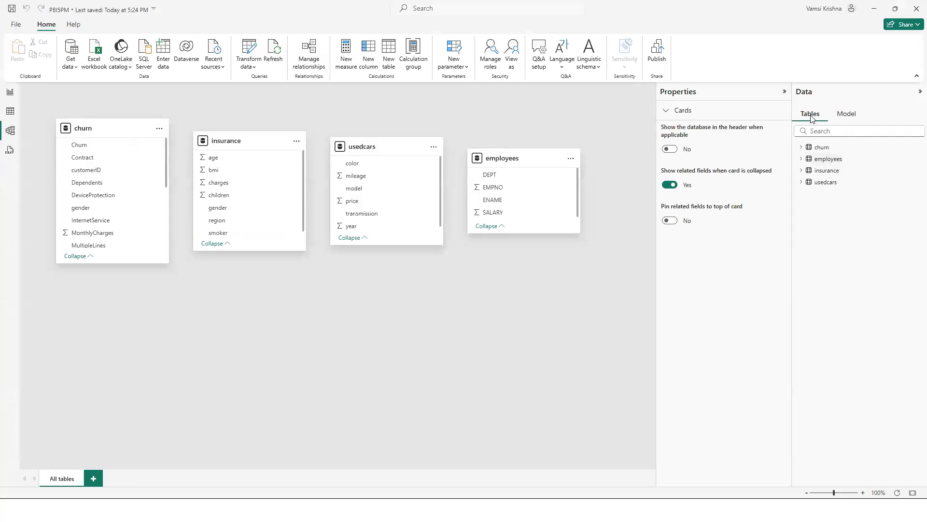
left_click(10, 94)
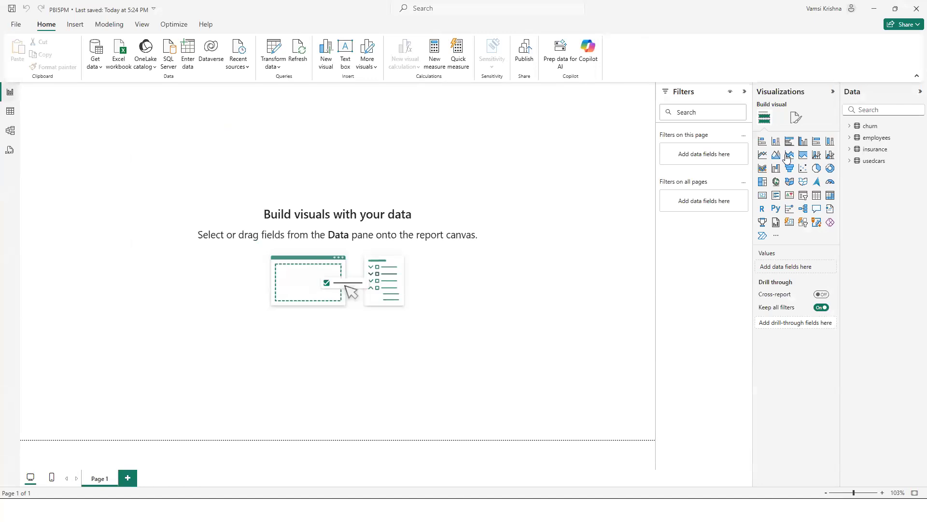
right_click(864, 131)
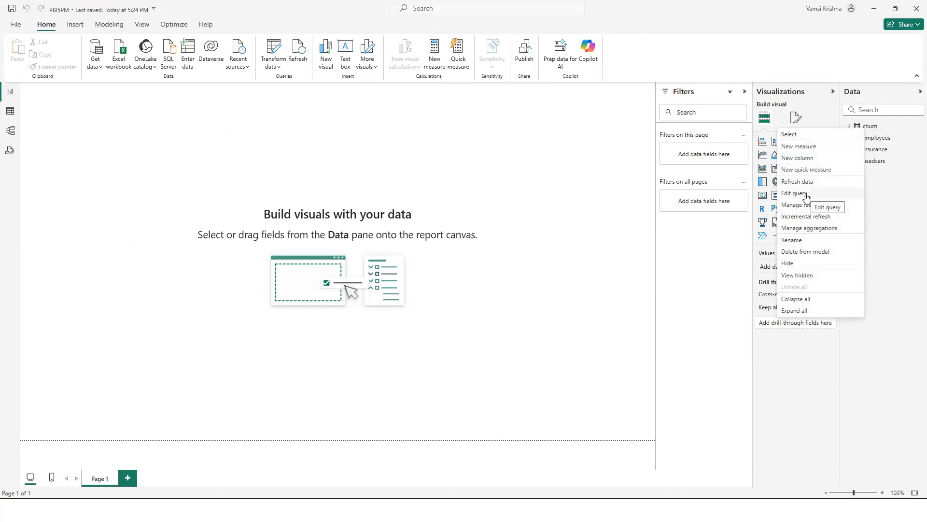
left_click(877, 129)
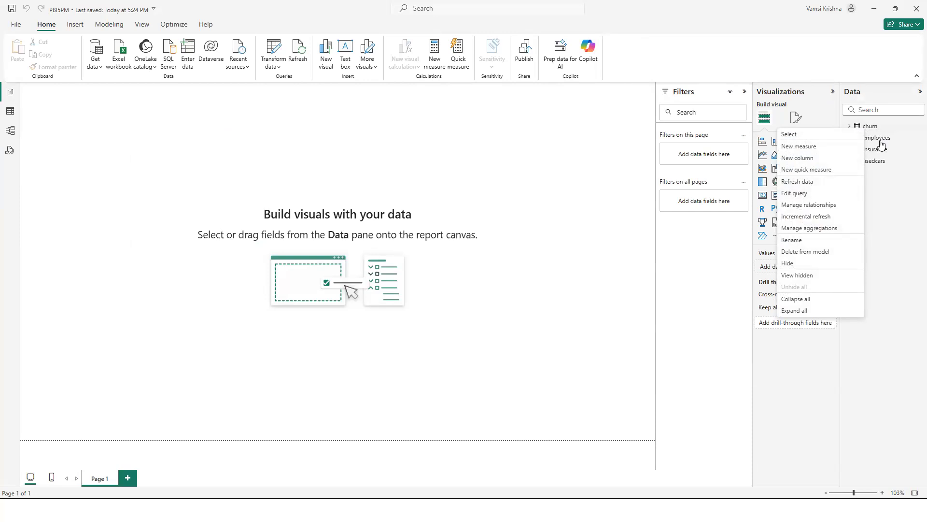
left_click(45, 28)
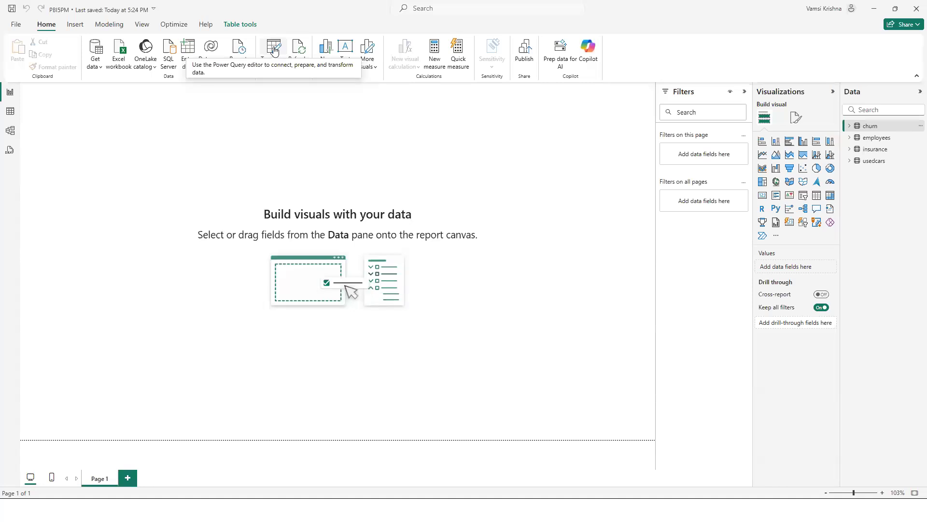
left_click(274, 52)
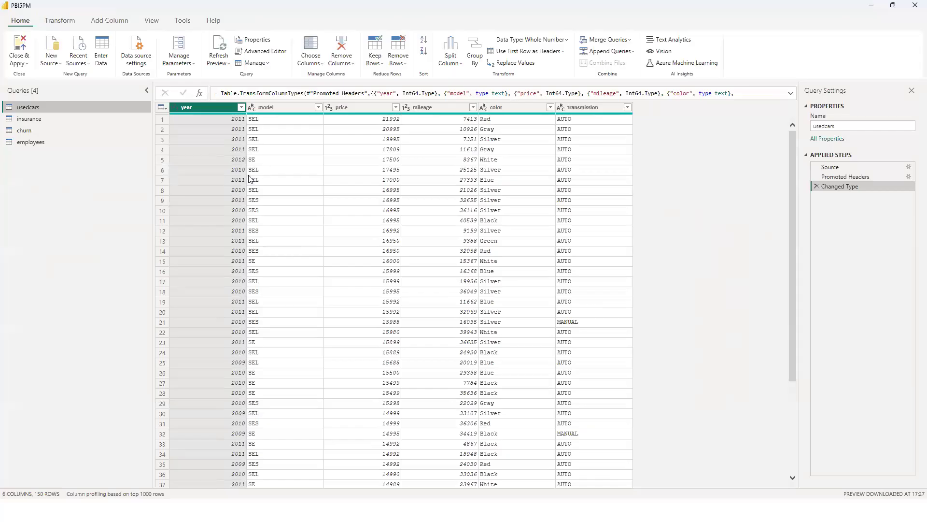
Shrink and move the Power Query Editor window to compare it with the report window behind, and maximize it again.
double_click(187, 7)
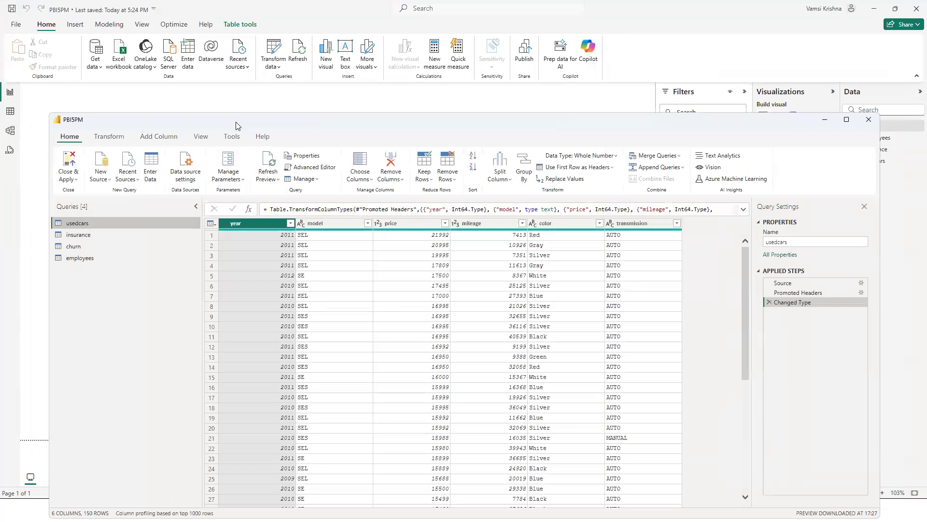
left_click_drag(236, 125, 446, 170)
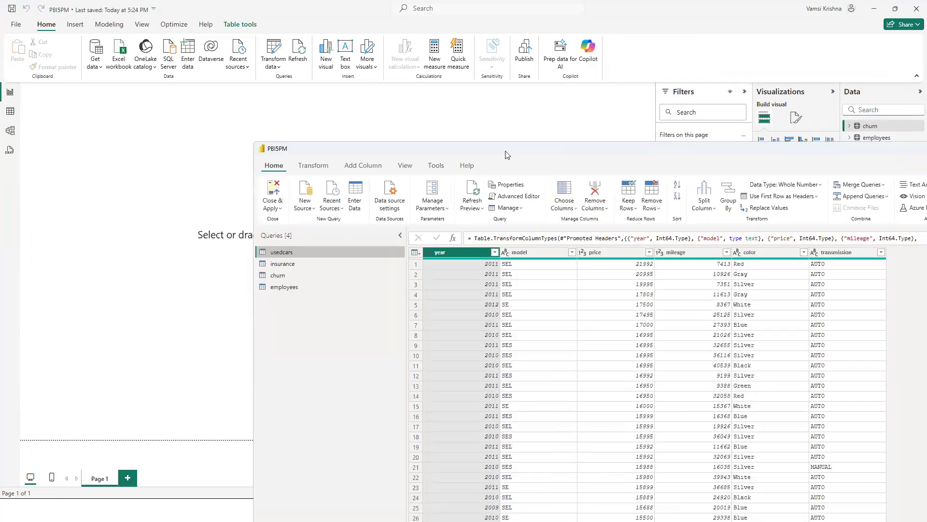
left_click_drag(505, 151, 387, 146)
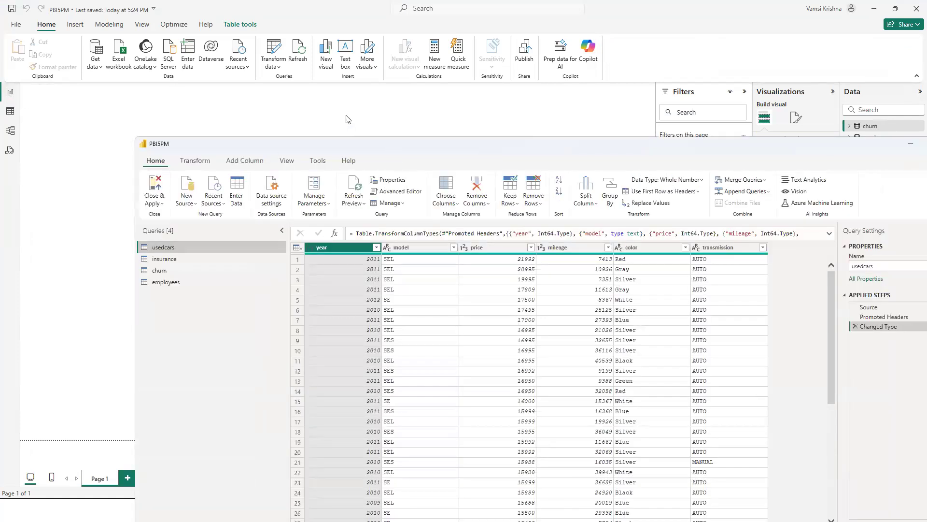
left_click_drag(363, 147, 339, 127)
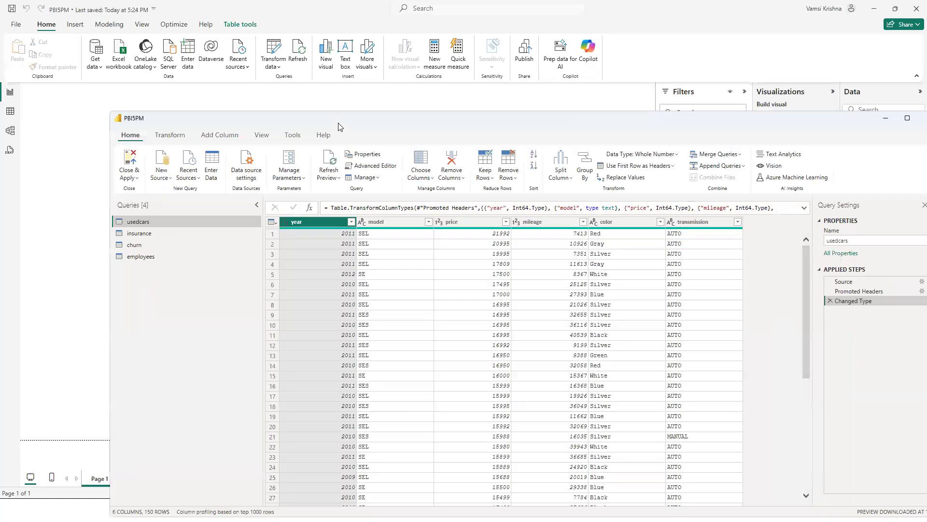
left_click(10, 93)
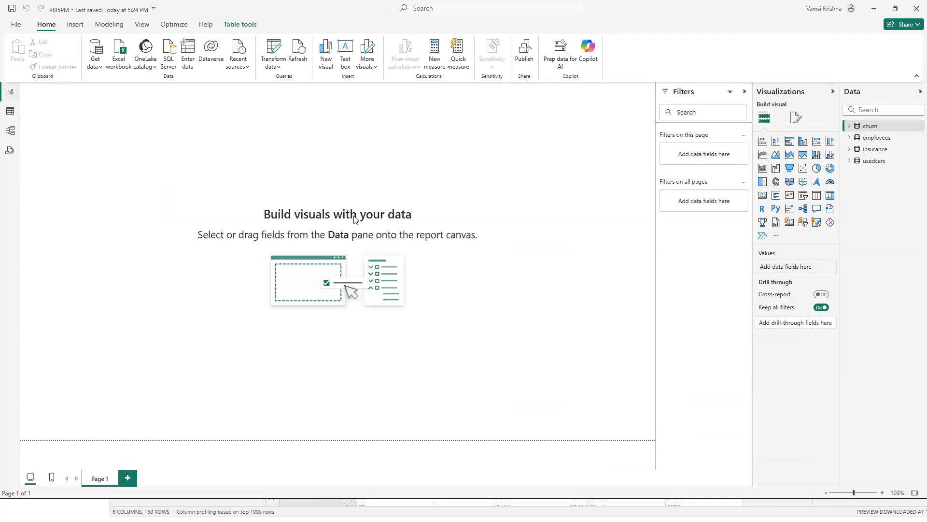
key("alt+Tab")
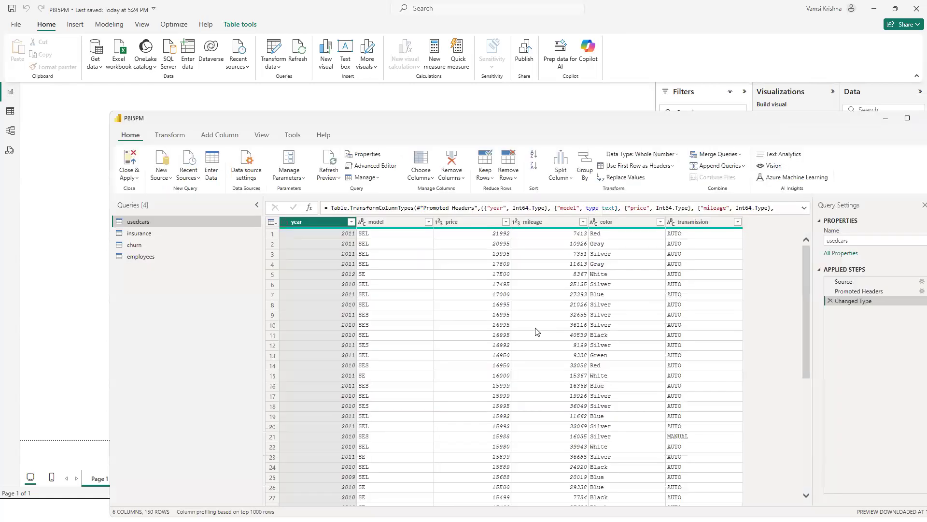
double_click(504, 125)
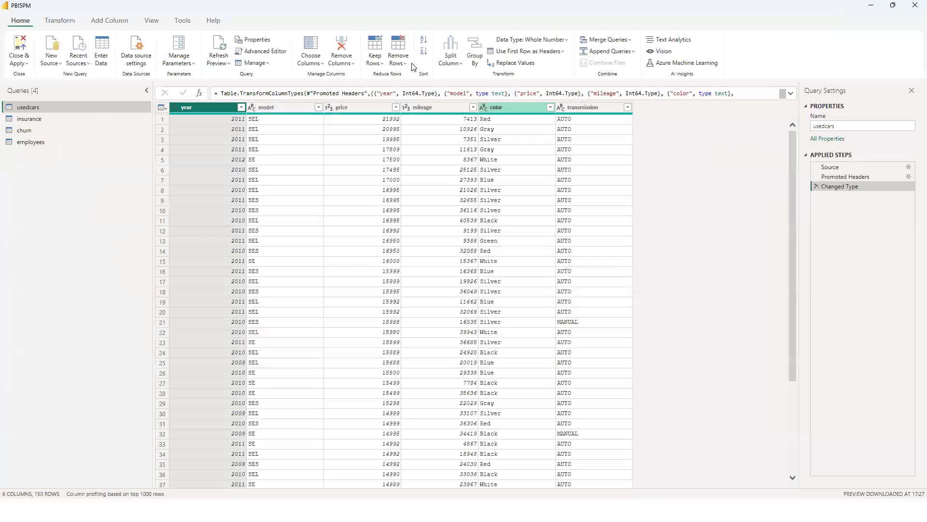
left_click(367, 29)
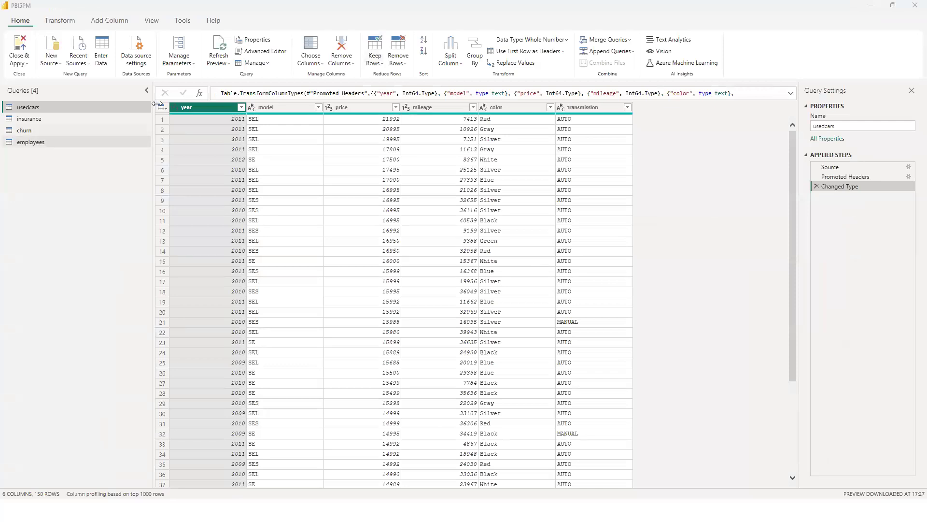
Collapse and re-expand the Queries pane, and close the Query Settings pane.
left_click(147, 91)
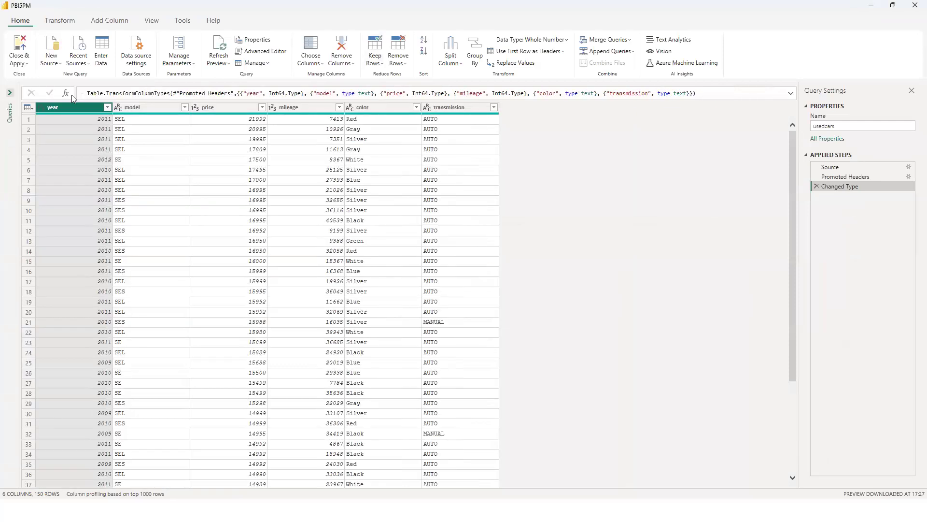
left_click(10, 92)
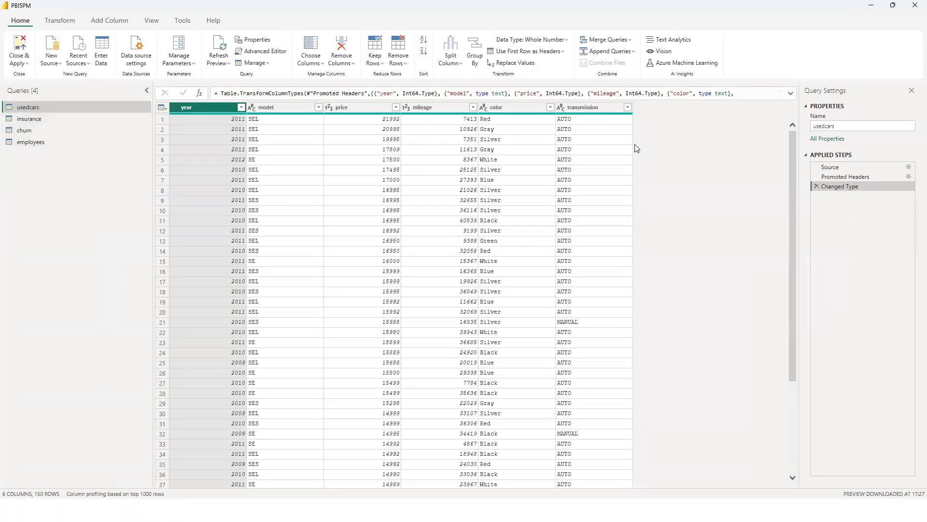
left_click(911, 94)
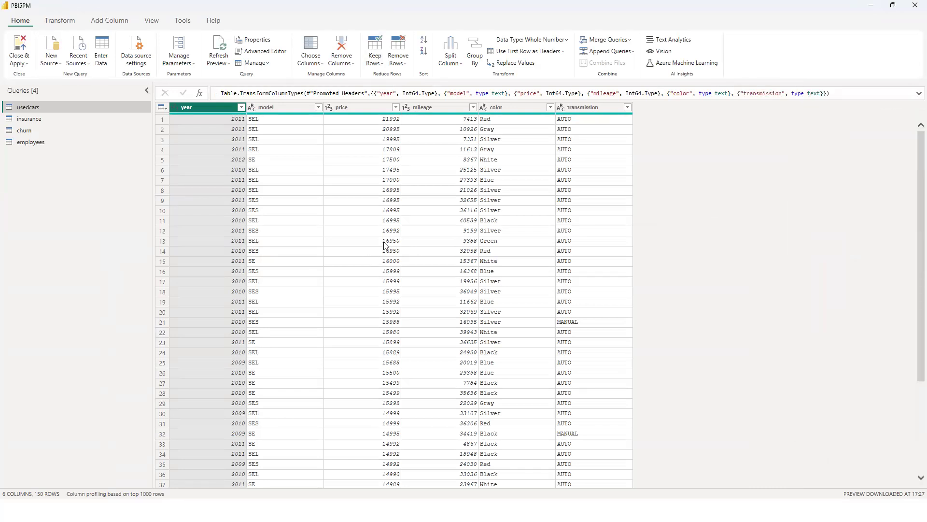
Look through the data previews of the usedcars, insurance, churn and employees queries, ending on churn.
left_click(36, 121)
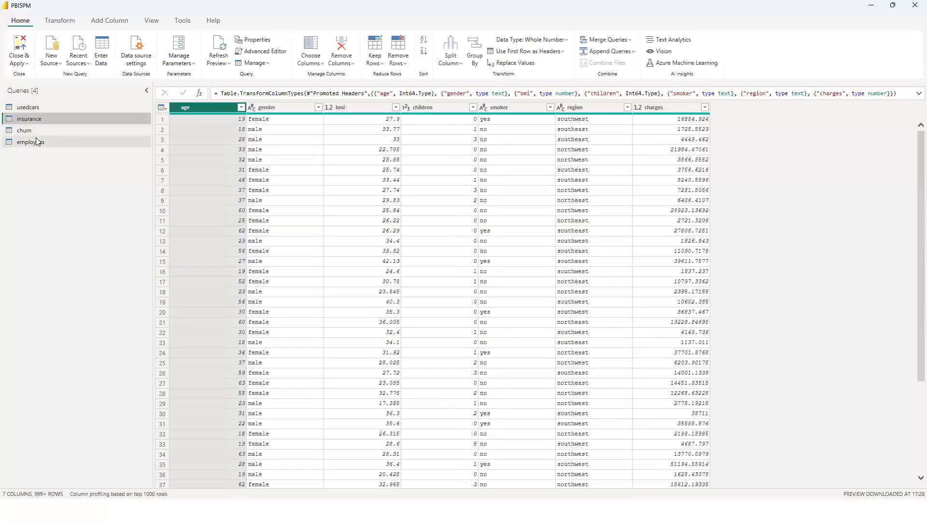
left_click(39, 139)
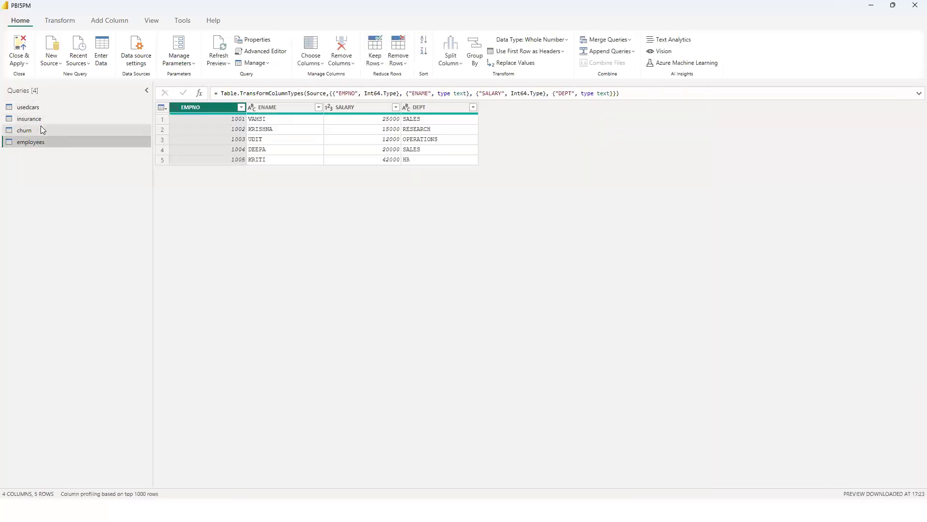
left_click(40, 129)
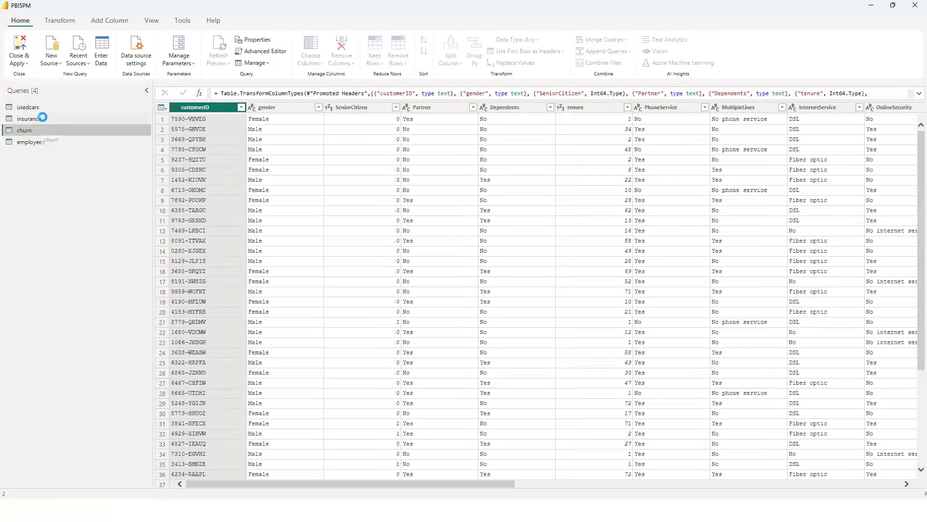
left_click(42, 117)
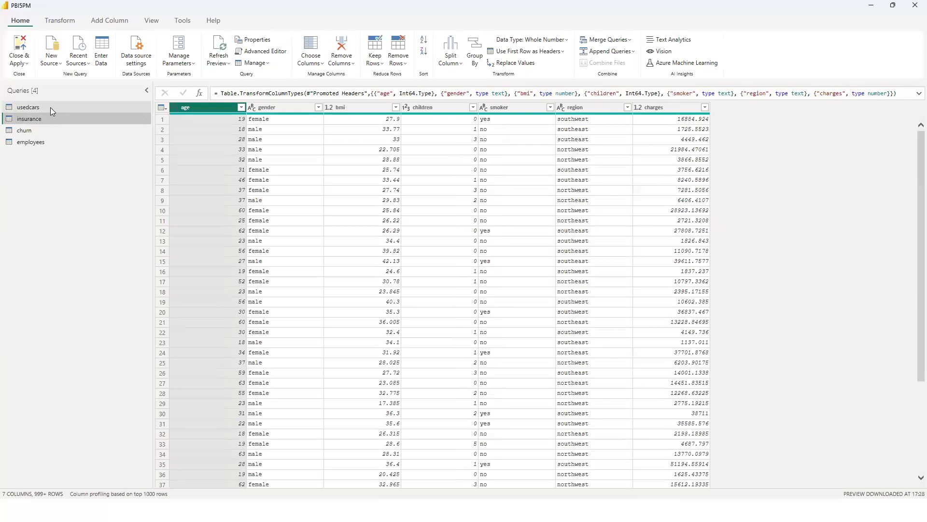
left_click(50, 107)
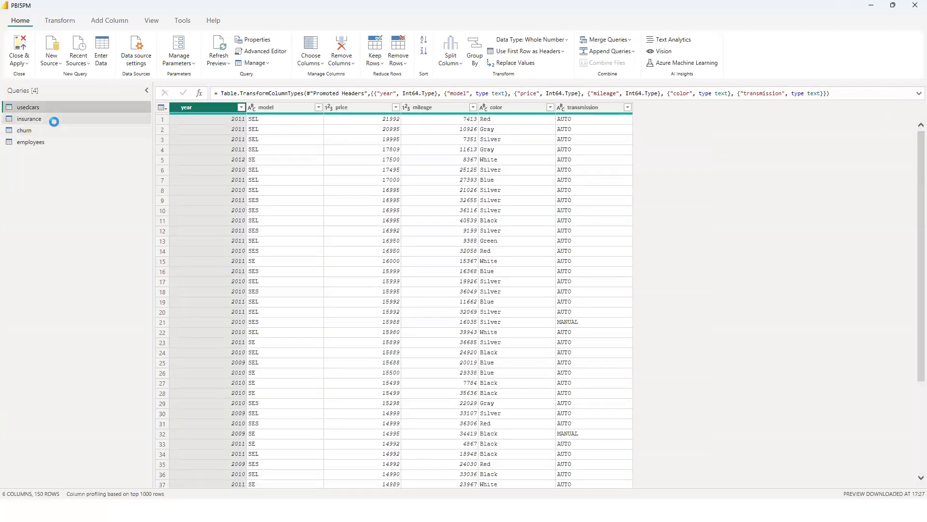
left_click(53, 120)
left_click(55, 131)
left_click(54, 140)
left_click(54, 128)
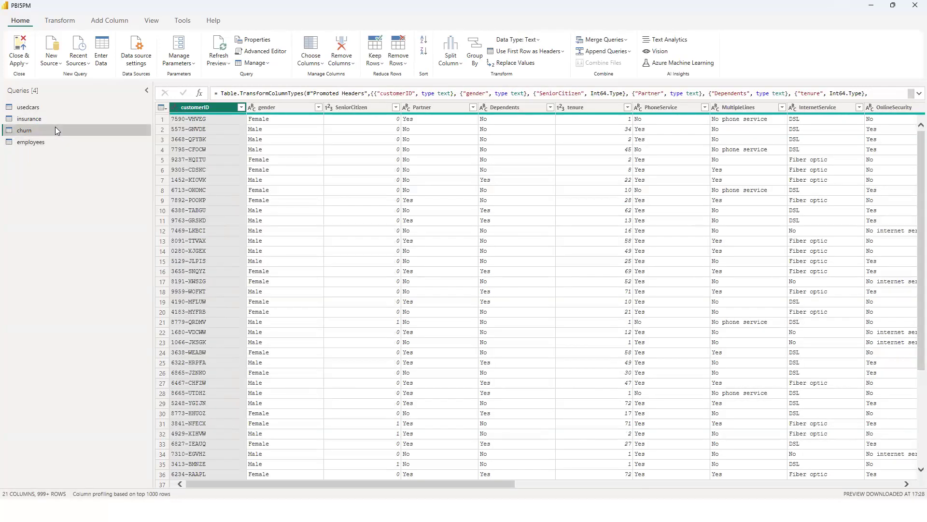
left_click(57, 121)
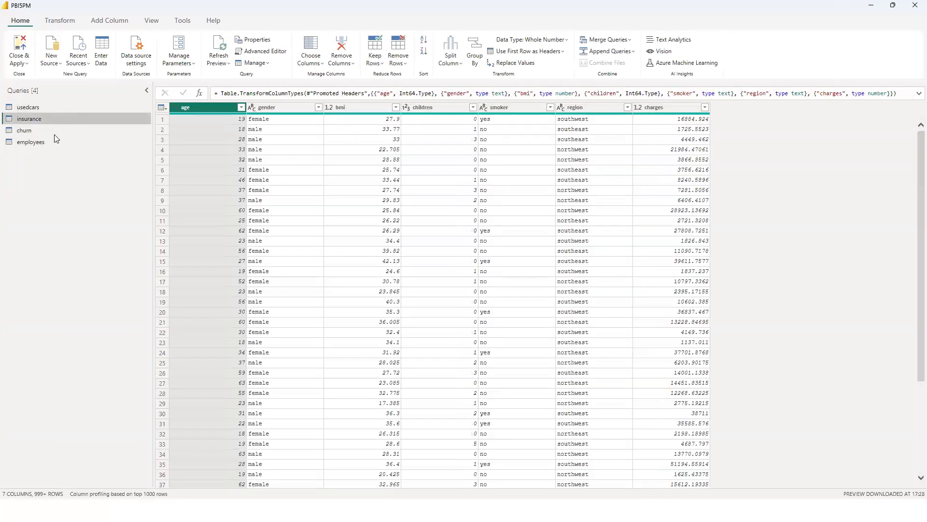
left_click(54, 132)
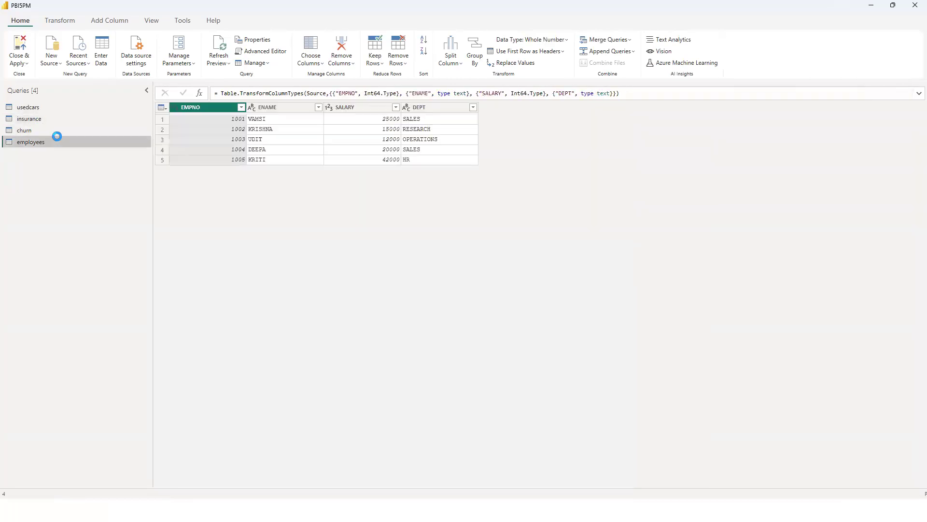
left_click(54, 119)
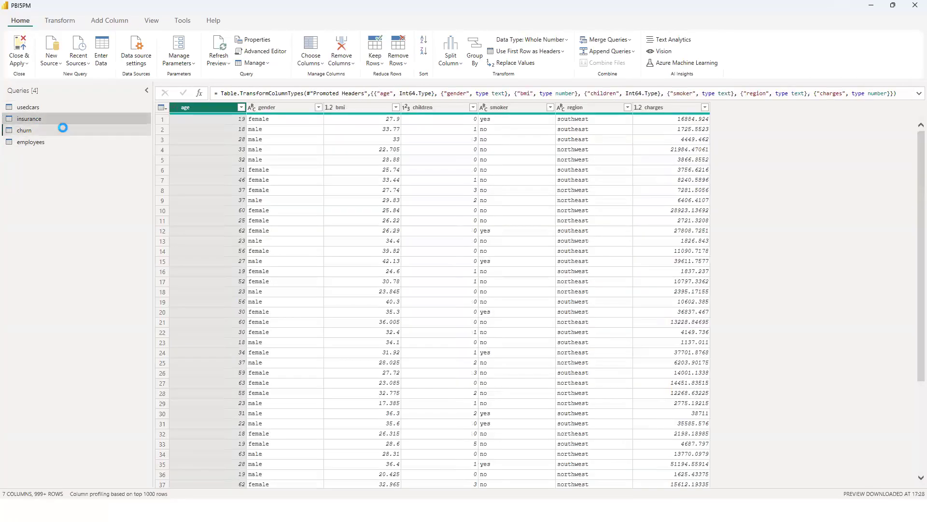
left_click(73, 129)
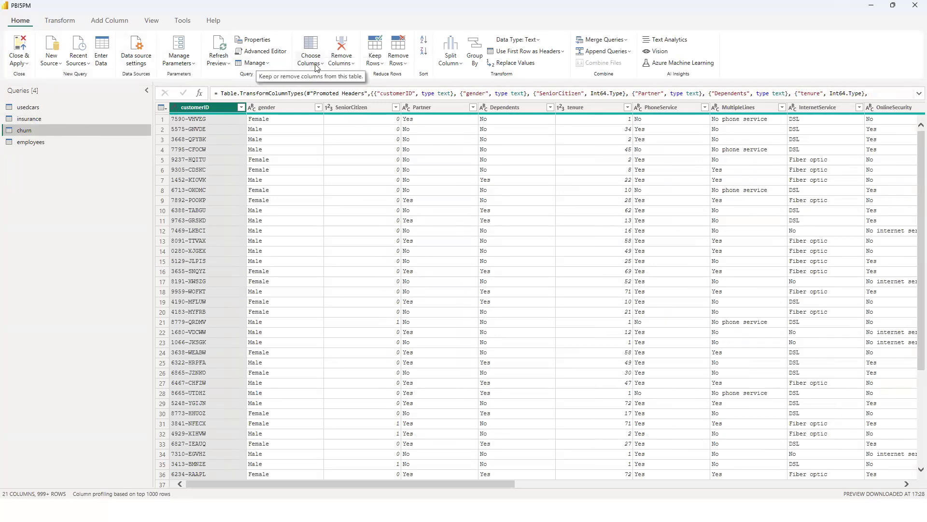
Examine the Keep Rows and Remove Rows options for the churn query, and display the Transform commands.
left_click(376, 63)
left_click(401, 63)
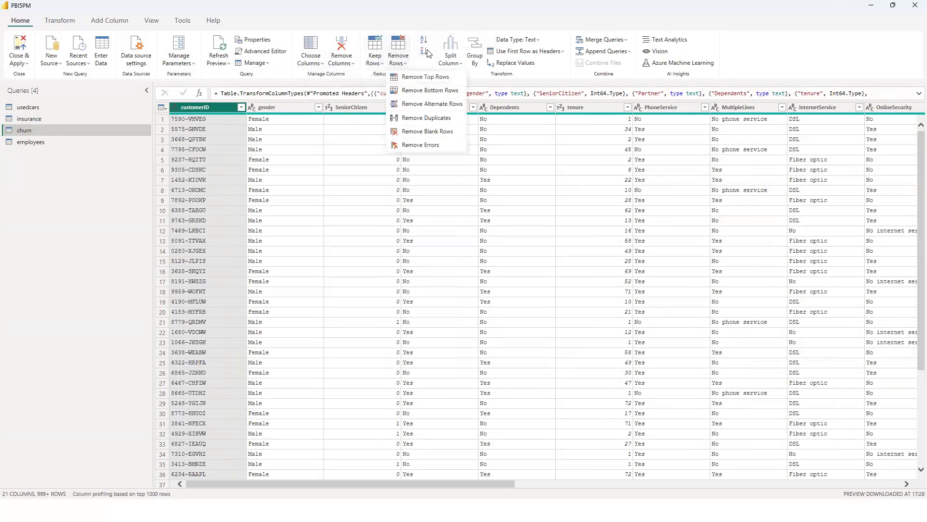
left_click(753, 55)
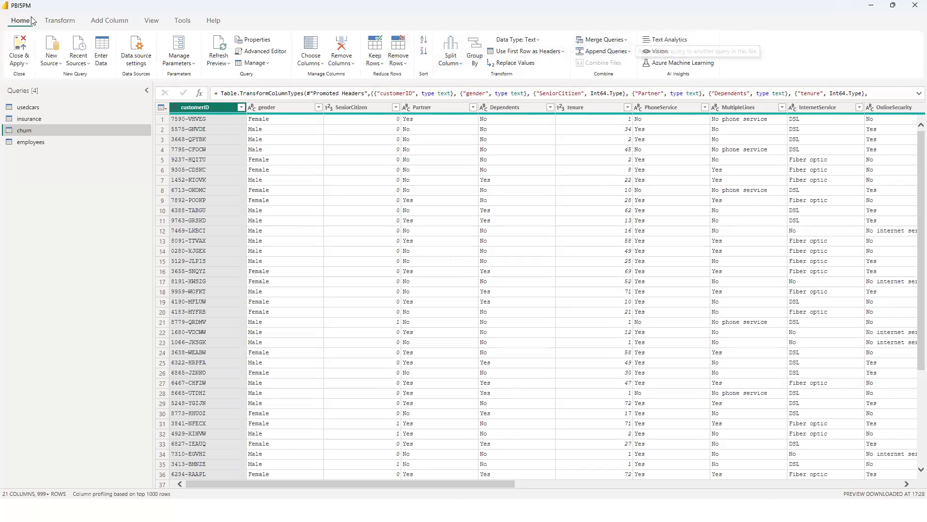
left_click(59, 20)
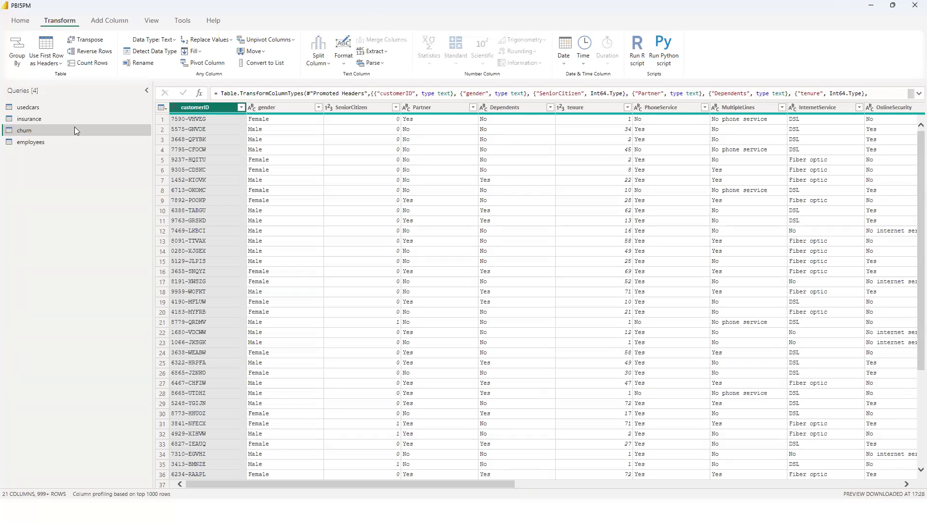
Review the usedcars, insurance, churn and employees tables alongside the Transform commands.
left_click(32, 107)
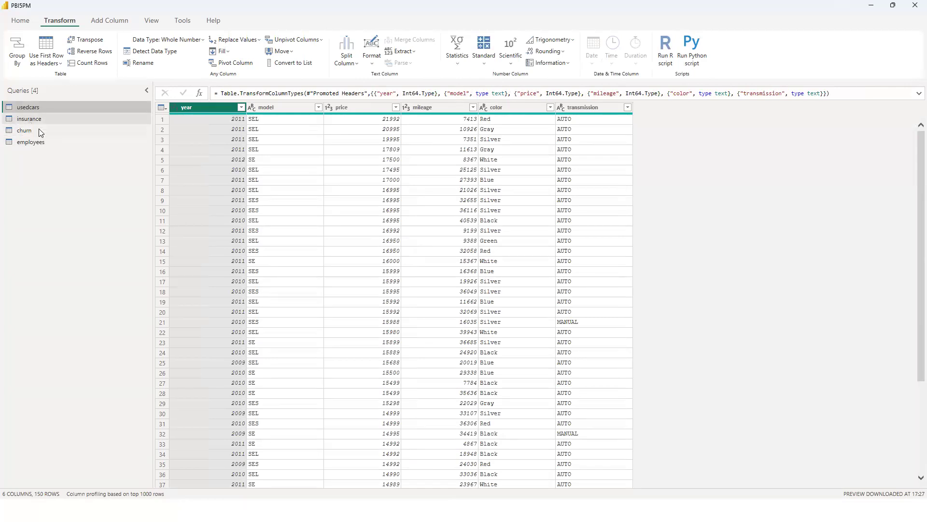
left_click(42, 119)
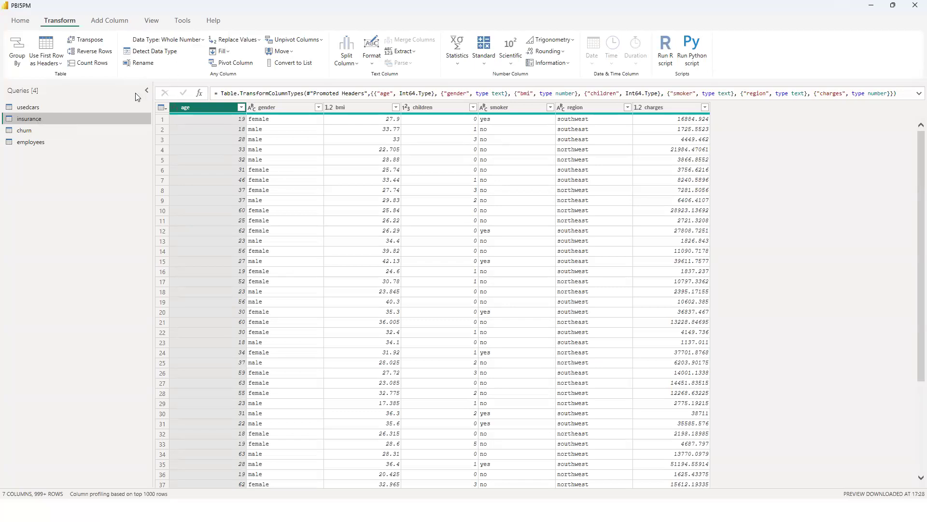
left_click(40, 107)
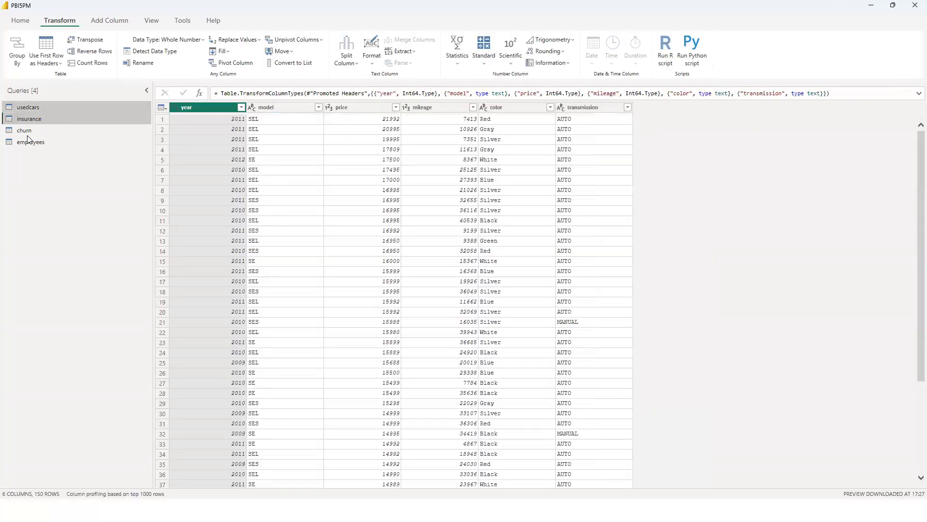
left_click(28, 134)
left_click(39, 142)
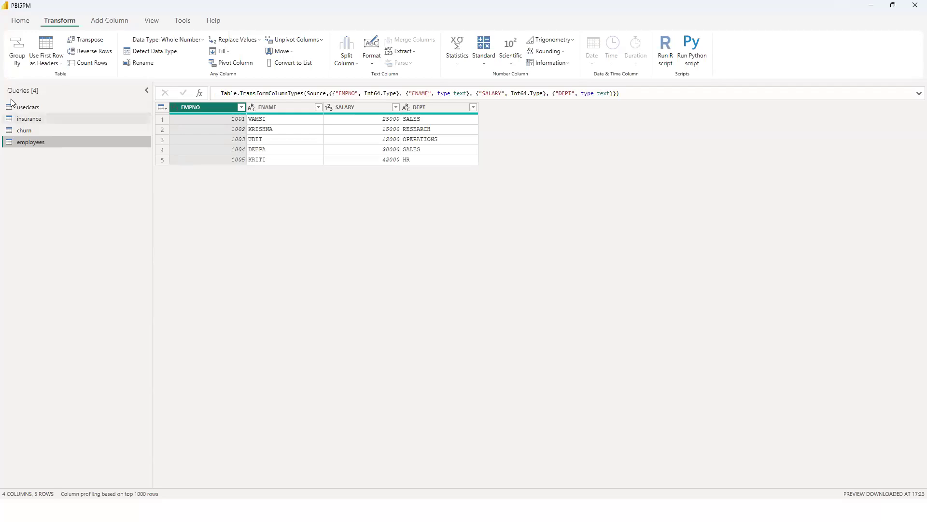
Narrow the Queries pane, collapsing and re-expanding it to check the resized layout.
left_click(146, 90)
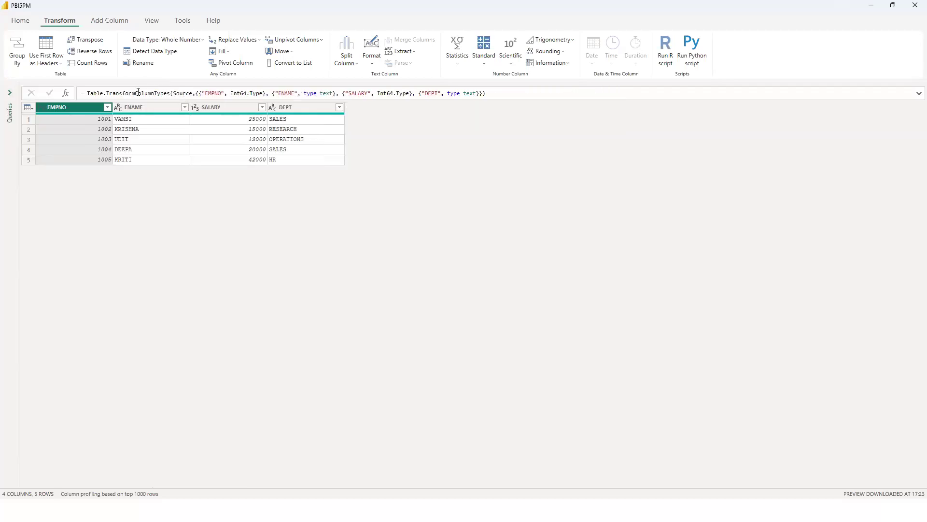
left_click(10, 93)
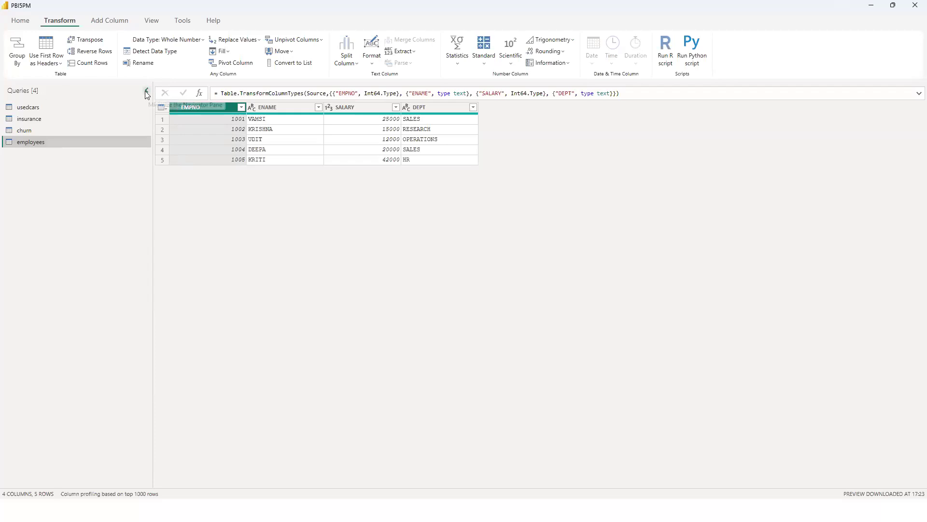
left_click(146, 91)
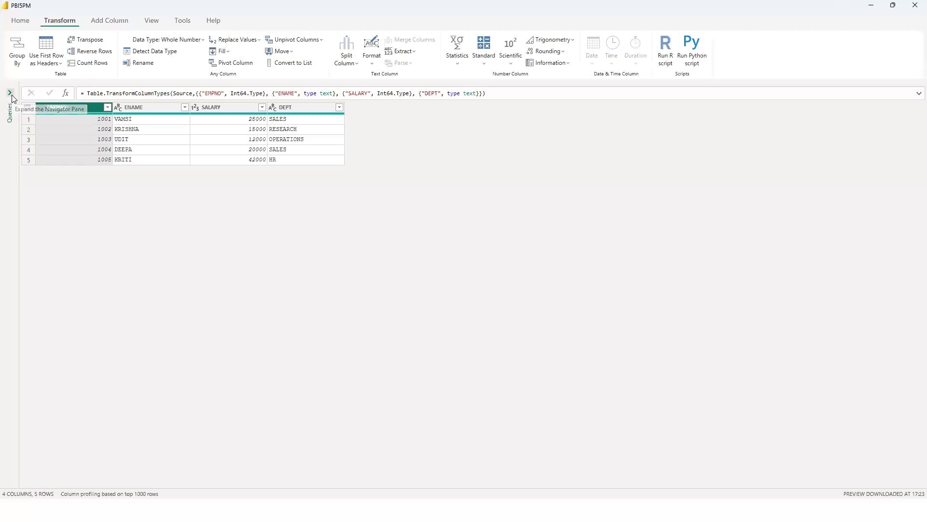
left_click(10, 93)
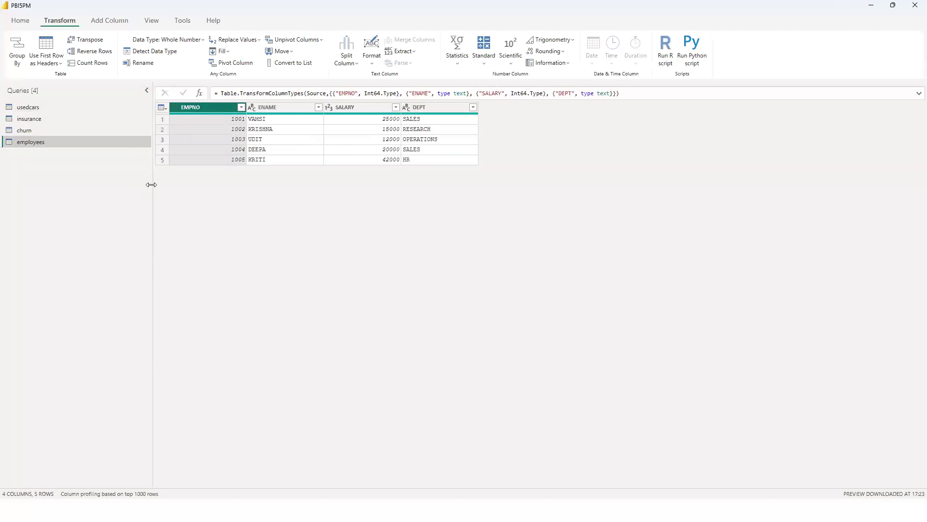
left_click_drag(142, 183, 103, 187)
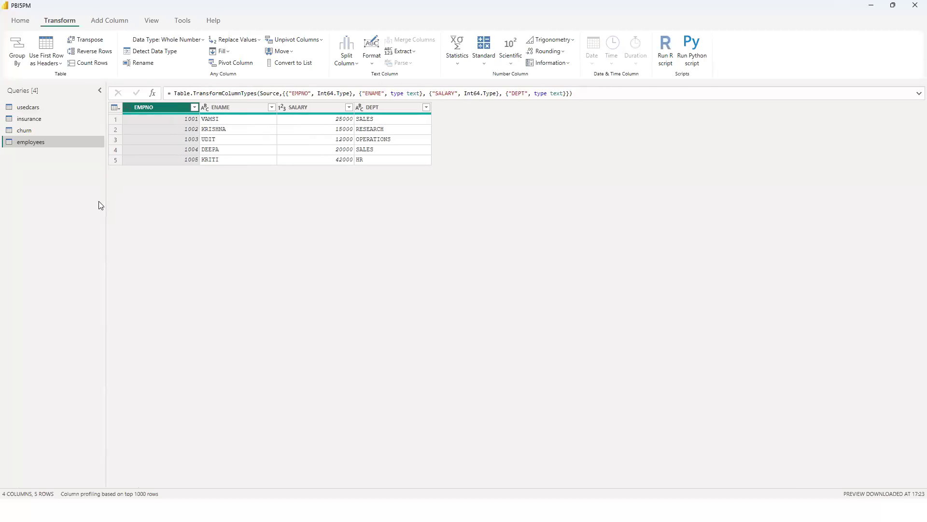
left_click(99, 91)
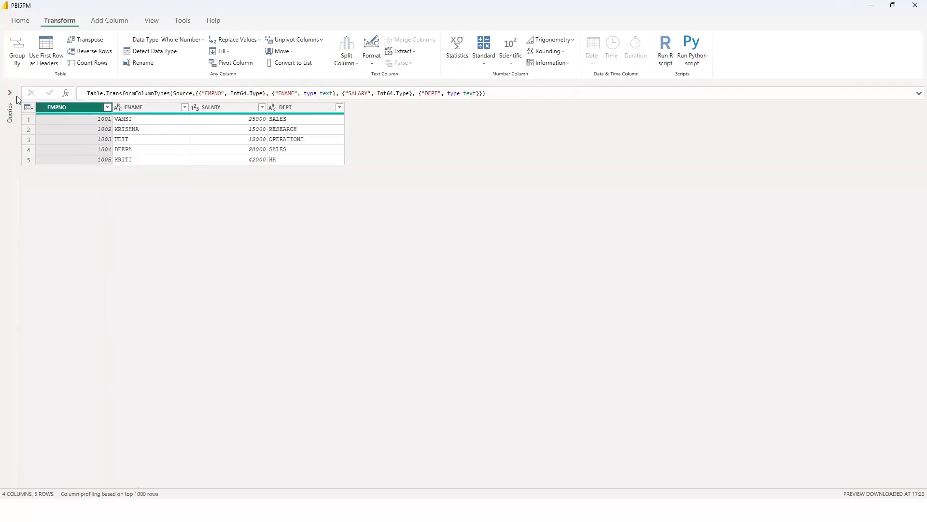
left_click(9, 95)
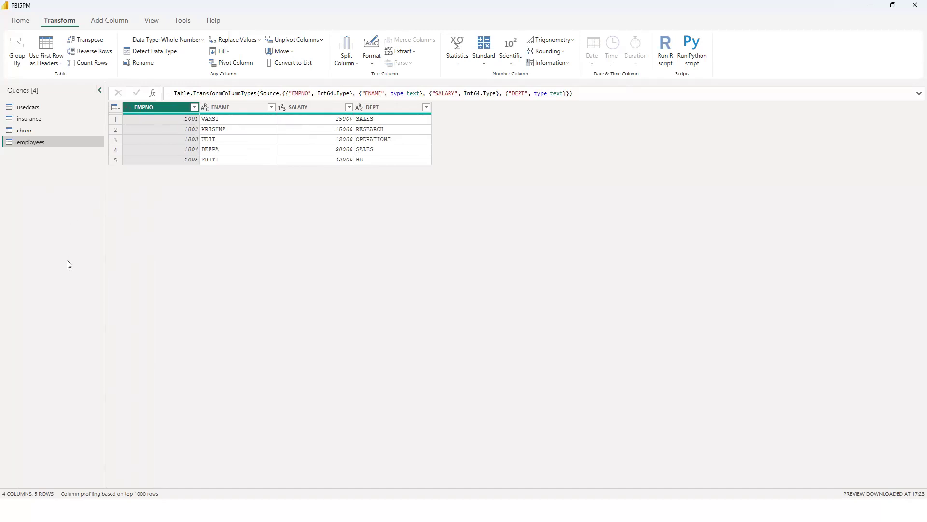
right_click(52, 205)
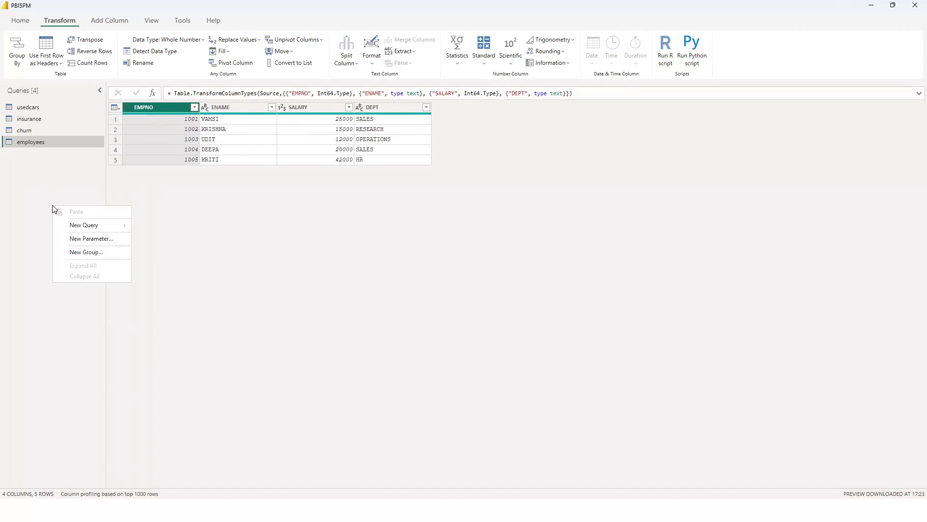
left_click(47, 242)
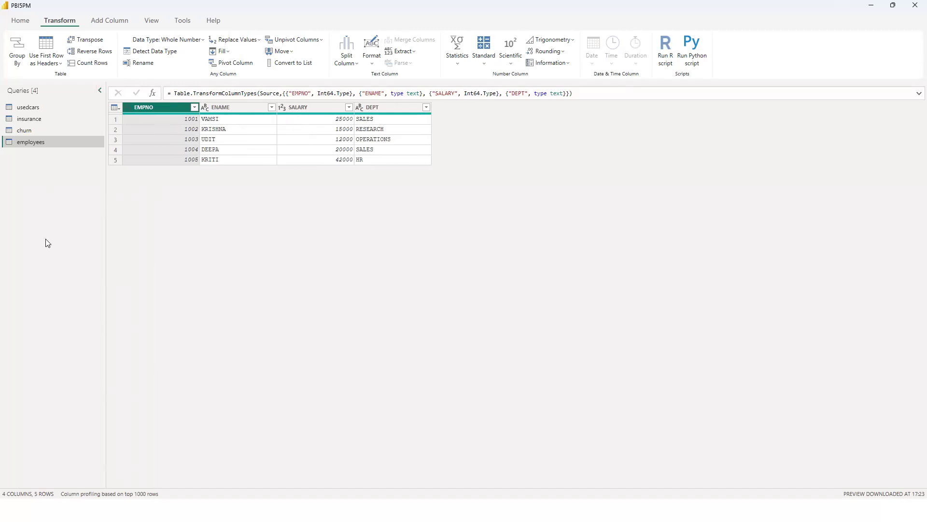
right_click(48, 229)
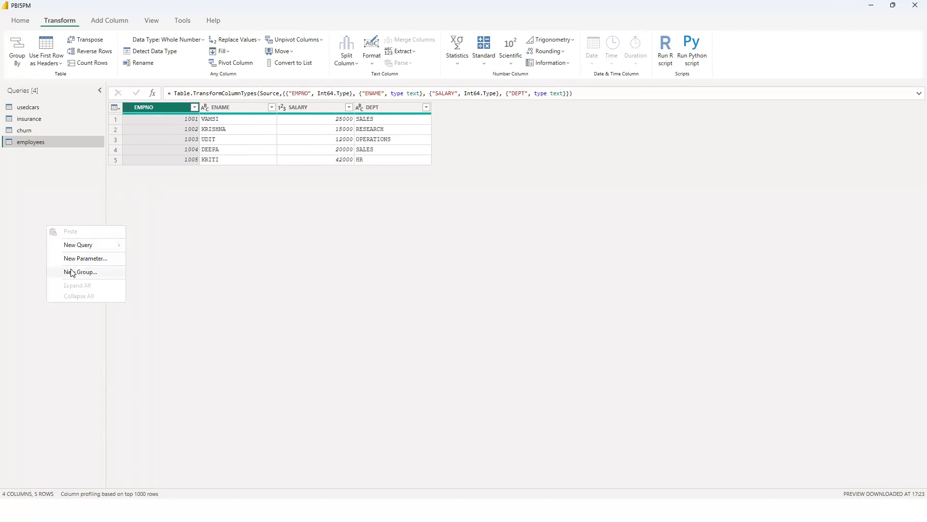
left_click(313, 286)
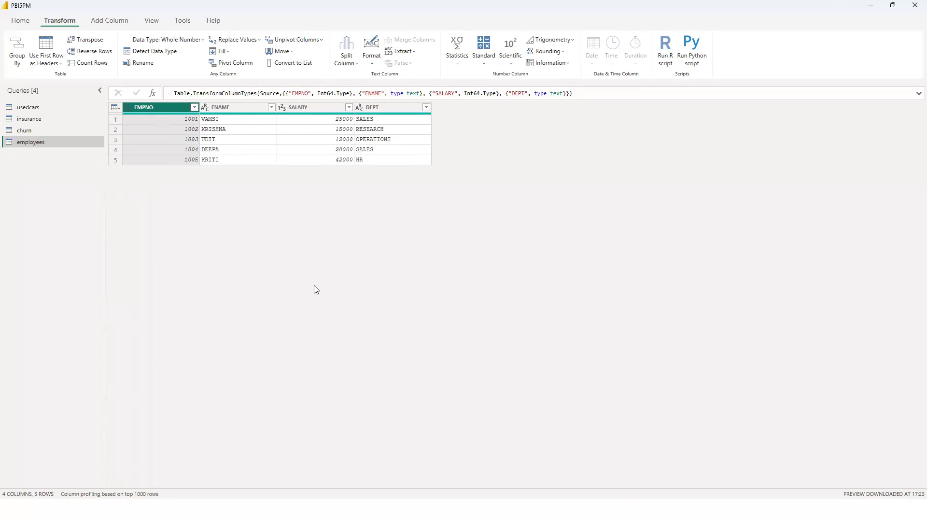
Create a new query group named CLAIMS, leaving its description empty.
right_click(48, 223)
left_click(84, 268)
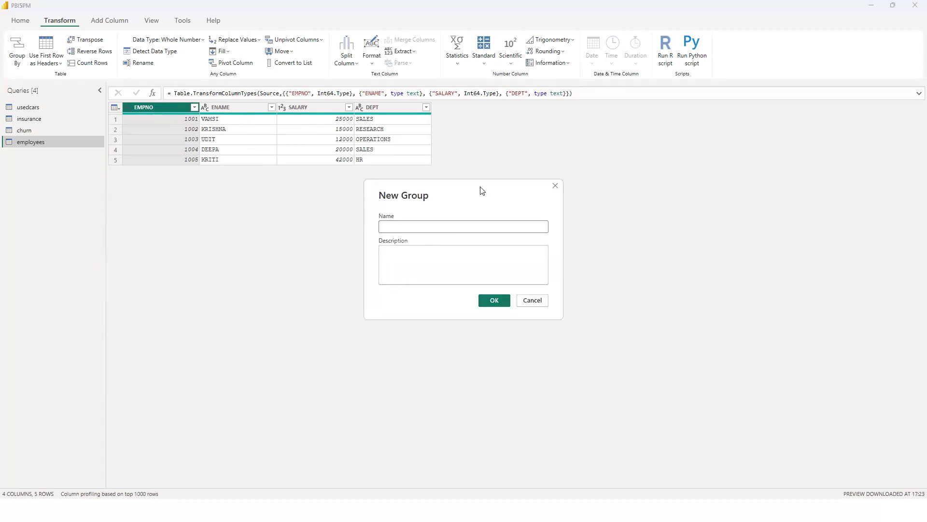
left_click(462, 183)
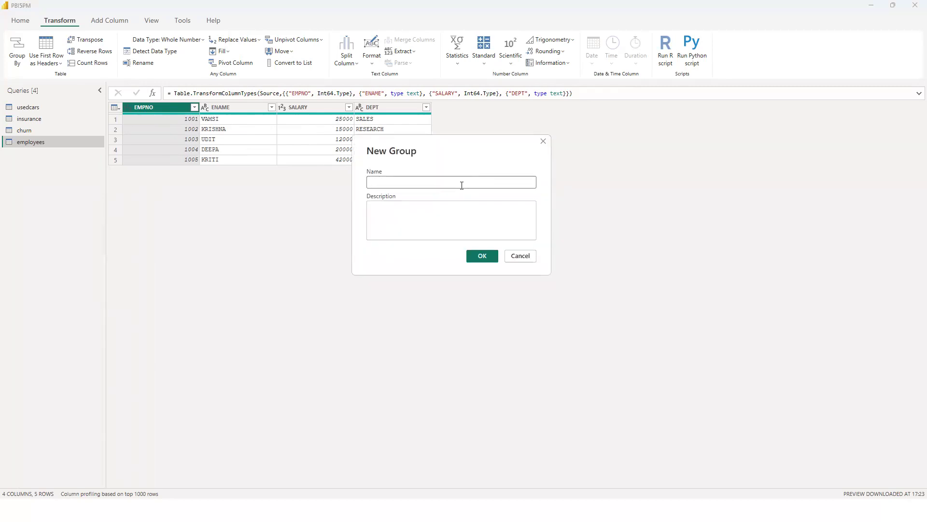
type("s")
key("BackSpace")
key("Caps_Lock")
type("SALES")
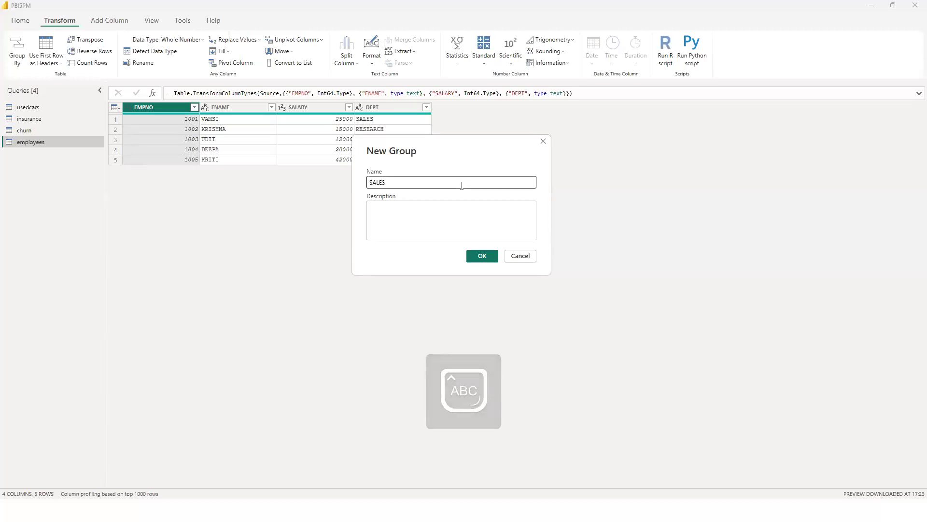
key("BackSpace")
key("BackSpace")
key("BackSpace")
key("BackSpace")
key("BackSpace")
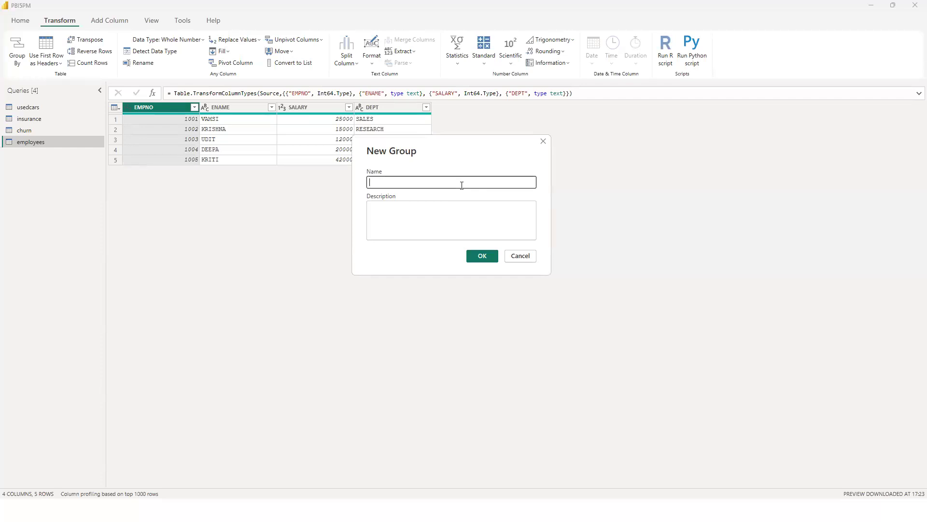
type("CLAIMS")
left_click(485, 257)
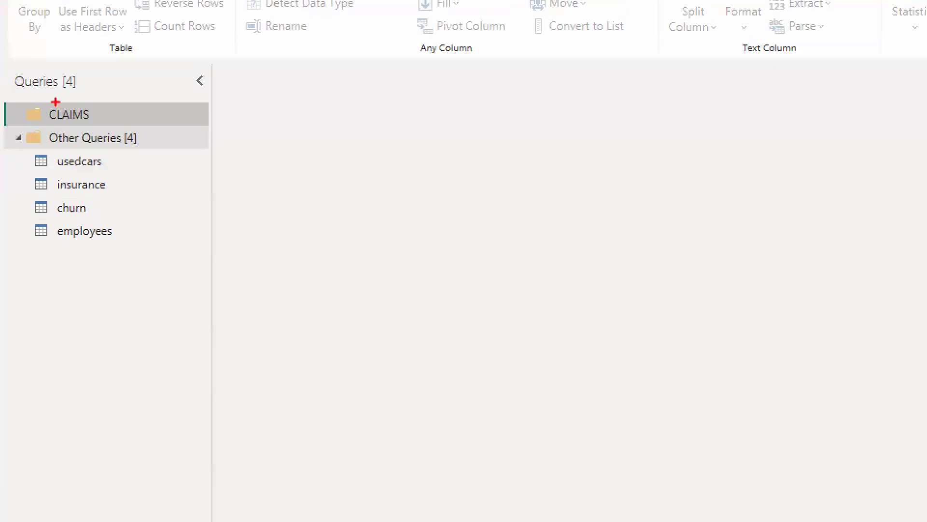
Annotate the zoomed screen with a red tick beside the CLAIMS group and an underline below Other Queries, and clear the annotations.
left_click_drag(96, 110, 118, 103)
left_click_drag(56, 150, 122, 147)
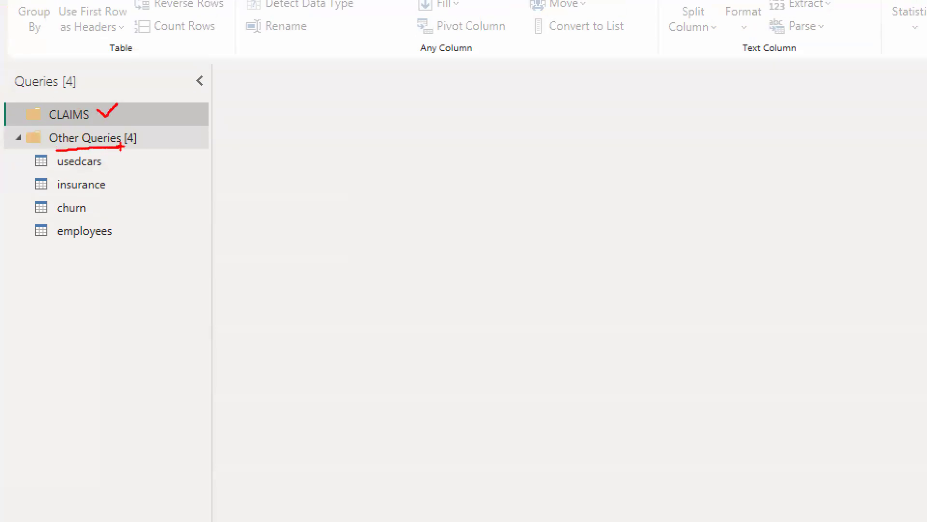
key("Escape")
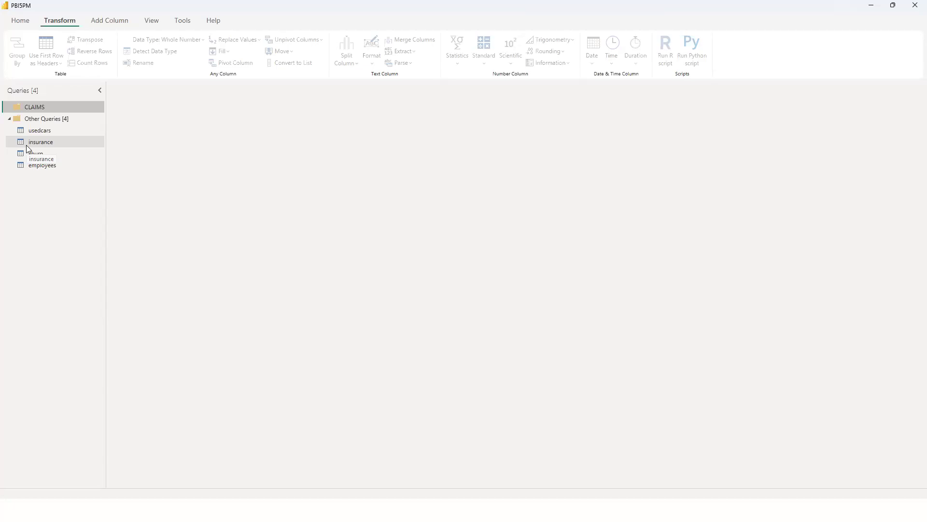
Move the insurance query from Other Queries into the CLAIMS group.
left_click_drag(35, 143, 37, 108)
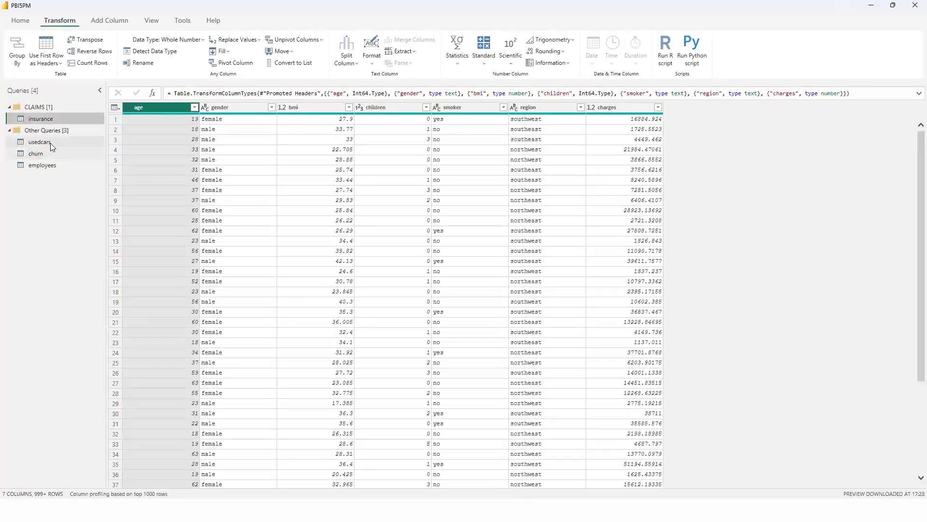
Move the usedcars query from Other Queries into the CLAIMS group.
left_click_drag(50, 142, 52, 124)
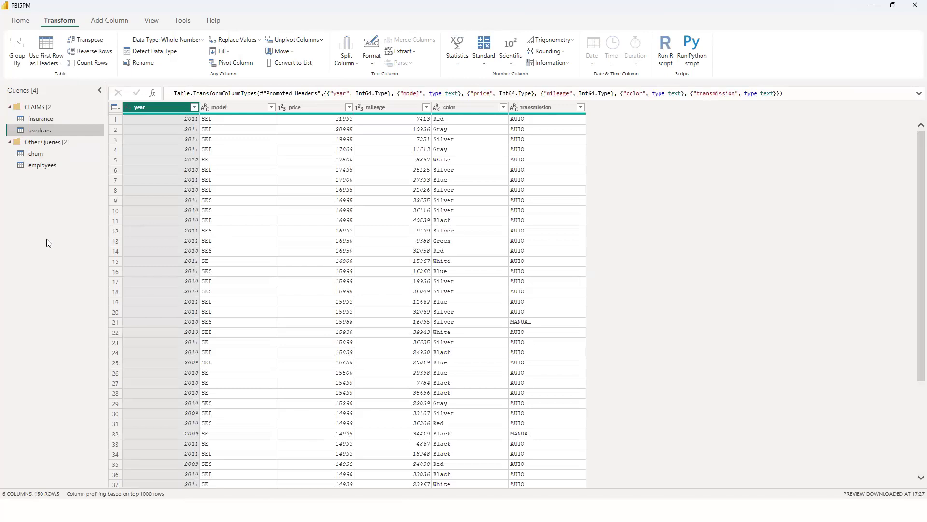
Create a new query group named HR and move the employees query from Other Queries into it.
right_click(34, 211)
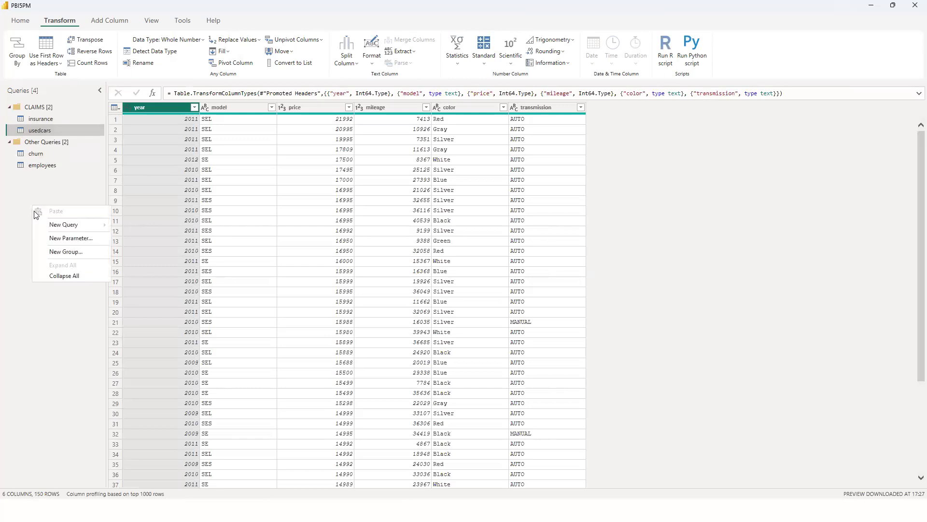
left_click(59, 252)
type("em")
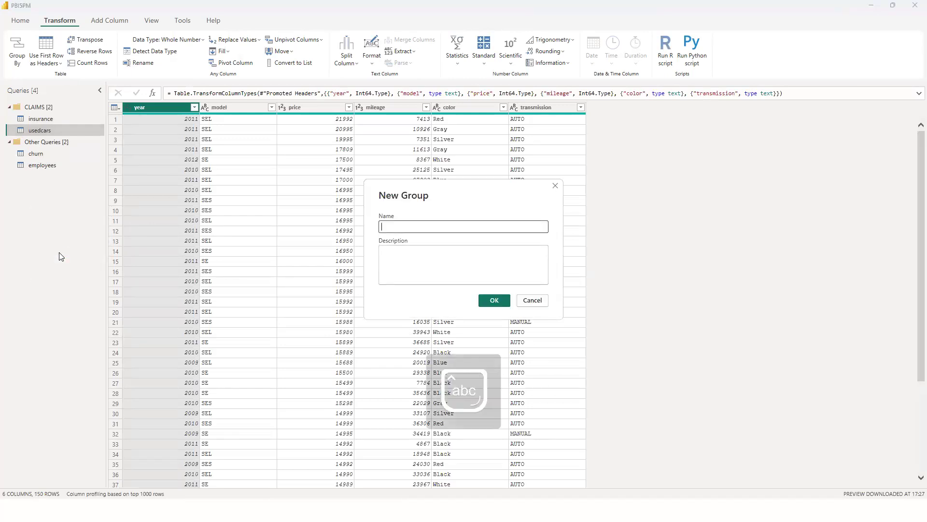
key("BackSpace")
key("BackSpace")
key("Caps_Lock")
type("H")
key("Return")
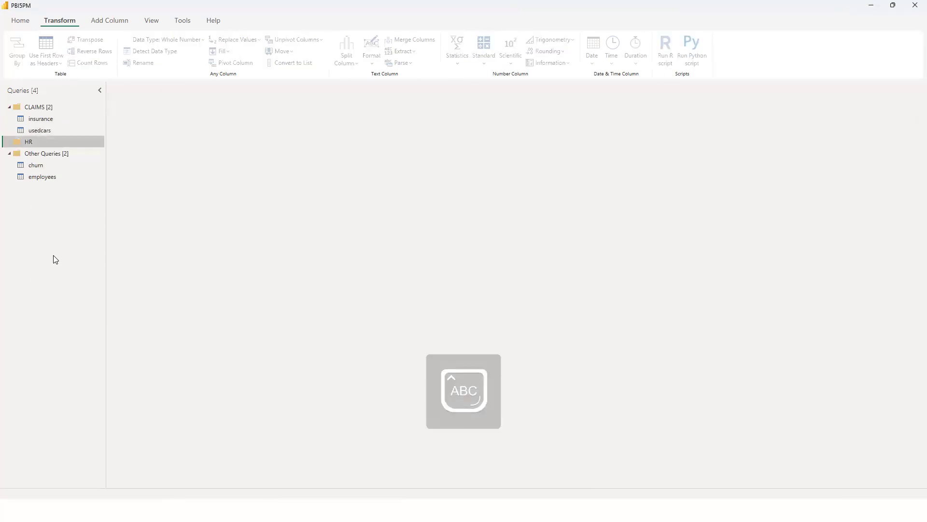
left_click_drag(46, 177, 49, 144)
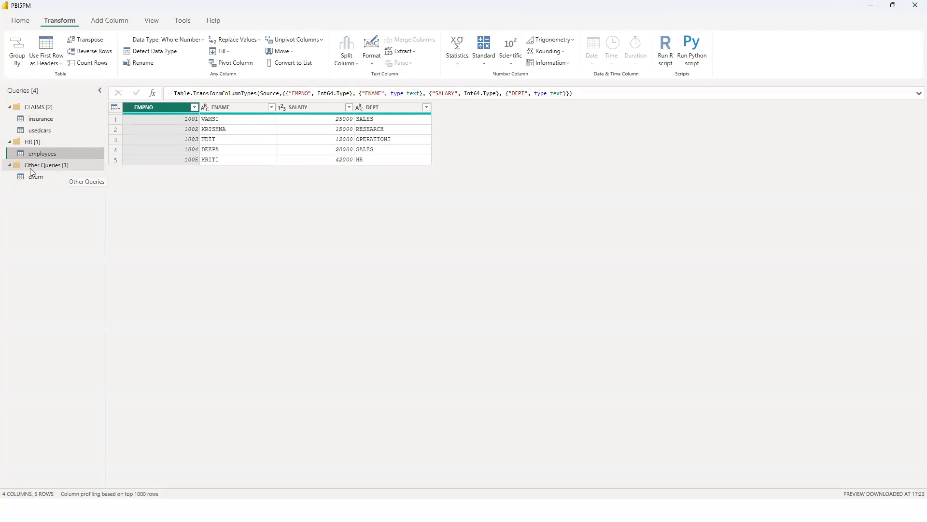
Display the usedcars query, and examine the options for moving the churn query to a group and for creating a new group.
mouse_move(34, 130)
left_mouse_down()
mouse_move(47, 170)
mouse_move(42, 193)
mouse_move(44, 123)
mouse_move(46, 134)
left_mouse_up()
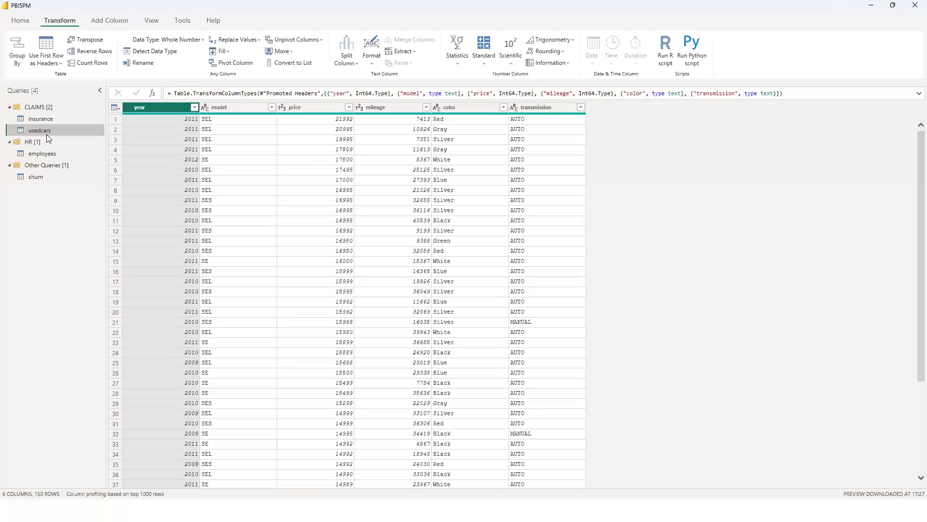
right_click(40, 179)
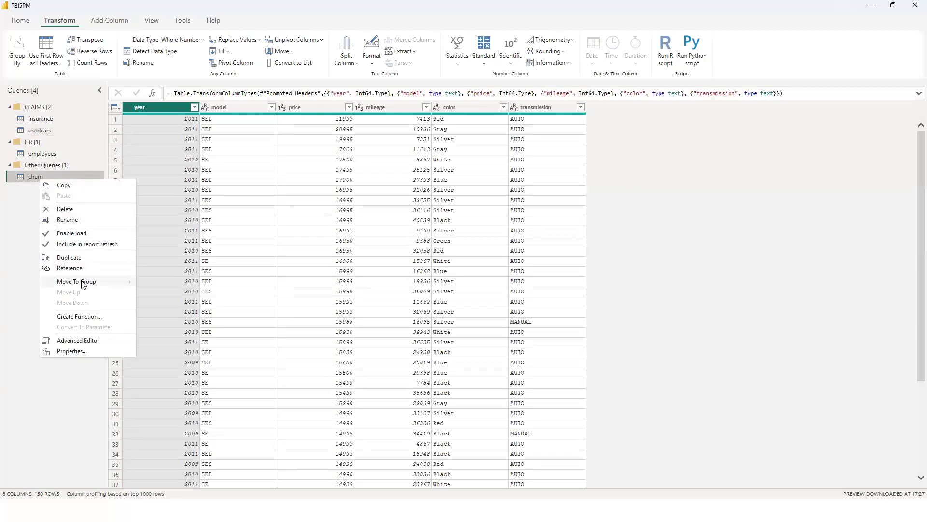
mouse_move(83, 284)
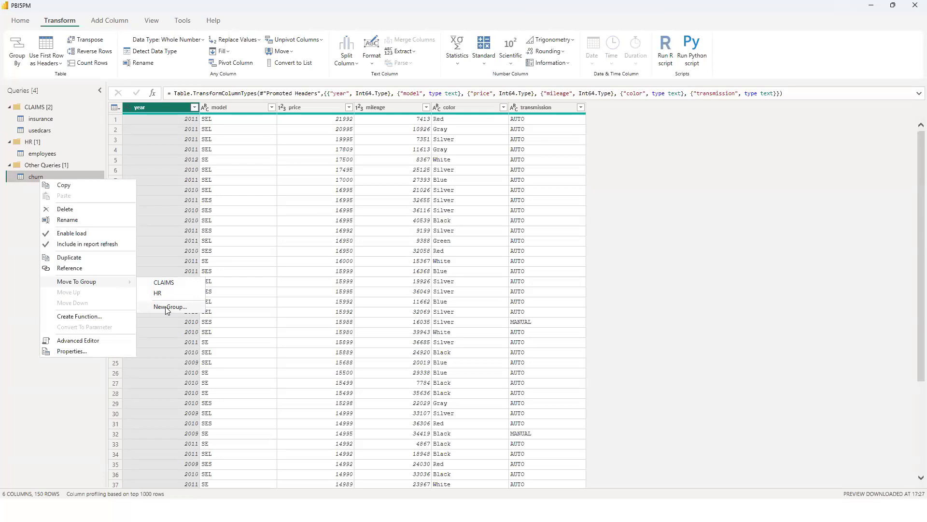
left_click(63, 399)
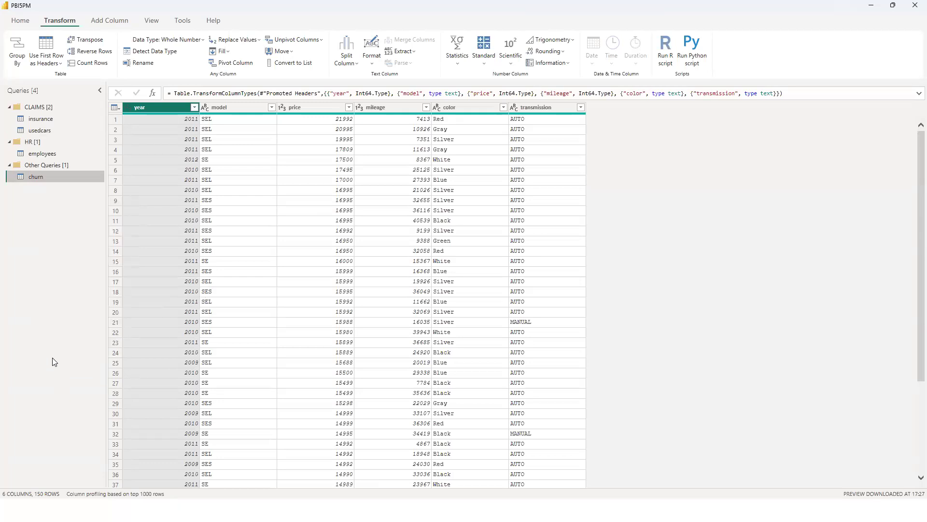
right_click(52, 340)
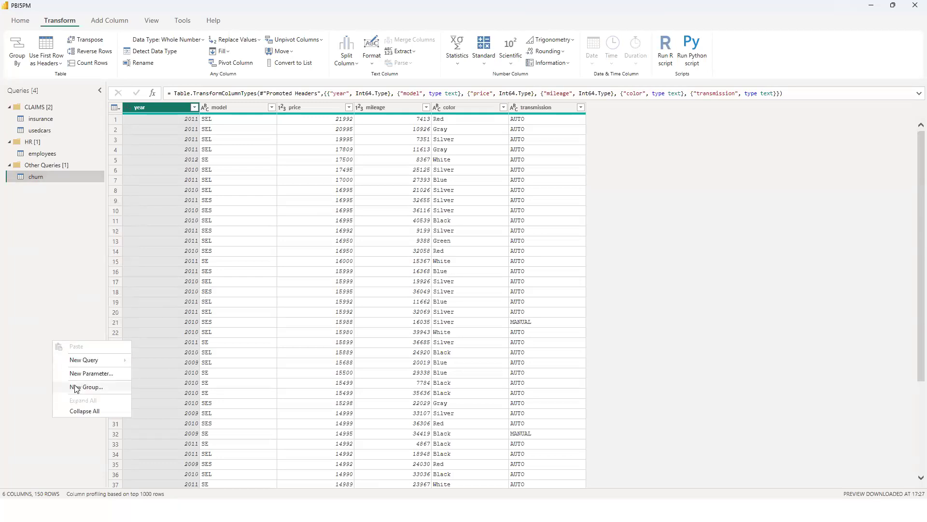
right_click(42, 177)
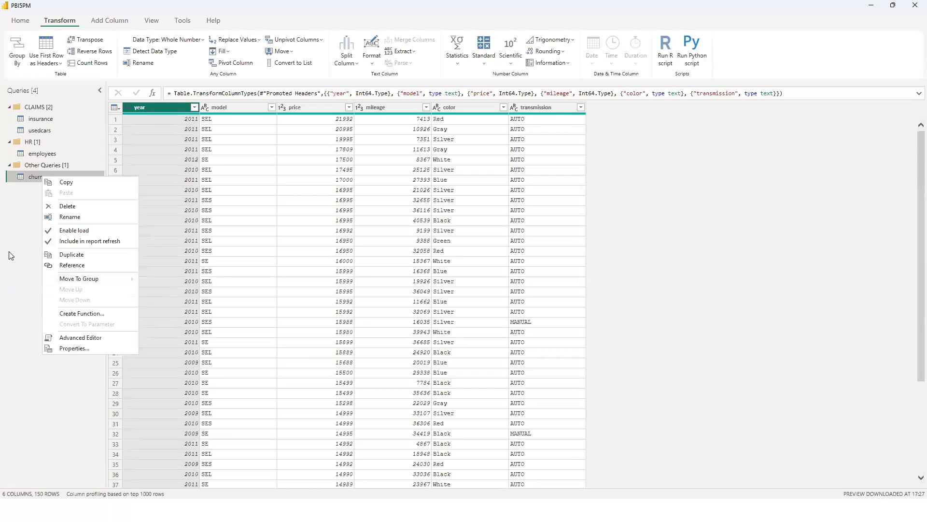
left_click(21, 250)
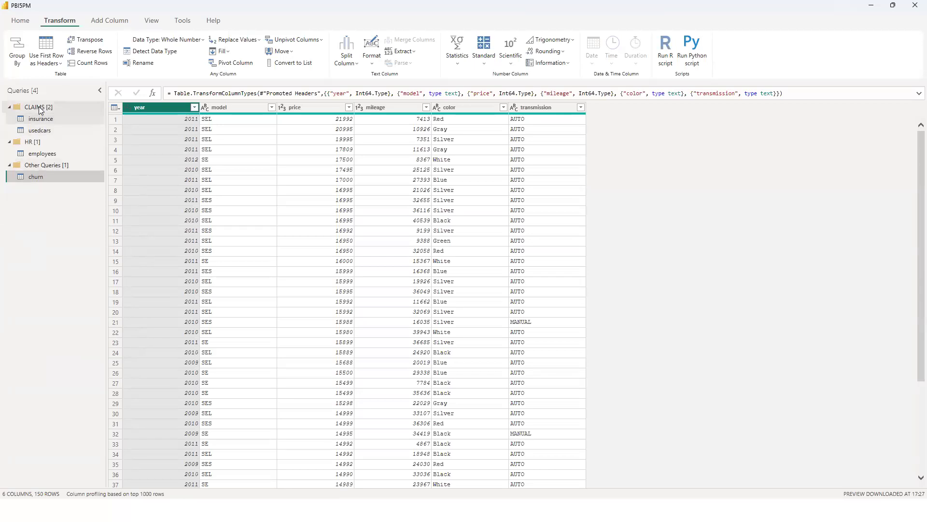
Add gapminder.csv from the Data folder on drive D as a new Text/CSV query in the Other Queries group.
right_click(56, 167)
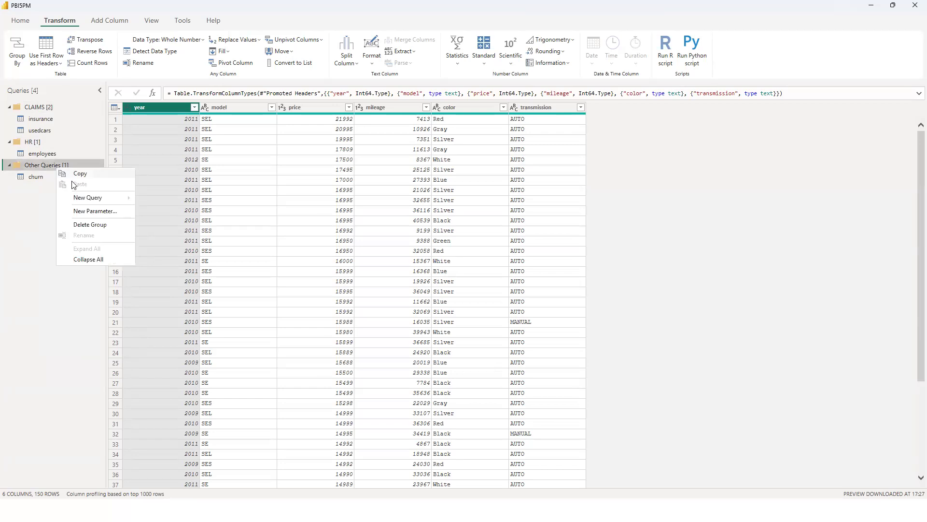
mouse_move(83, 200)
mouse_move(118, 198)
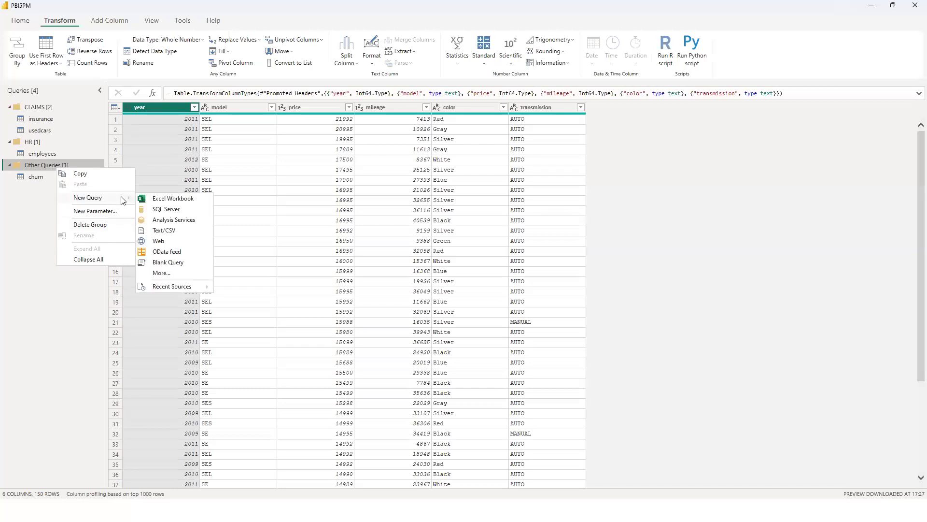
left_click(167, 230)
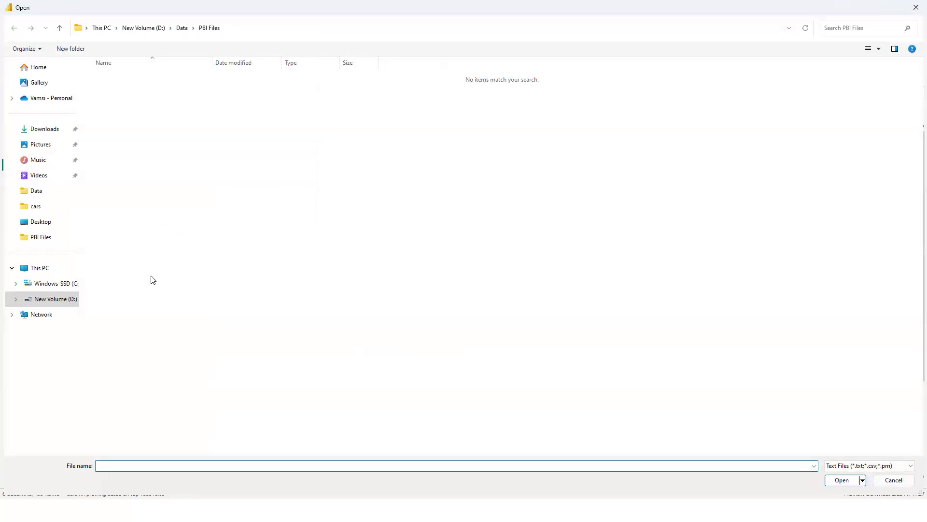
left_click(182, 28)
left_click(152, 32)
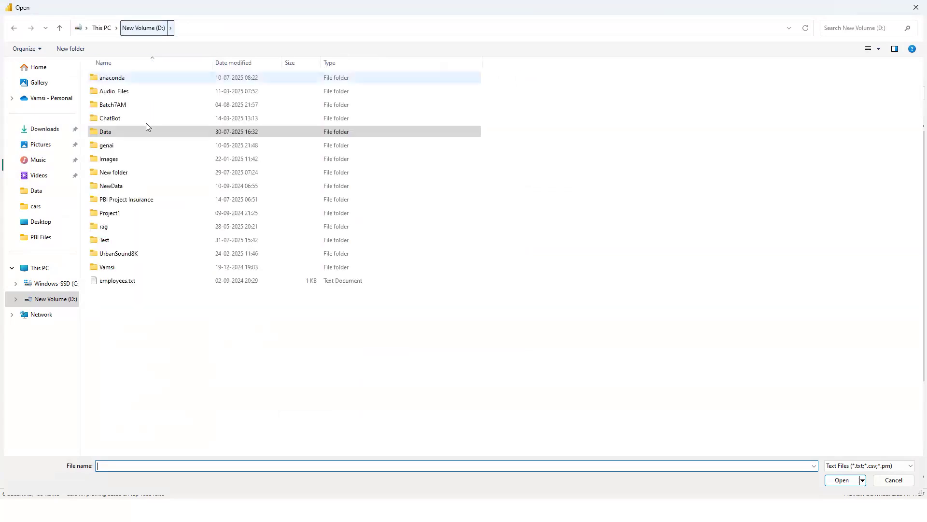
double_click(140, 132)
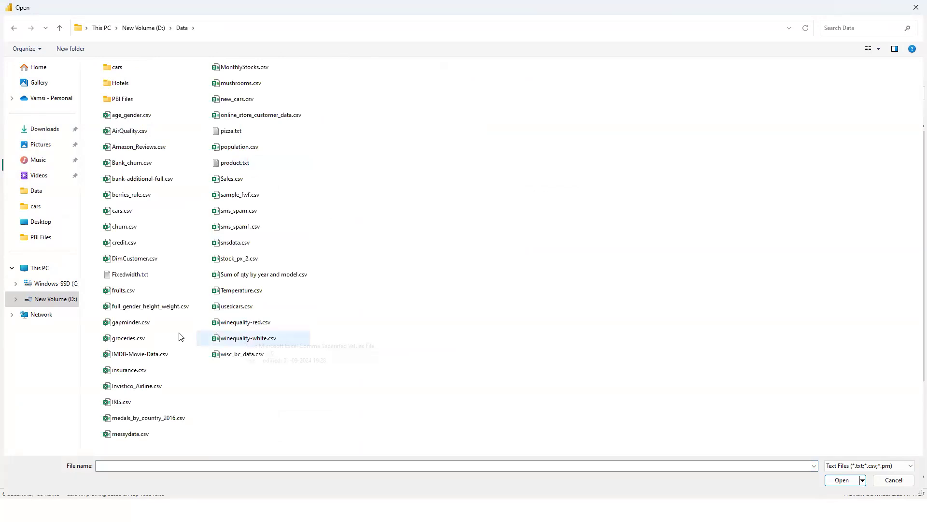
left_click(143, 323)
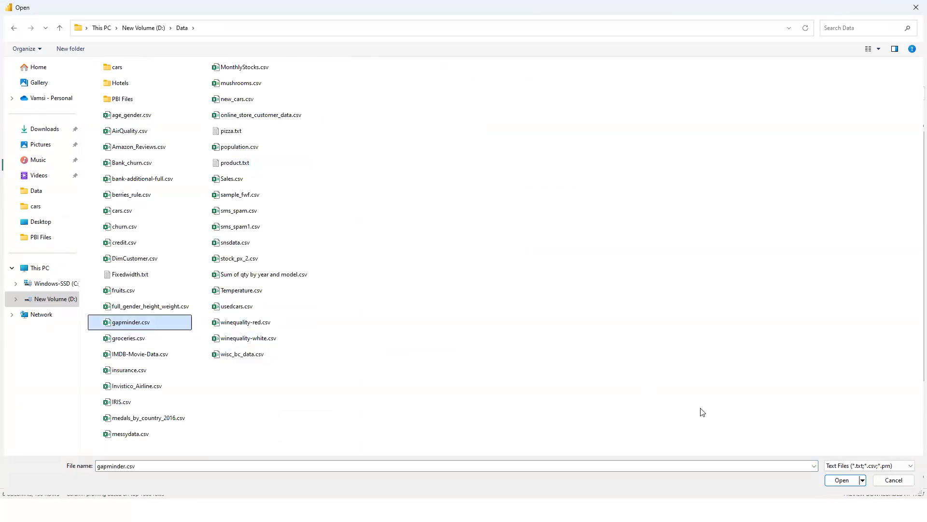
left_click(842, 480)
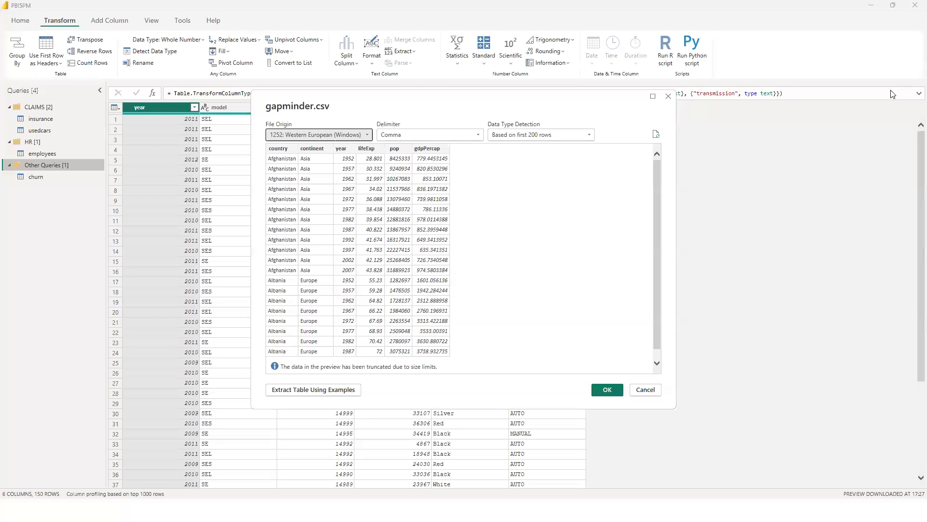
left_click(607, 390)
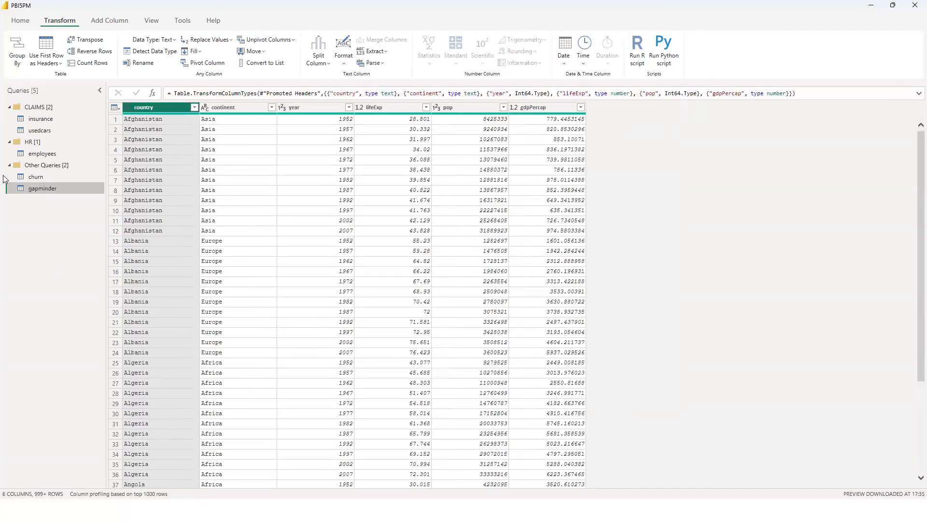
Add medals_by_country_2016.csv from the Data folder as a new Text/CSV query in the CLAIMS group.
right_click(36, 105)
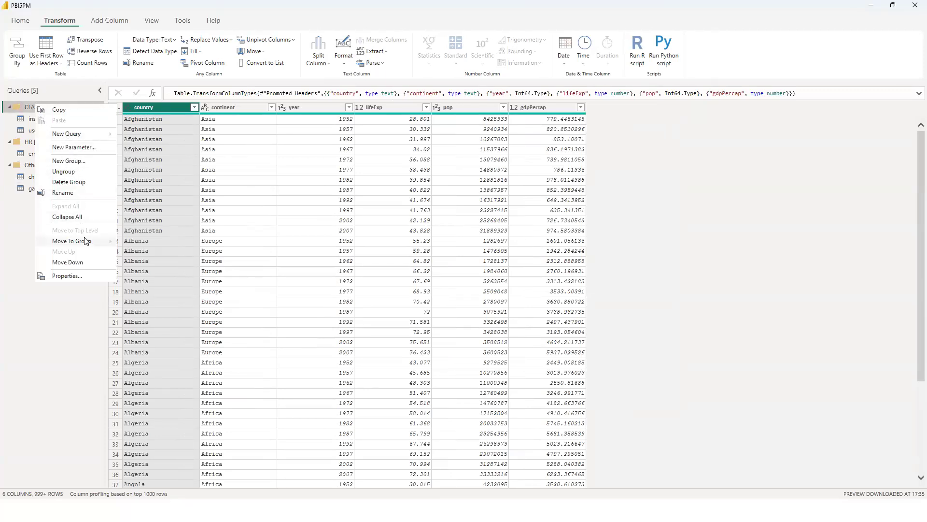
mouse_move(86, 241)
mouse_move(64, 136)
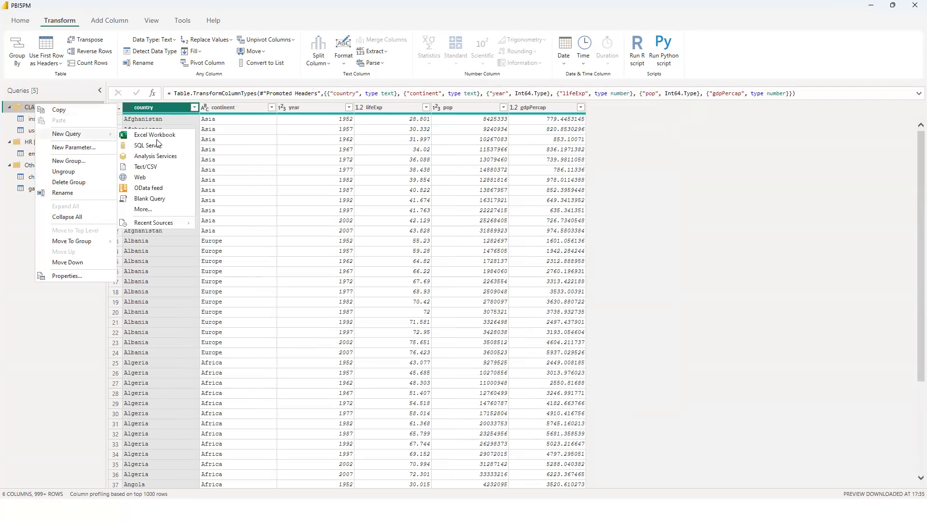
left_click(152, 167)
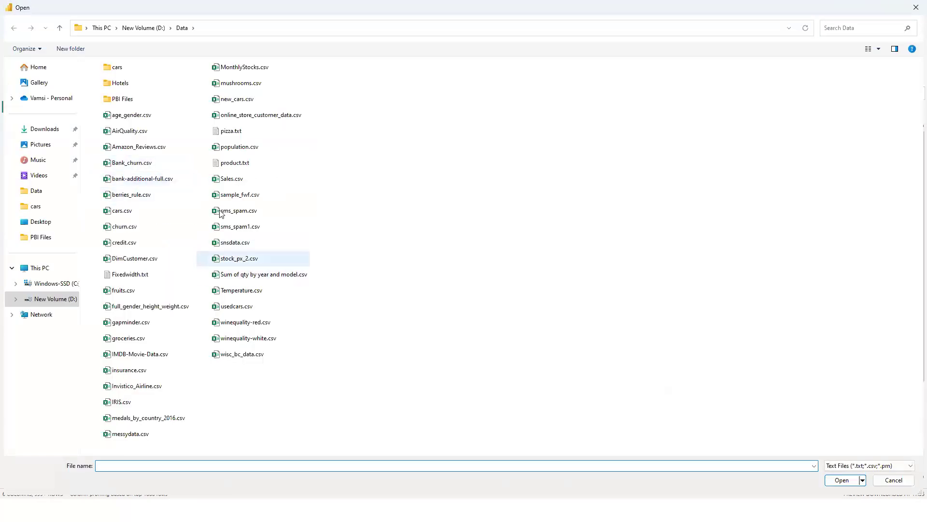
left_click(178, 417)
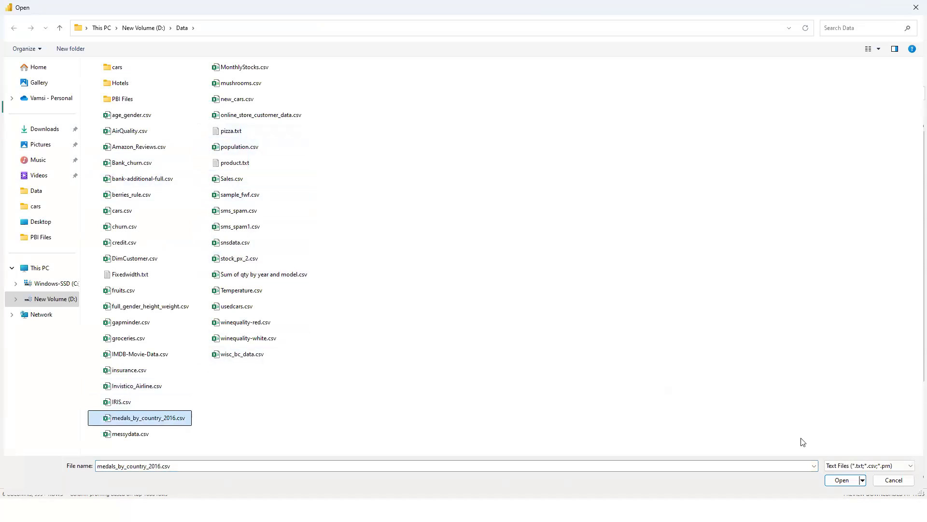
left_click(842, 479)
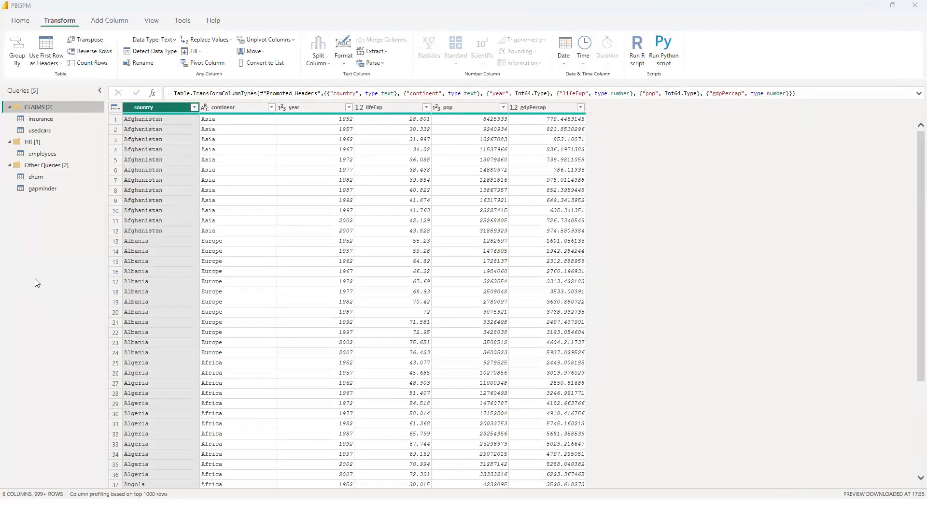
left_click(606, 390)
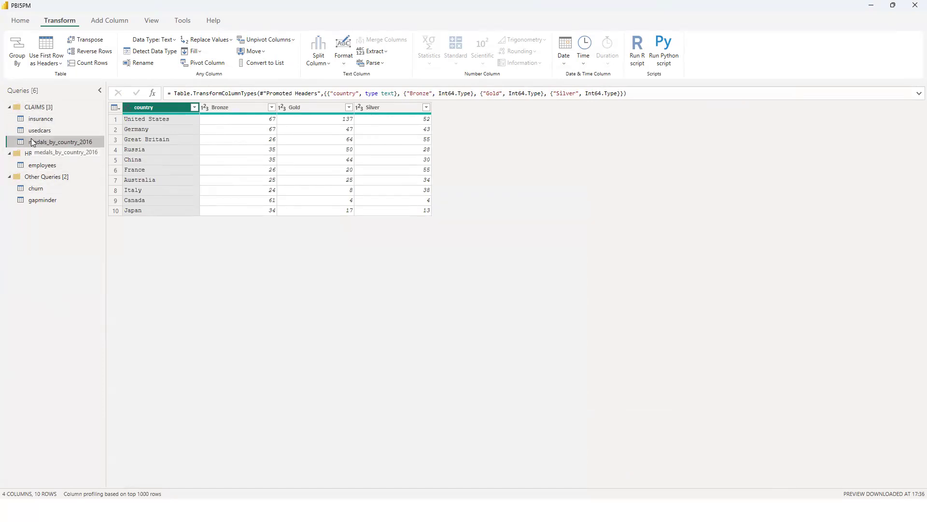
Save the report and apply the pending query changes.
key("ctrl+s")
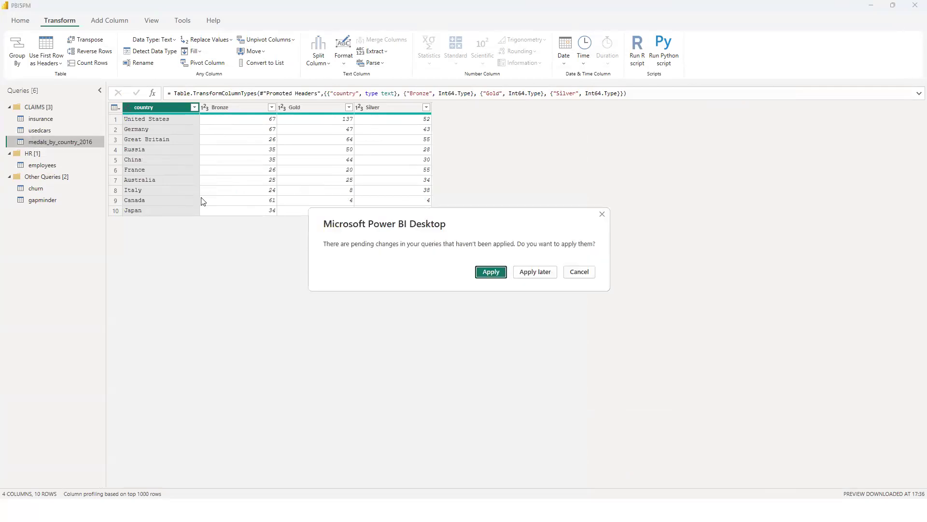
left_click(482, 272)
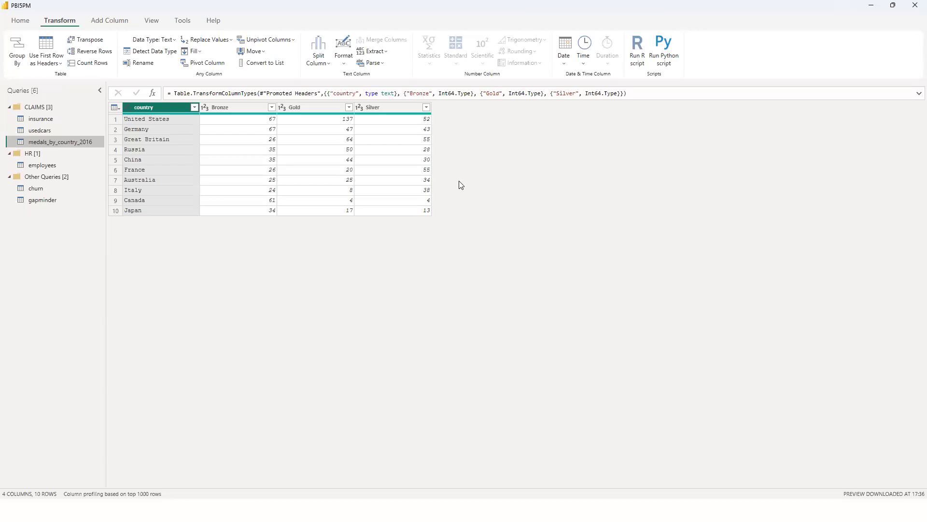
Collapse the Queries pane and show the Query Settings pane for medals_by_country_2016, toggling its visibility off and on.
left_click(100, 90)
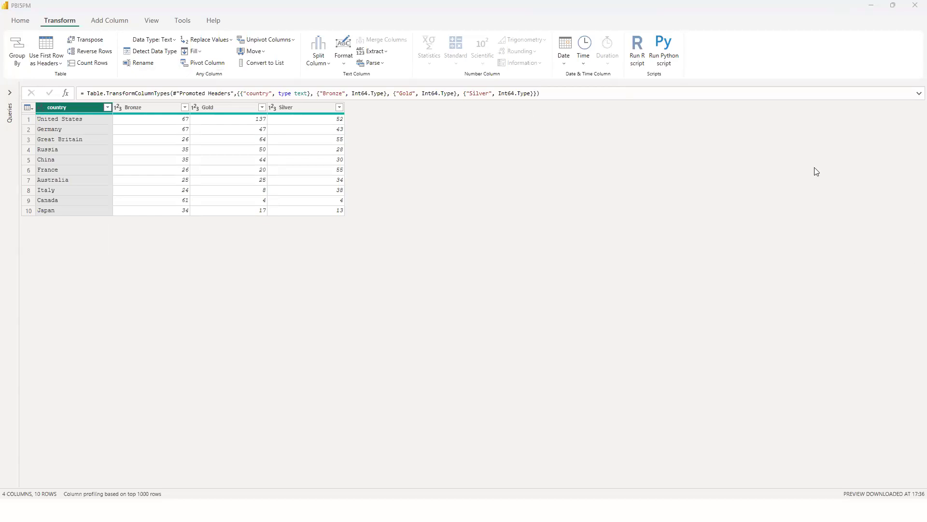
left_click(153, 24)
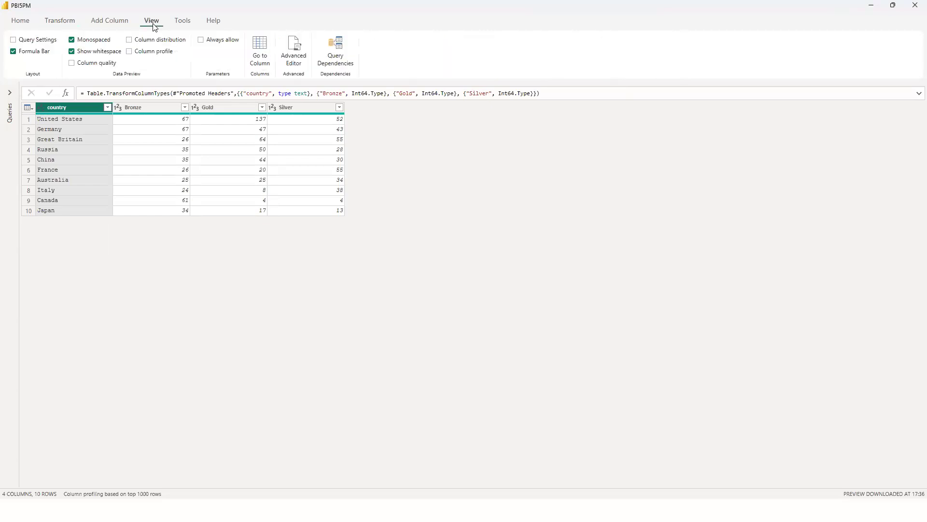
left_click(13, 40)
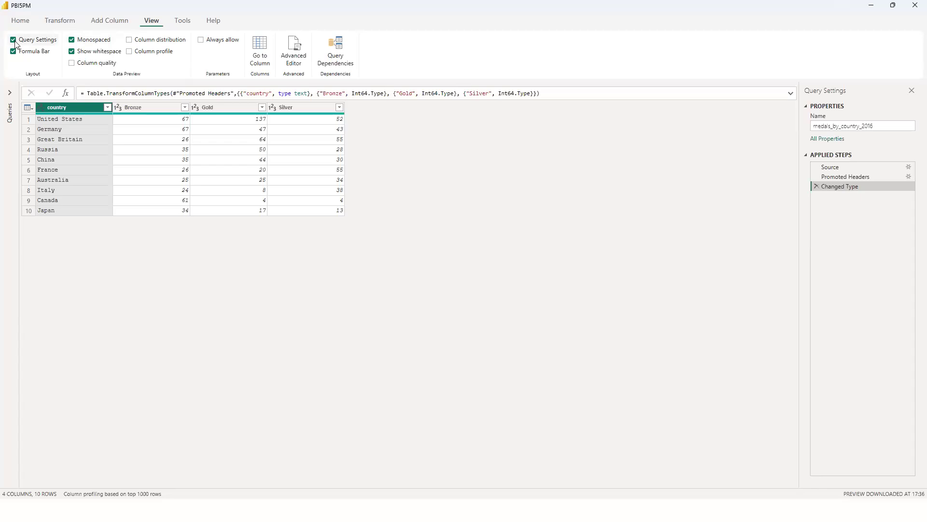
left_click(14, 41)
left_click(15, 42)
left_click(15, 41)
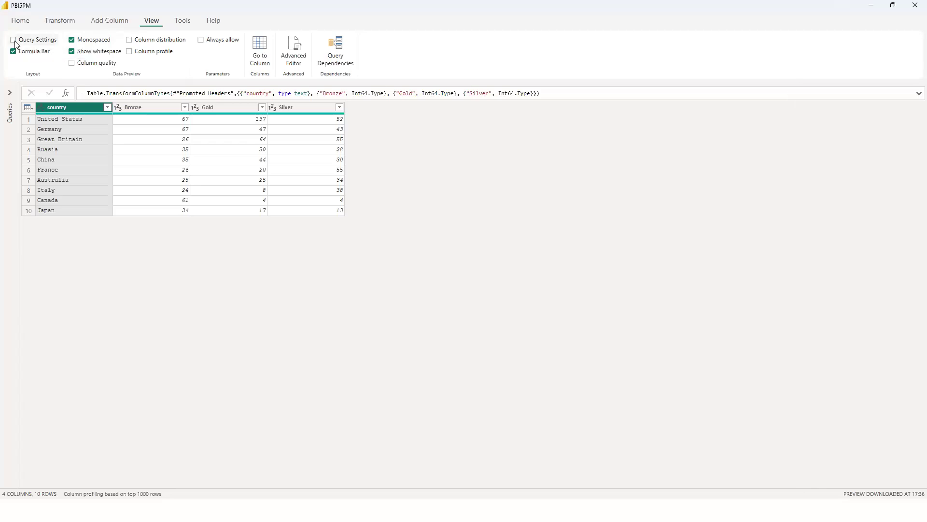
left_click(16, 45)
left_click(15, 45)
left_click(16, 45)
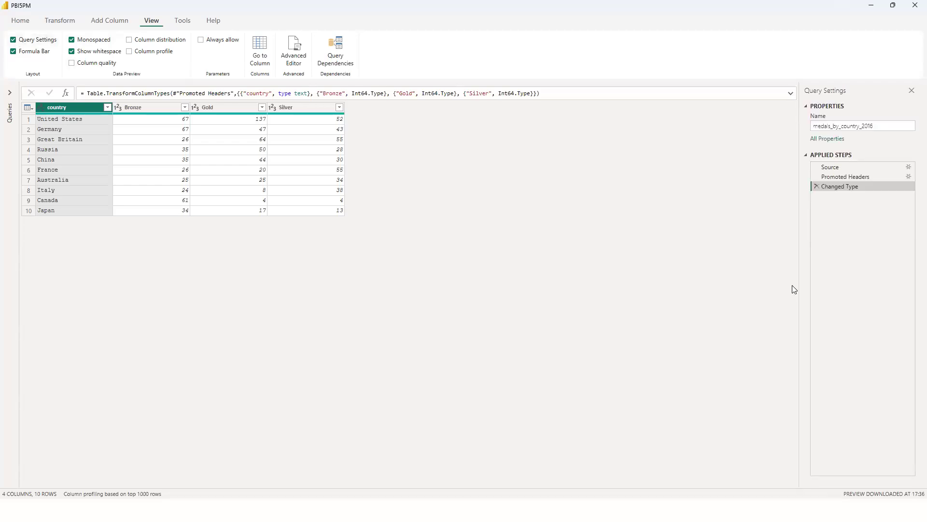
left_click(116, 23)
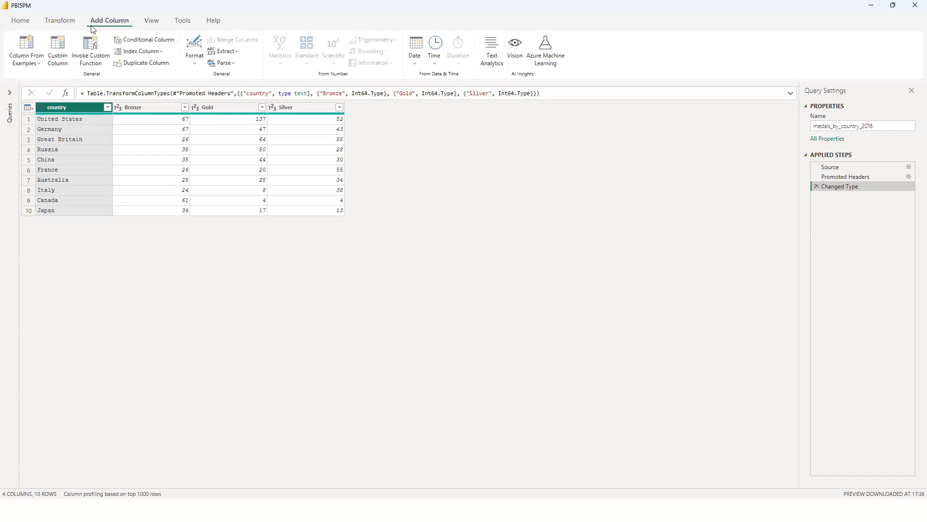
left_click(70, 27)
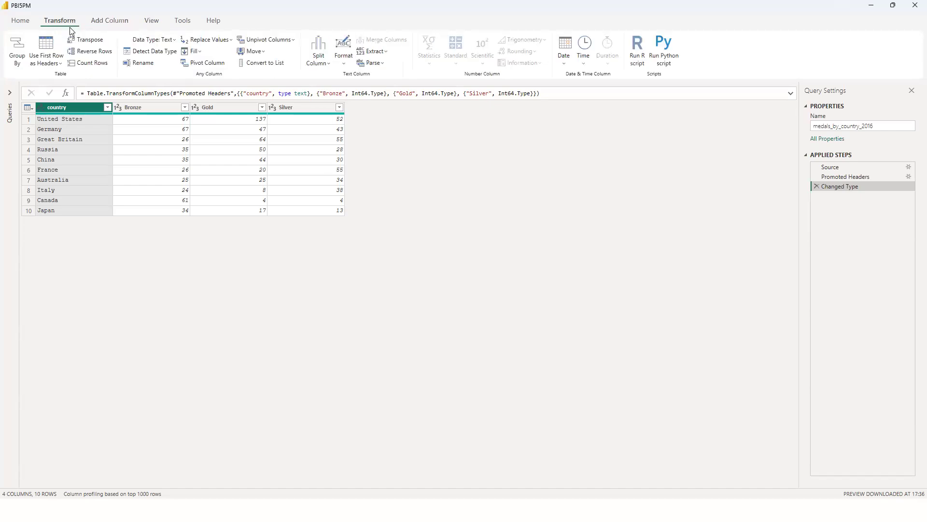
Show the view options and expand the collapsed Queries pane.
left_click(151, 22)
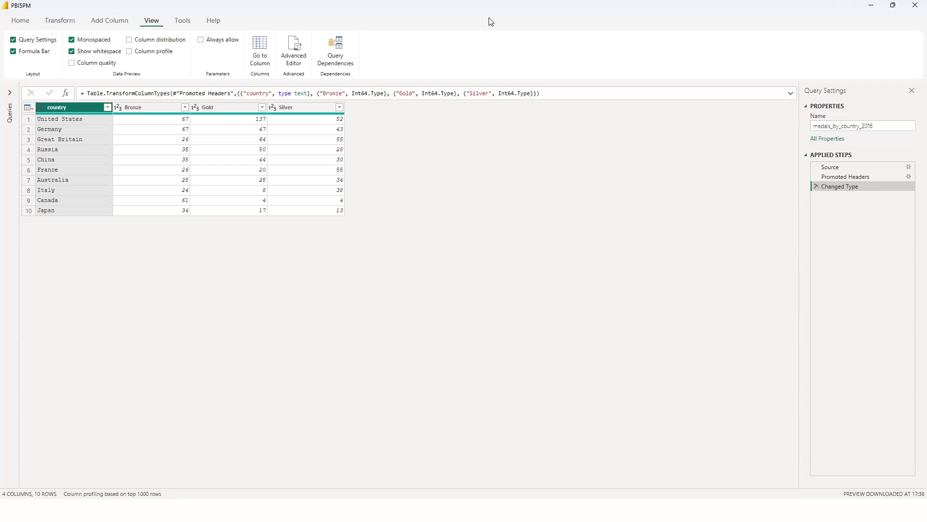
key("alt+Tab")
left_click(9, 93)
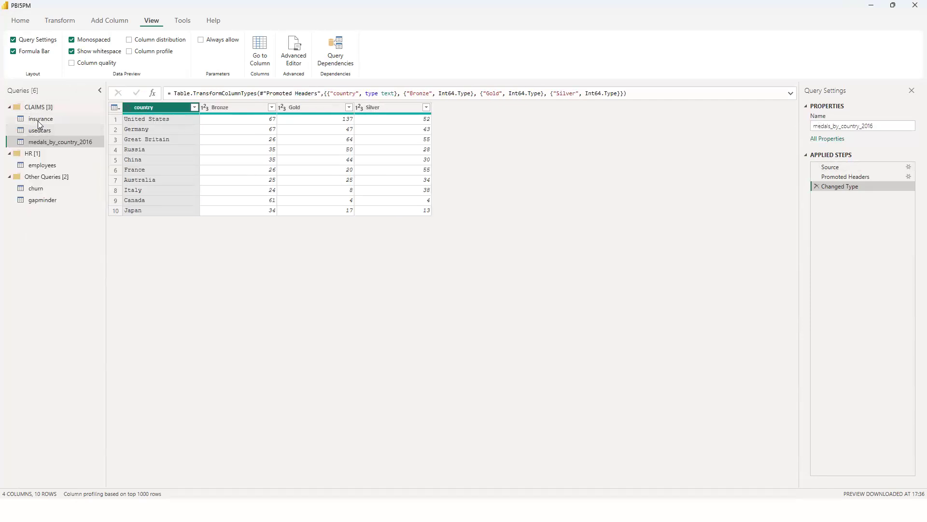
Examine the names and applied steps of the insurance, usedcars, gapminder and employees queries.
left_click(38, 120)
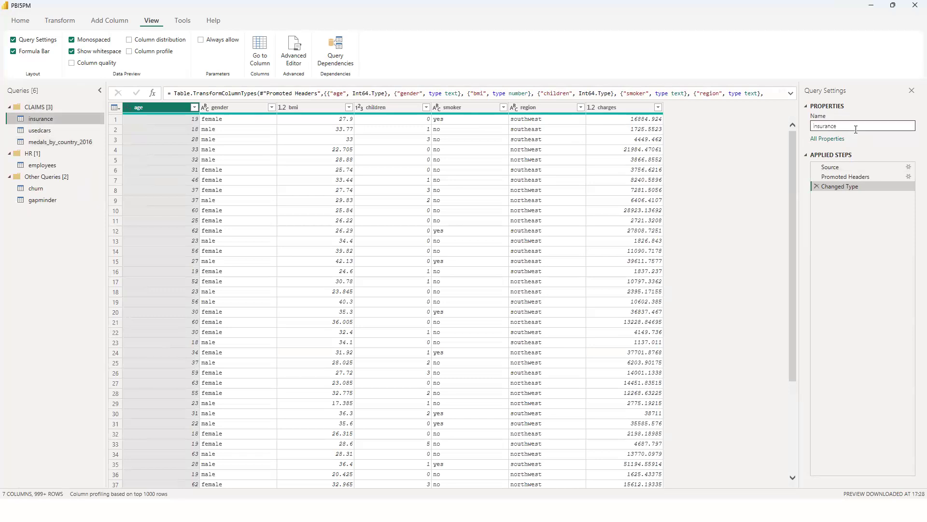
double_click(854, 127)
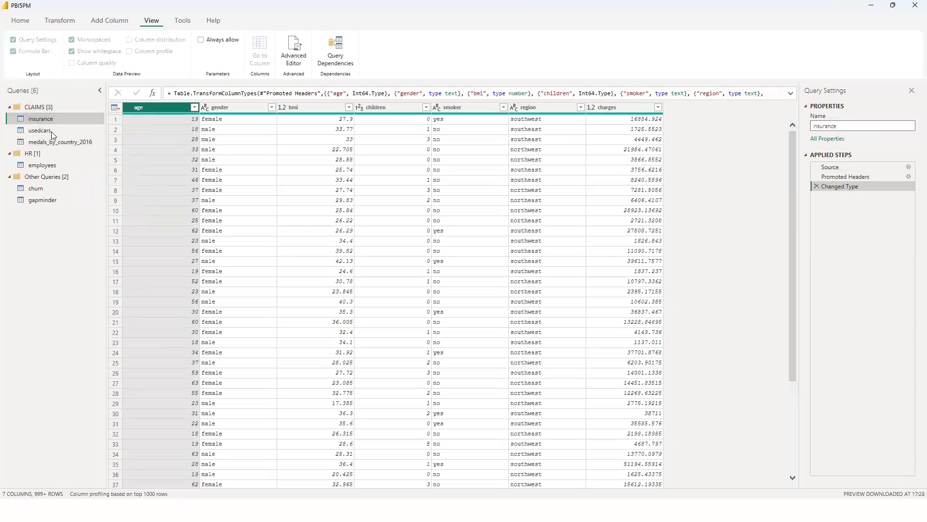
double_click(40, 131)
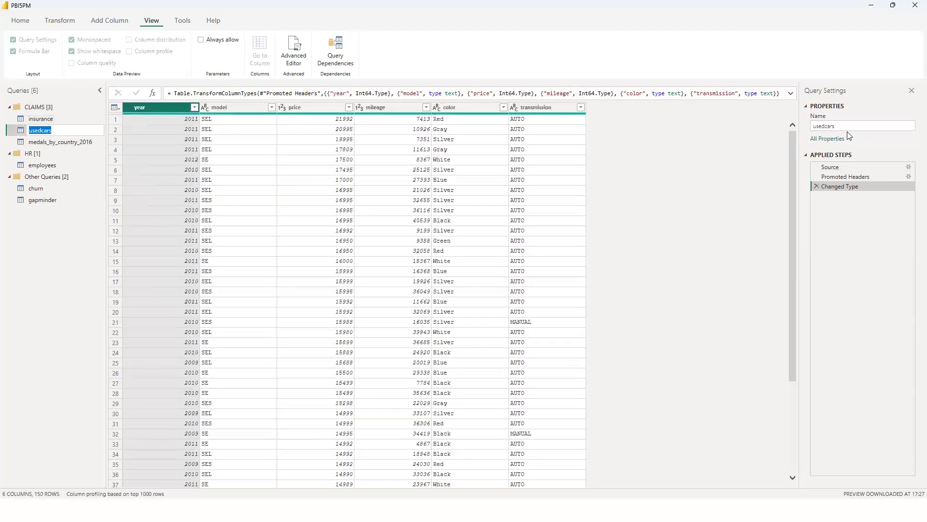
left_click(46, 192)
left_click(36, 189)
left_click(40, 195)
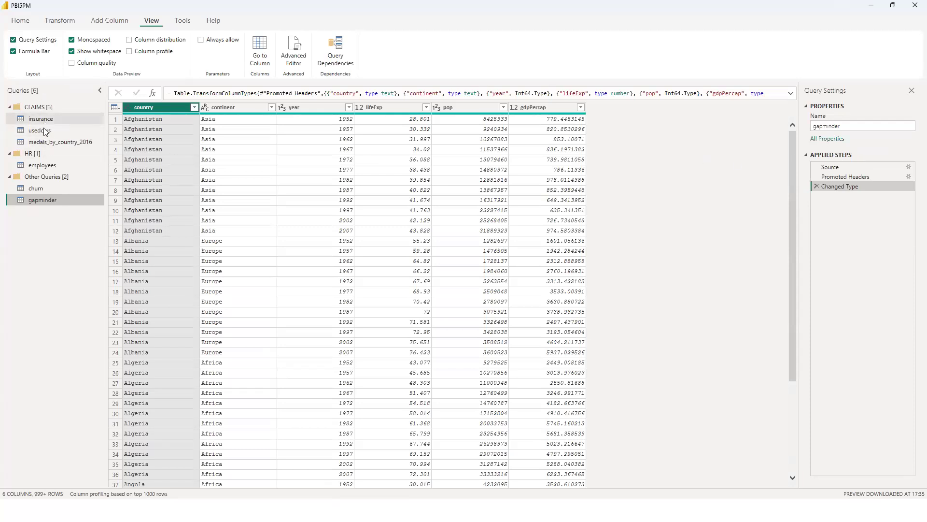
left_click(43, 165)
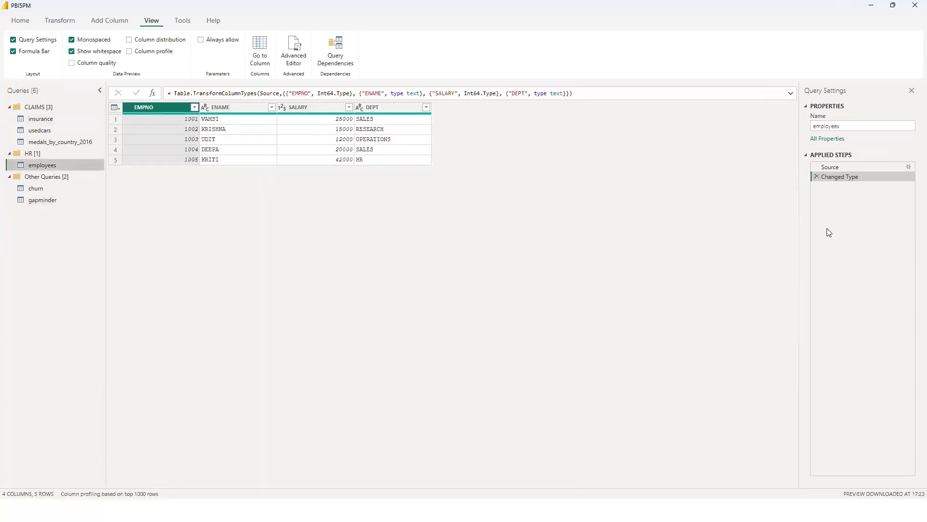
Remove the gender, children, region and charges columns from the insurance query.
left_click(47, 119)
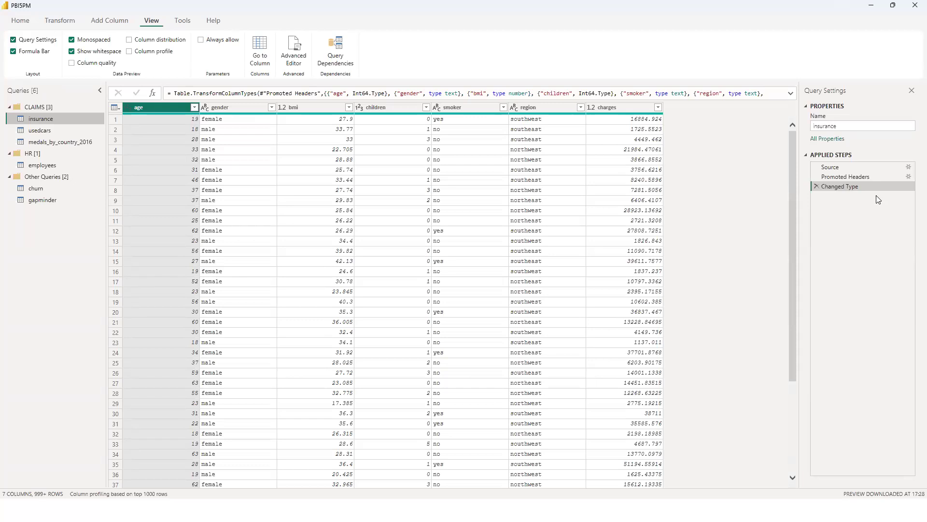
left_click(237, 107)
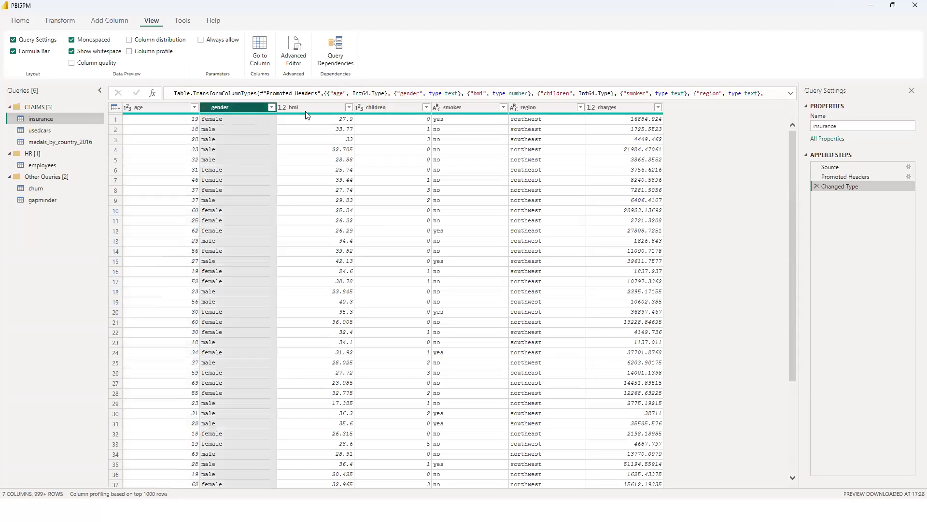
left_click(397, 108, "ctrl")
left_click(555, 112, "ctrl")
left_click(613, 110, "ctrl")
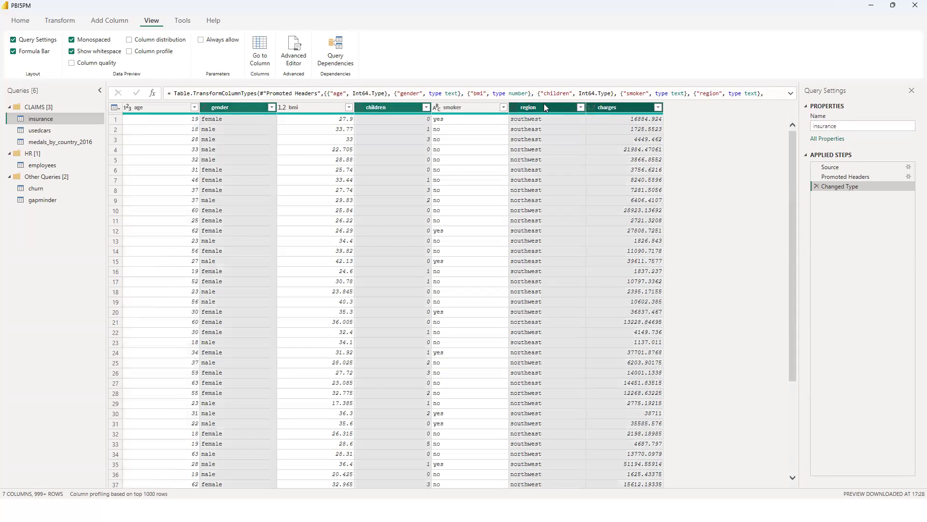
right_click(542, 107)
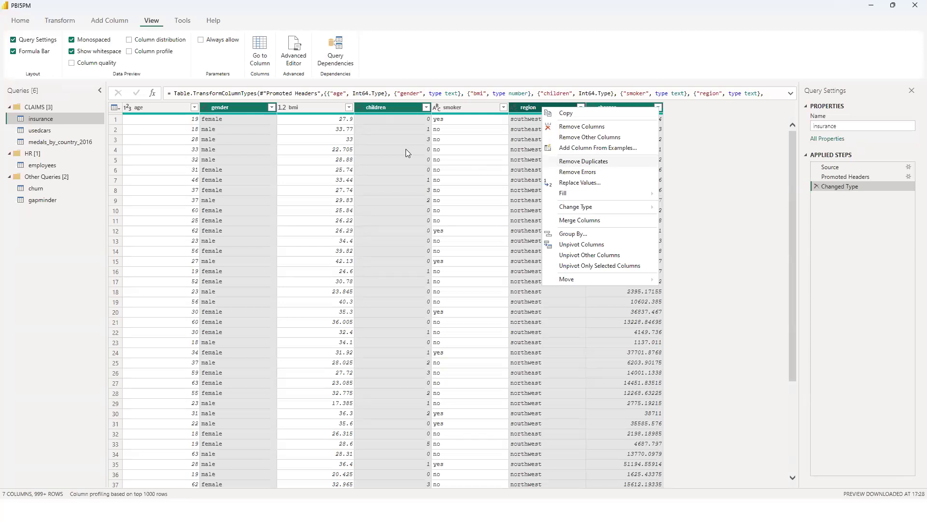
left_click(394, 111)
right_click(394, 108)
left_click(413, 122)
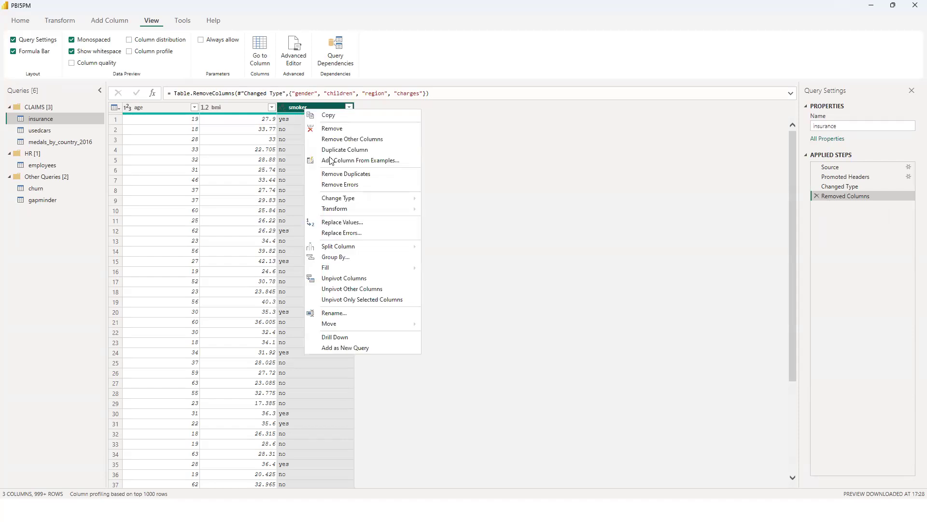
Transform the text in the insurance query's smoker column to UPPERCASE.
mouse_move(356, 211)
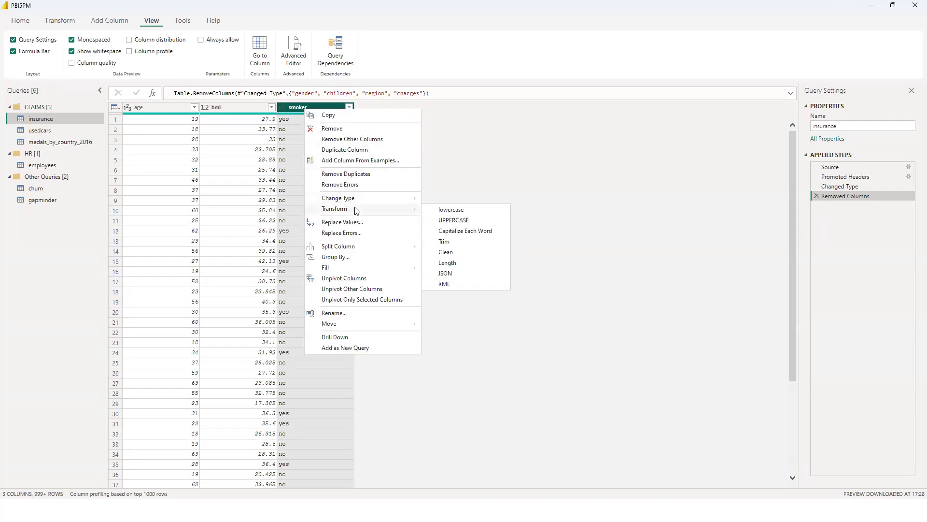
left_click(441, 220)
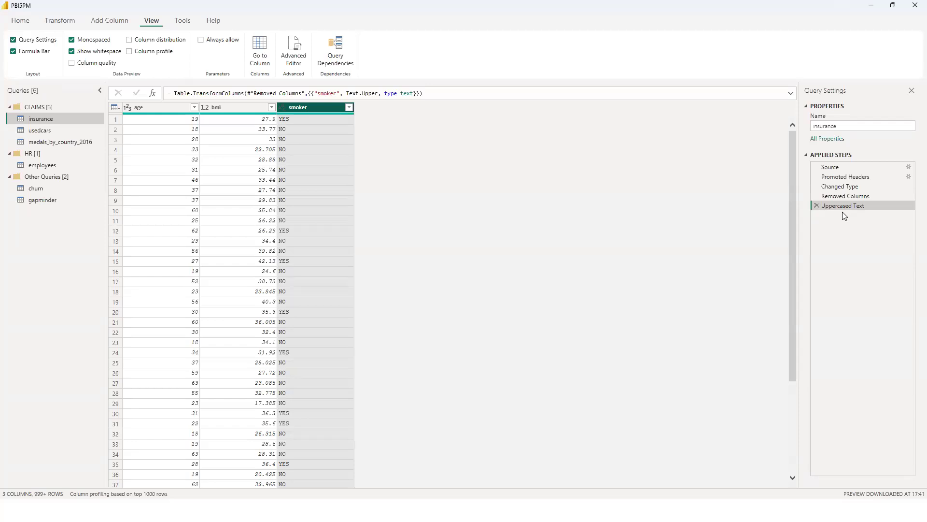
Examine the insurance data at the Changed Type, Removed Columns and Uppercased Text applied steps.
left_click(839, 187)
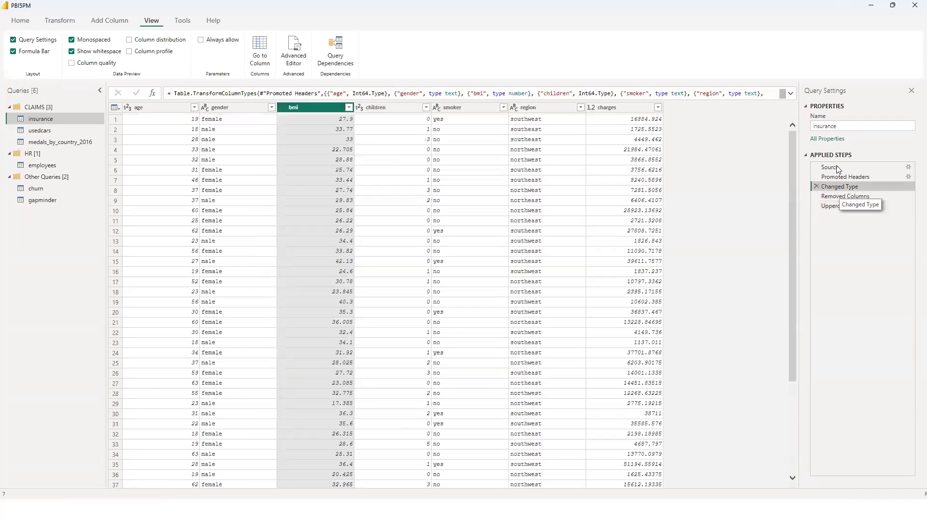
left_click(841, 196)
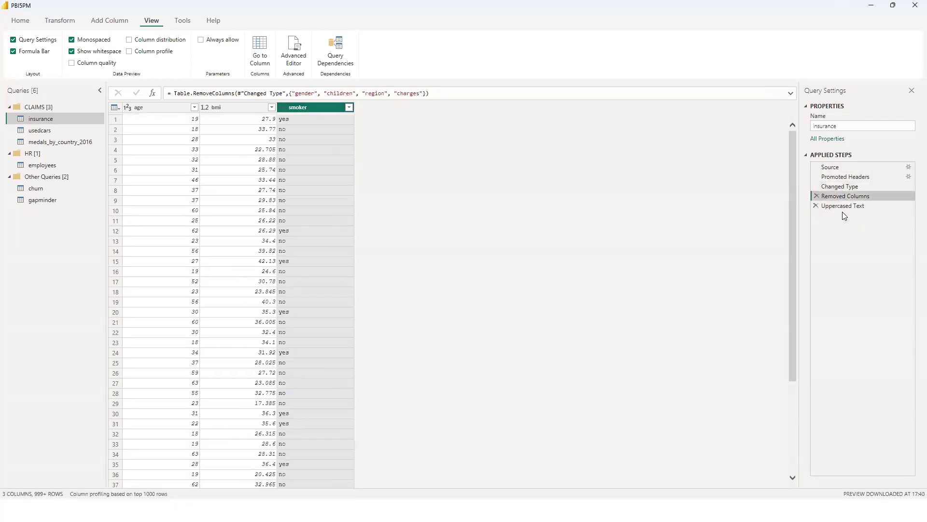
left_click(839, 187)
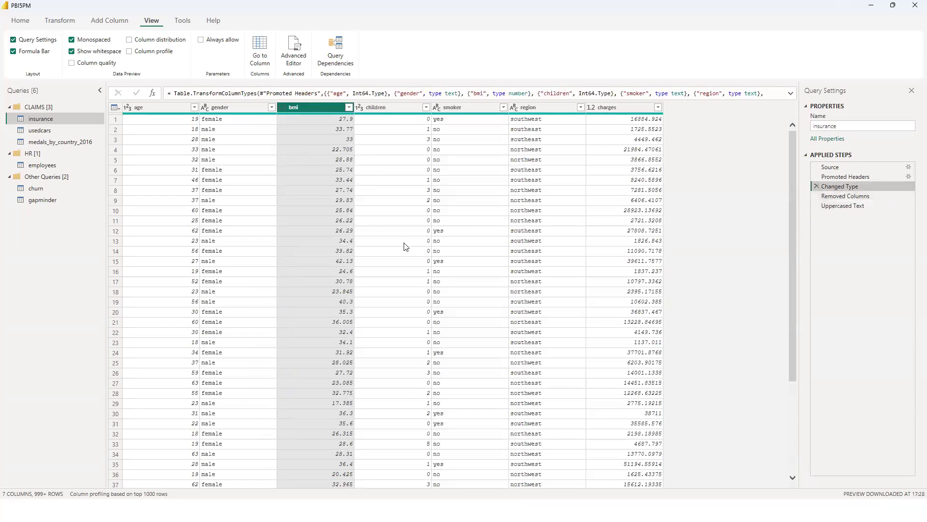
left_click(840, 196)
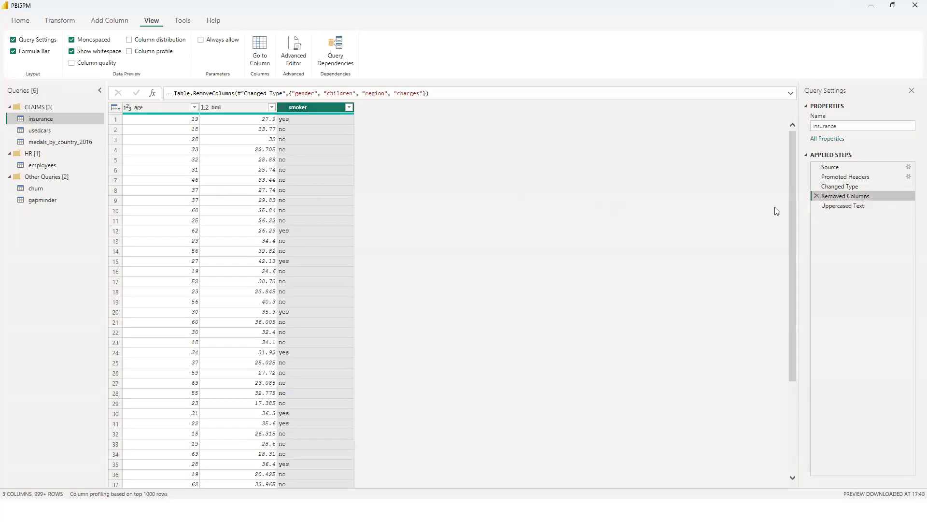
left_click(841, 207)
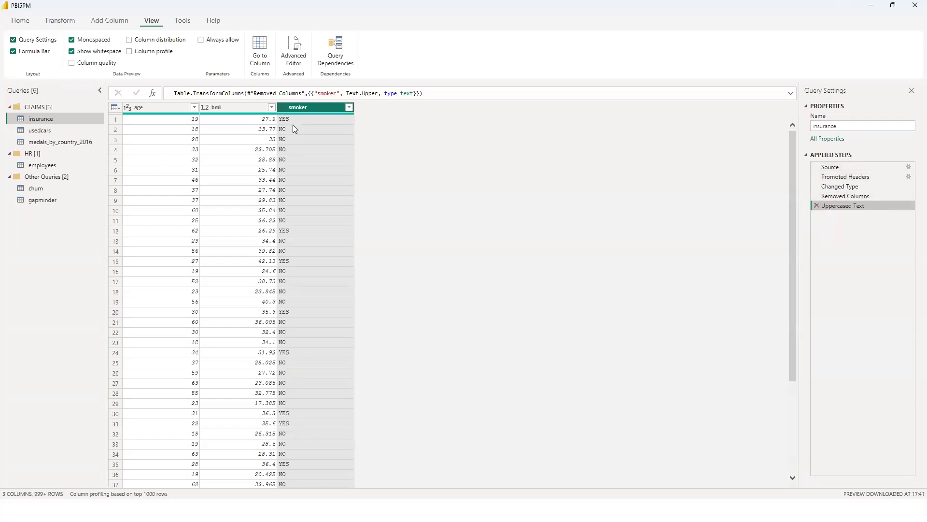
Delete the Uppercased Text and Removed Columns applied steps from the insurance query.
left_click(816, 205)
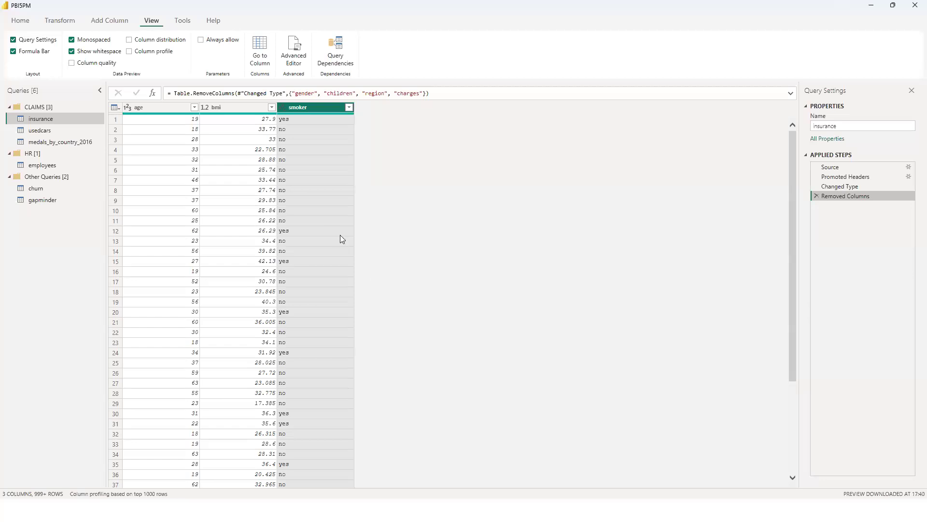
left_click(815, 196)
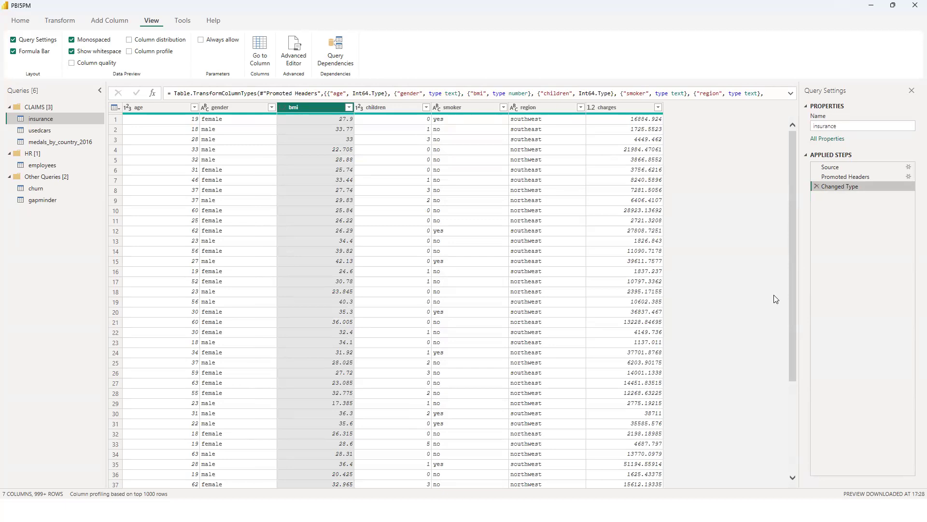
Remove the age, children, smoker, region and charges columns from the insurance query.
left_click(167, 109)
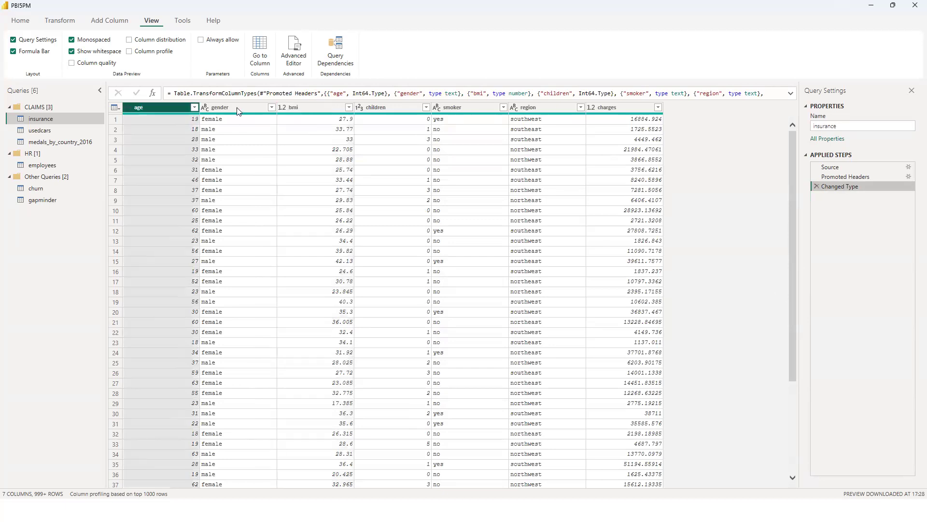
left_click(381, 107, "ctrl")
left_click(461, 109, "ctrl")
left_click(545, 107, "ctrl")
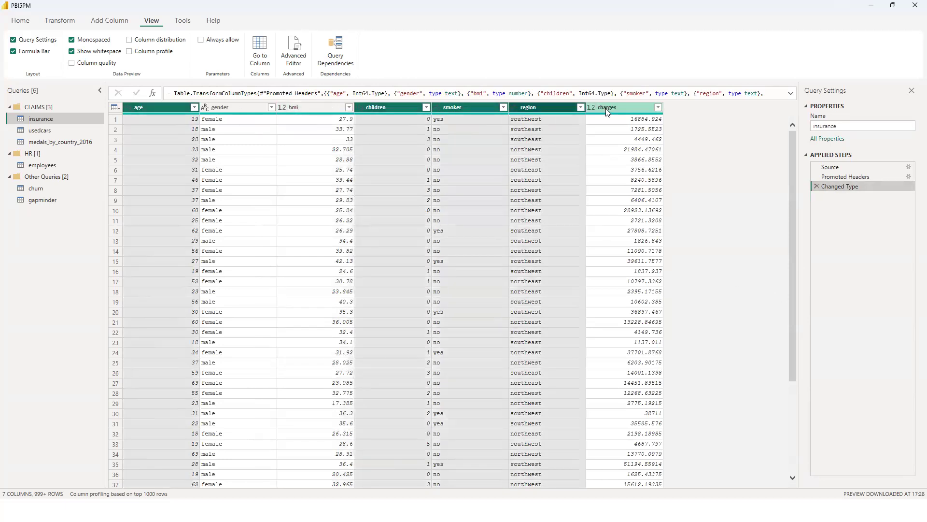
left_click(608, 110, "ctrl")
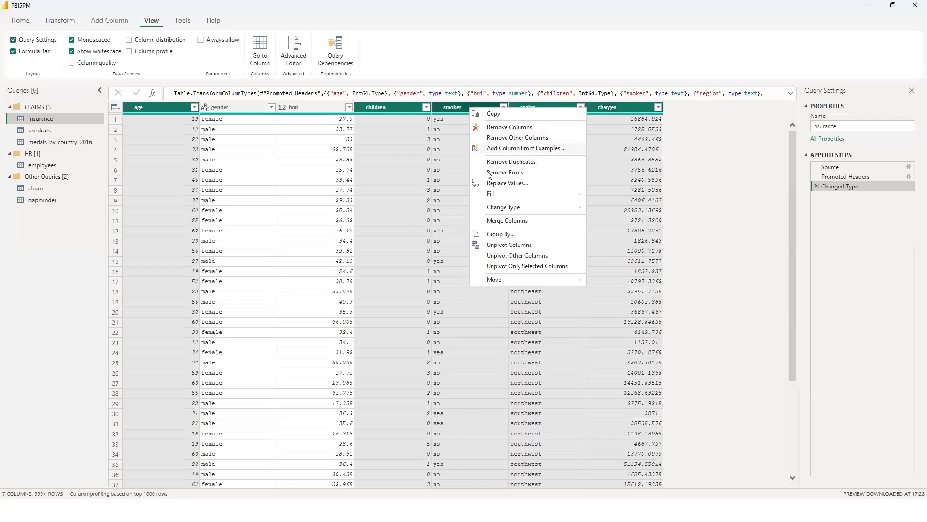
key("Escape")
key("Delete")
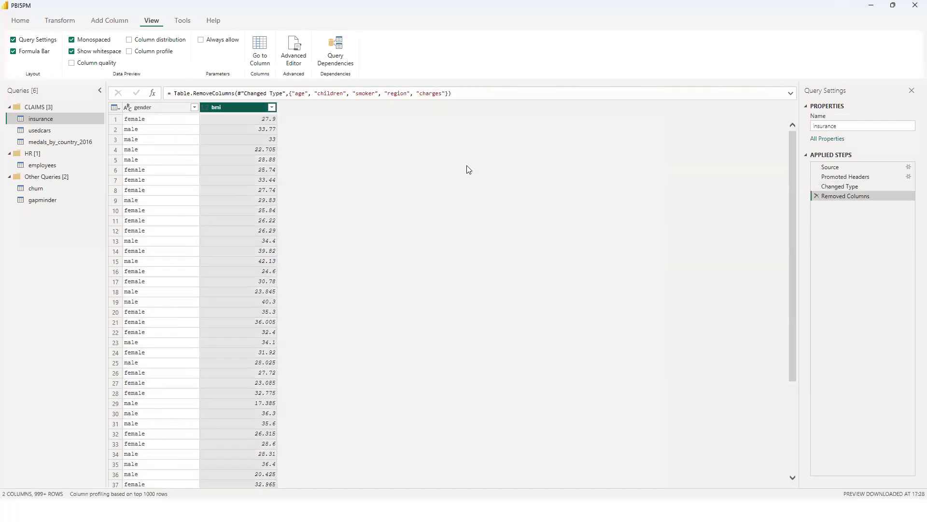
Transform the text in the insurance query's gender column to UPPERCASE.
left_click(161, 110)
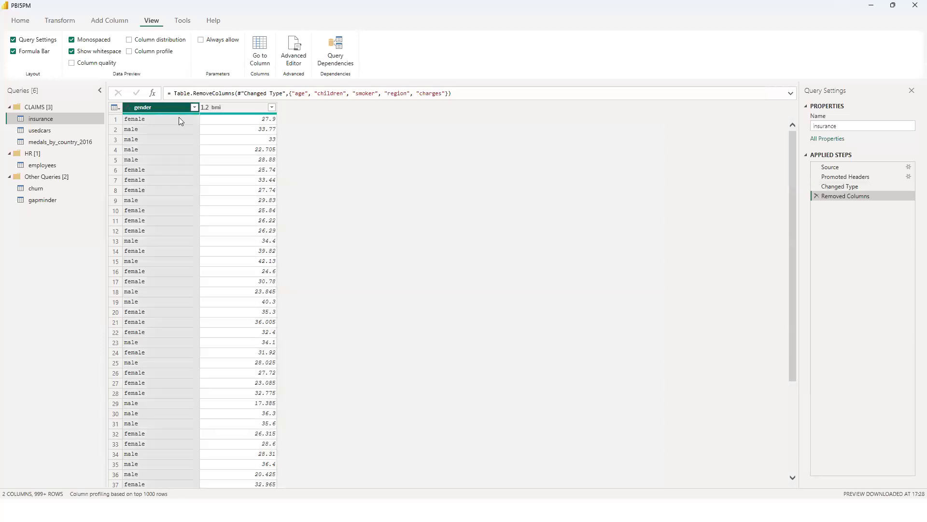
right_click(170, 107)
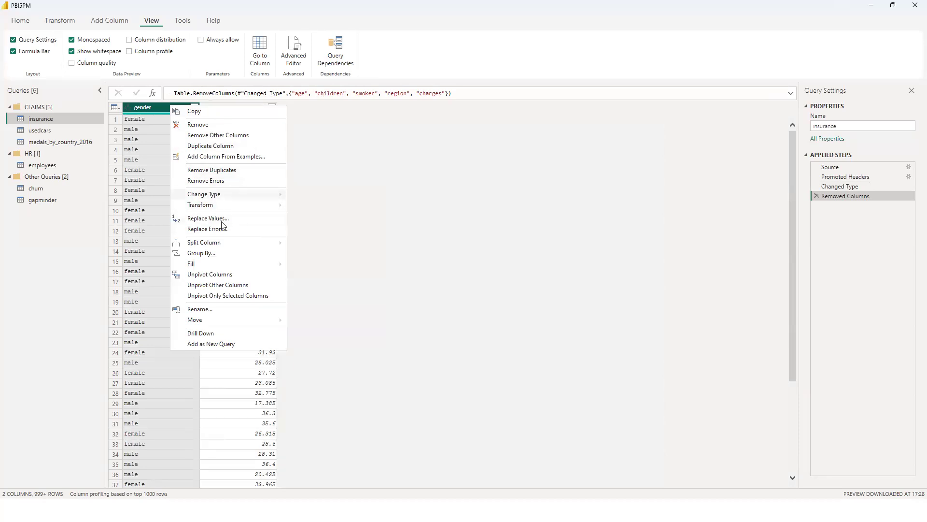
mouse_move(246, 207)
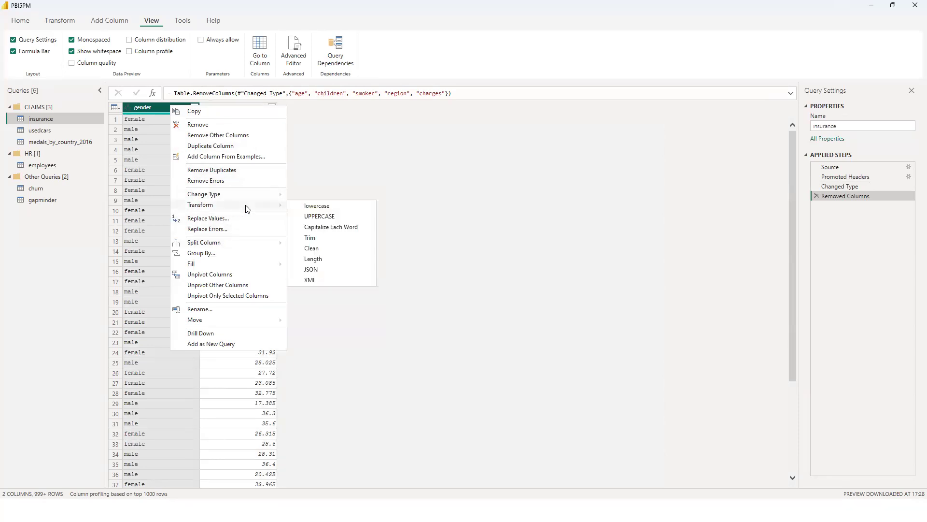
left_click(320, 216)
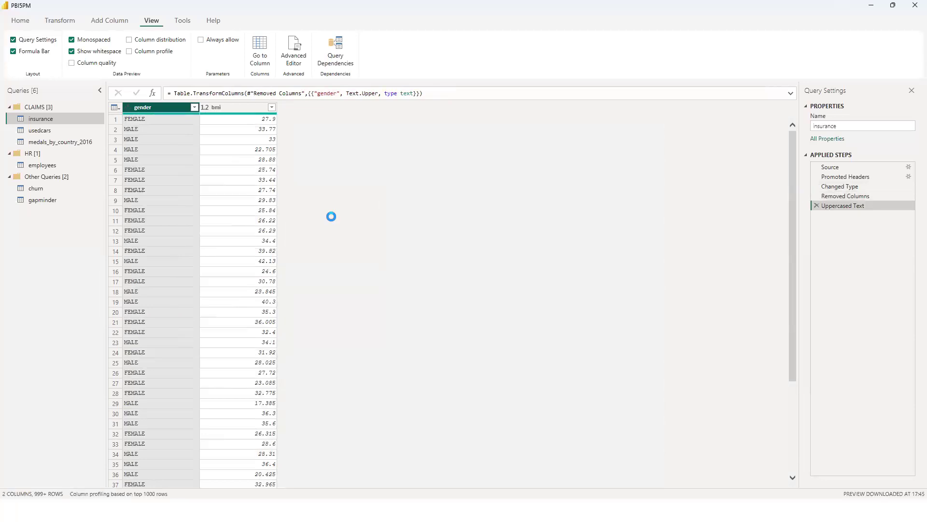
Save the report with its pending query changes applied, and close Power Query Editor, applying the changes.
key("ctrl+s")
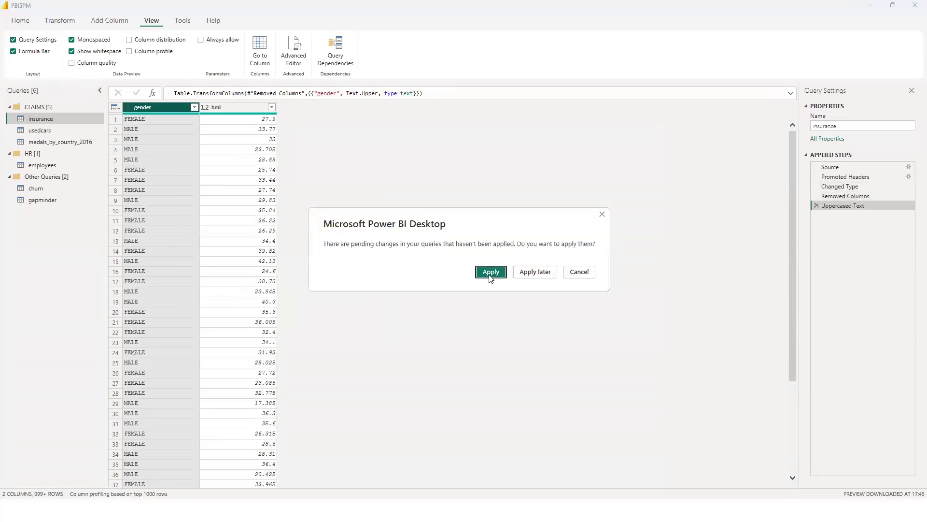
left_click(491, 271)
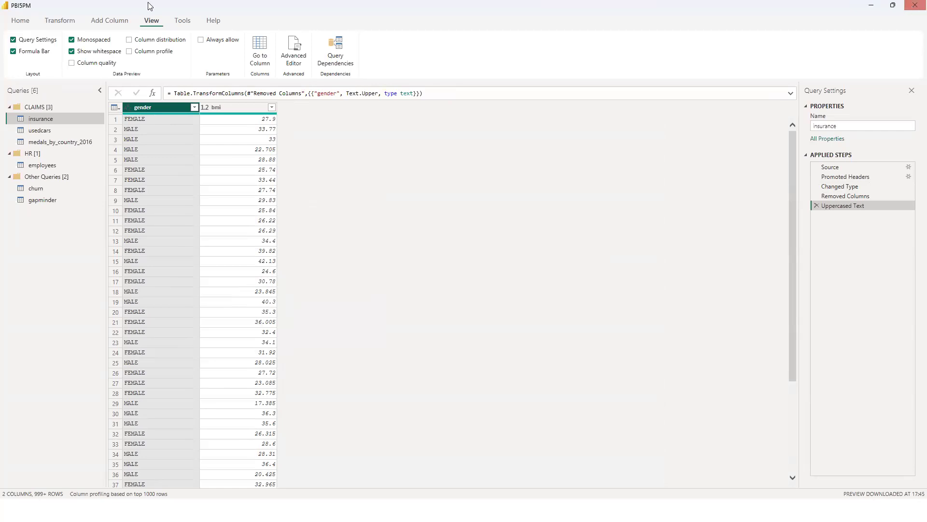
left_click_drag(522, 5, 578, 120)
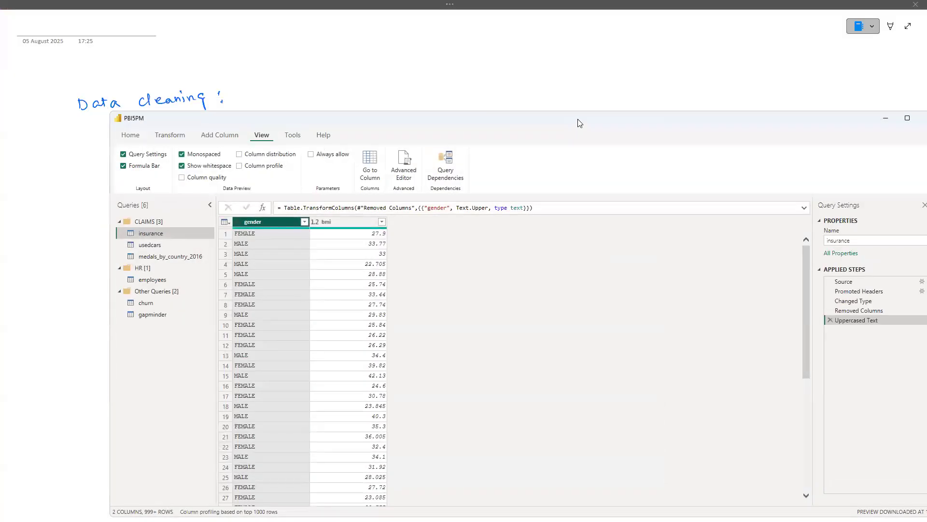
key("alt+Tab")
key("alt+Tab")
key("alt+Tab")
key("alt+Tab")
key("alt+Tab")
key("alt+Tab")
key("alt+Tab")
key("alt+Tab")
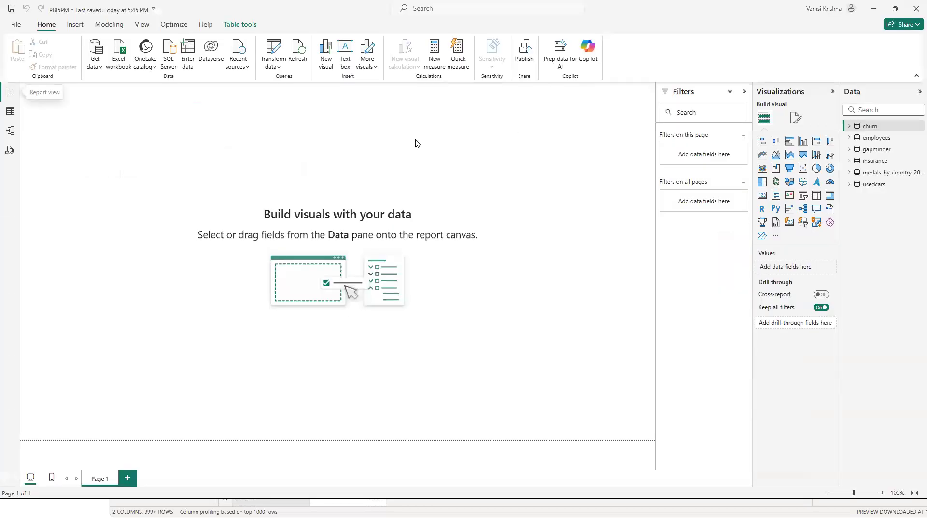
key("alt+Tab")
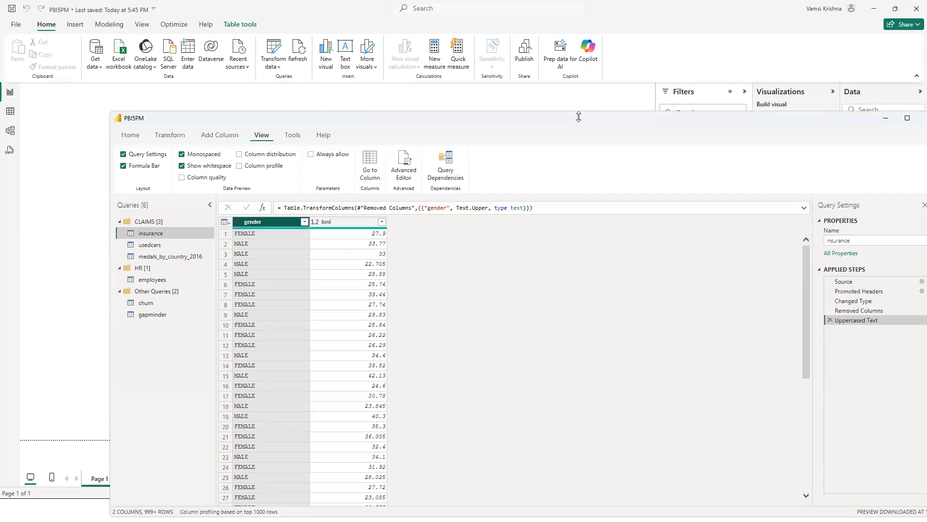
left_click_drag(579, 117, 498, 123)
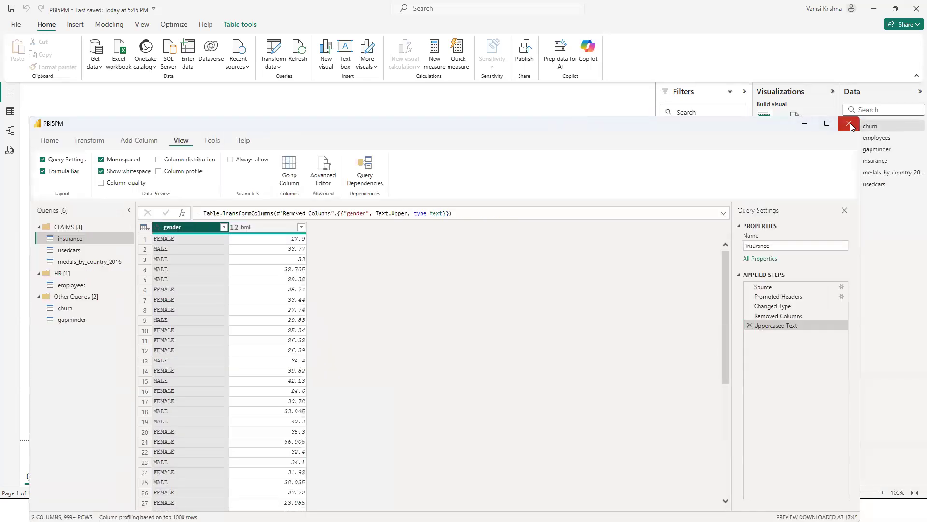
left_click(851, 127)
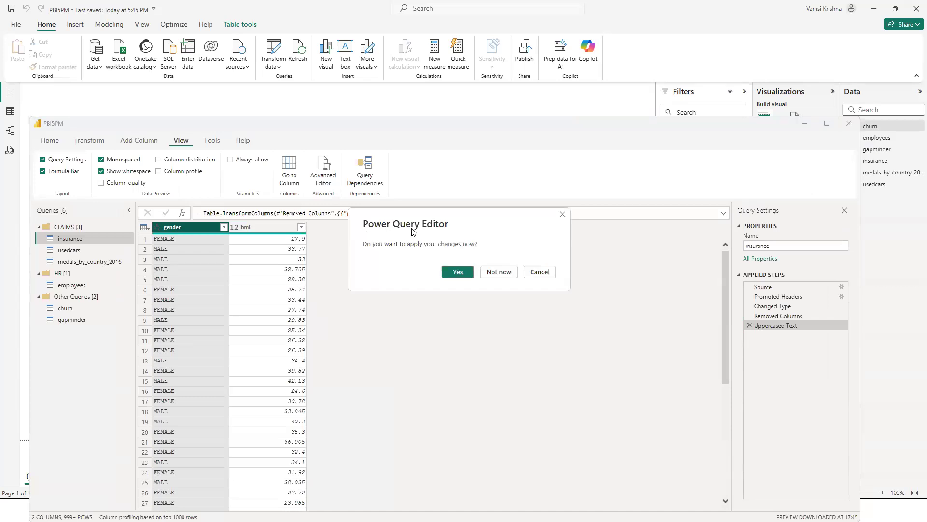
left_click(457, 272)
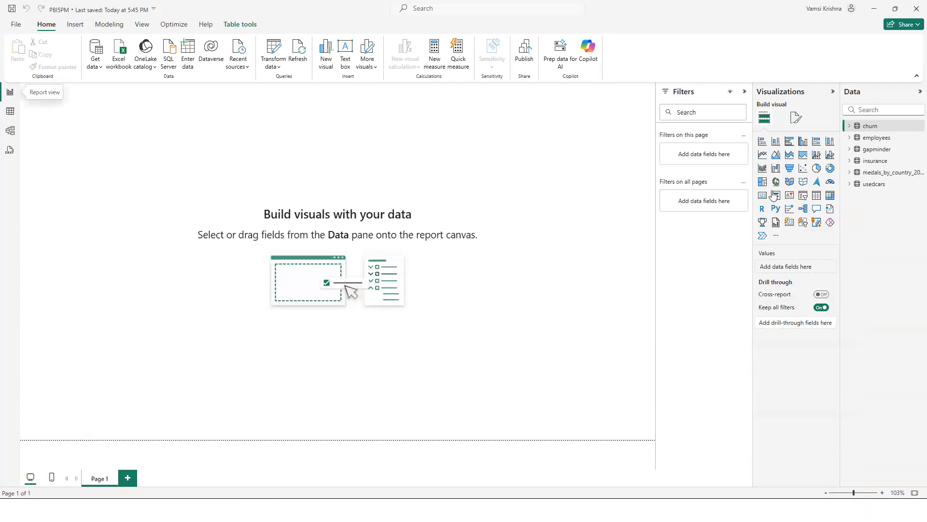
Examine the usedcars and insurance tables in Table view.
left_click(10, 111)
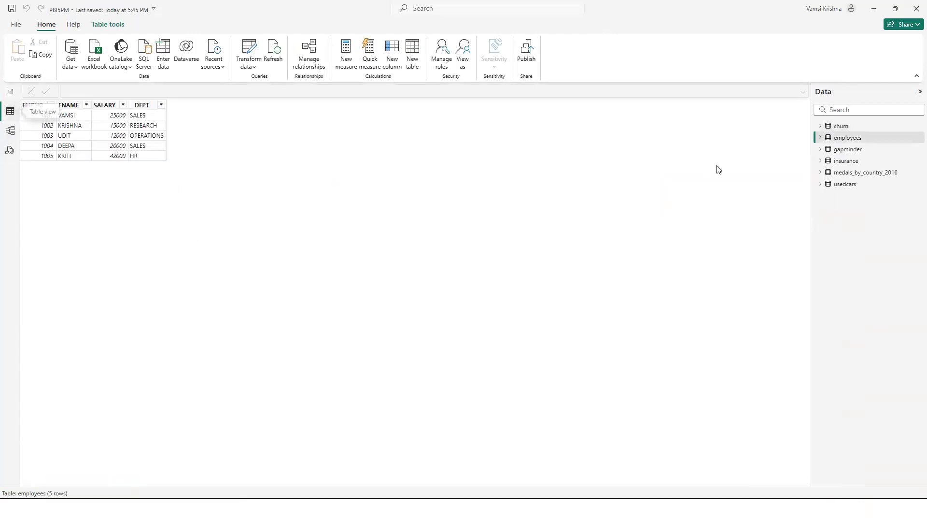
left_click(844, 184)
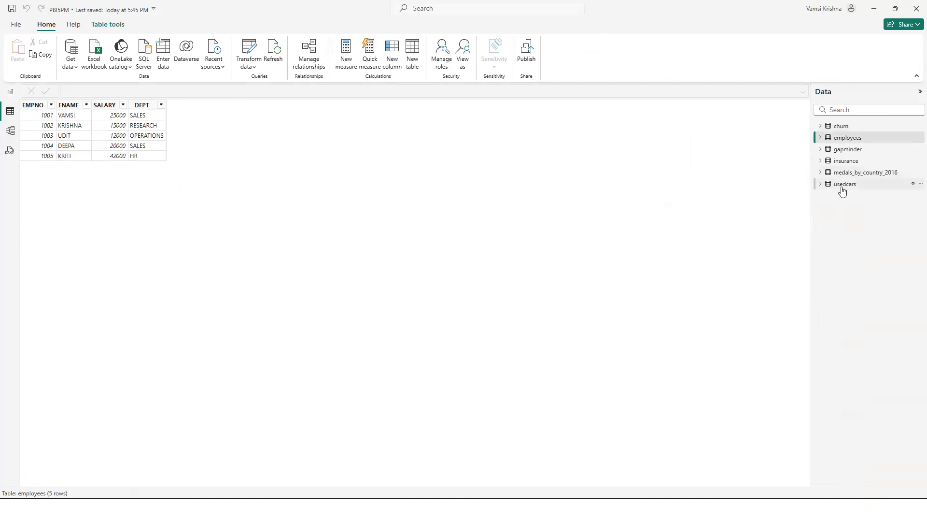
left_click(846, 161)
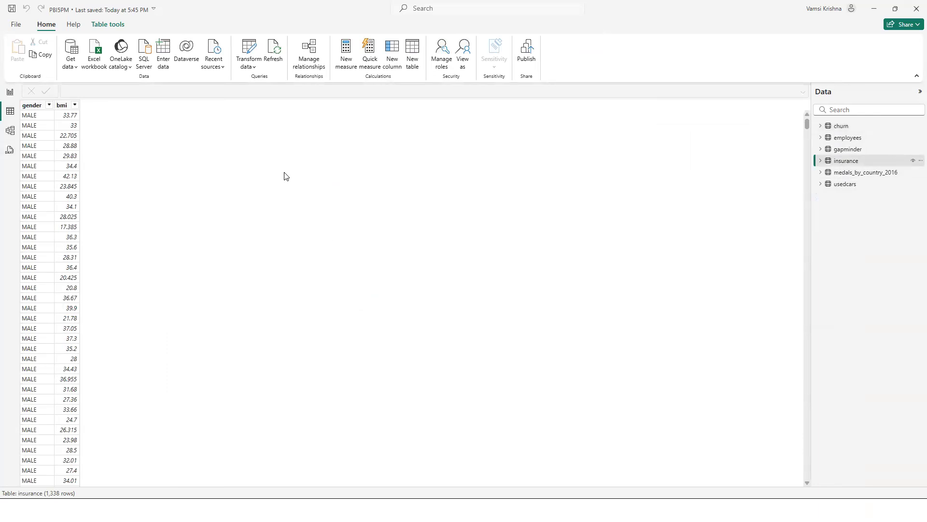
Close and restart Power BI Desktop, and reopen the recent report PBI5PM.pbix.
left_click(916, 11)
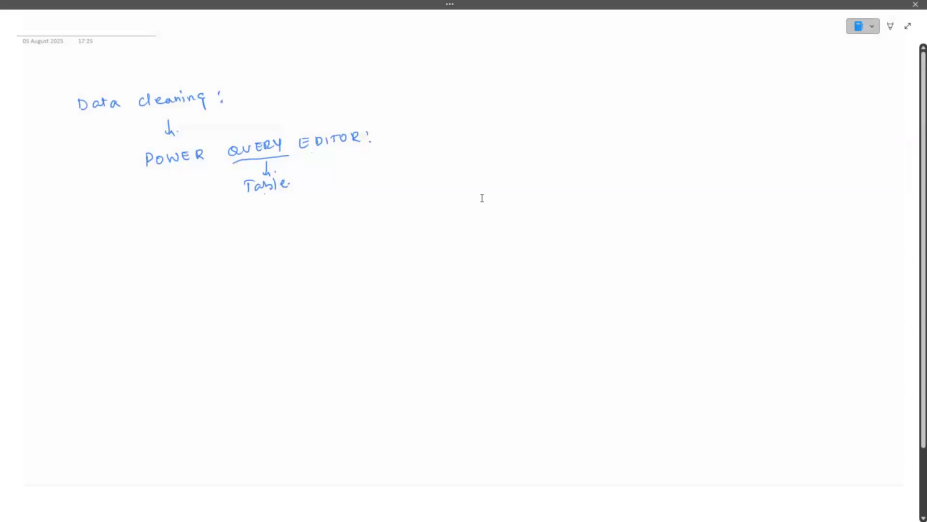
left_click(907, 27)
left_click(869, 5)
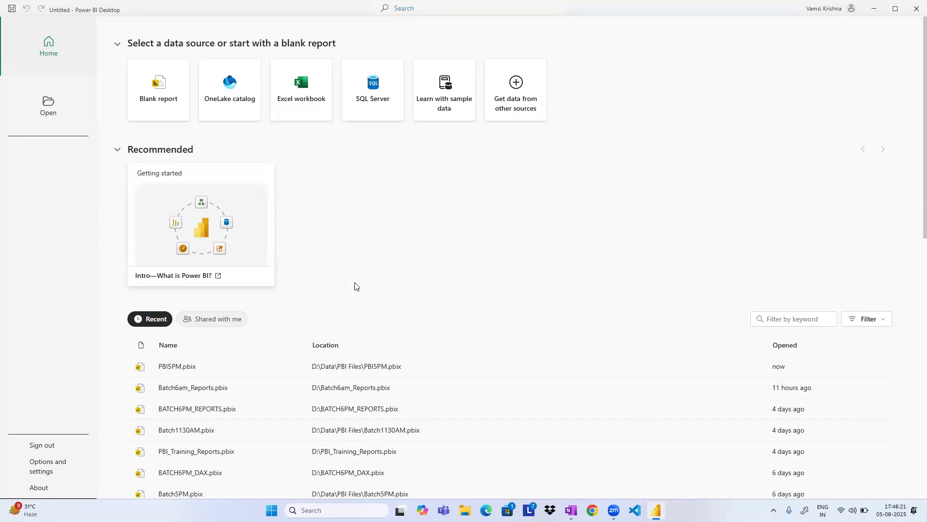
left_click(184, 367)
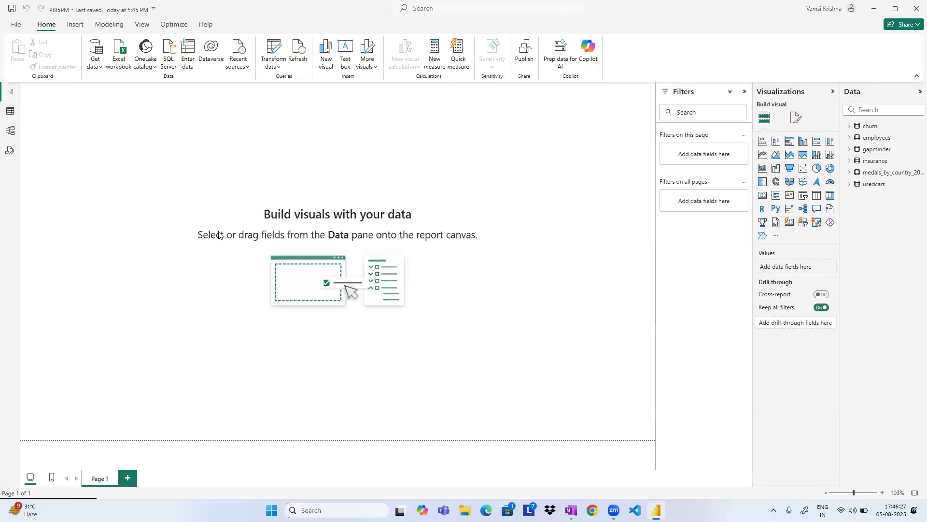
Reopen Power Query Editor and delete the insurance query's Uppercased Text and Removed Columns applied steps.
left_click(270, 52)
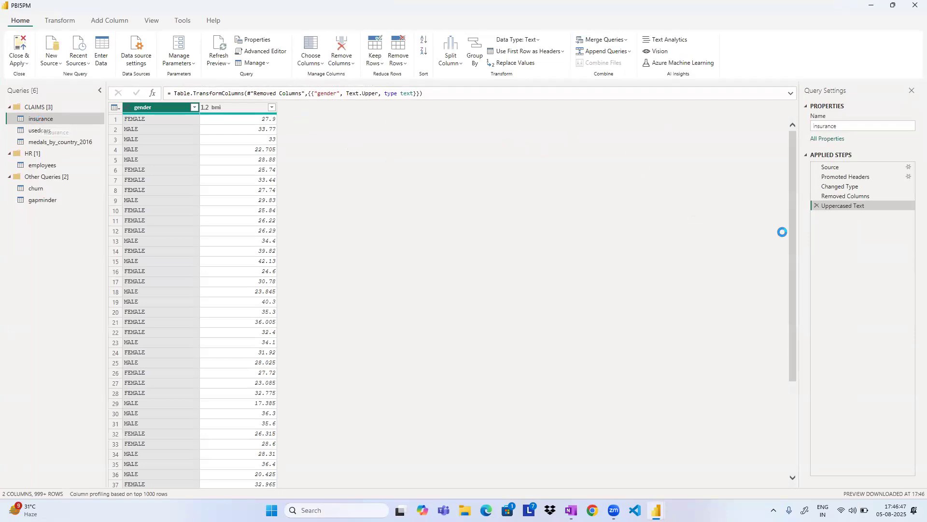
left_click(816, 206)
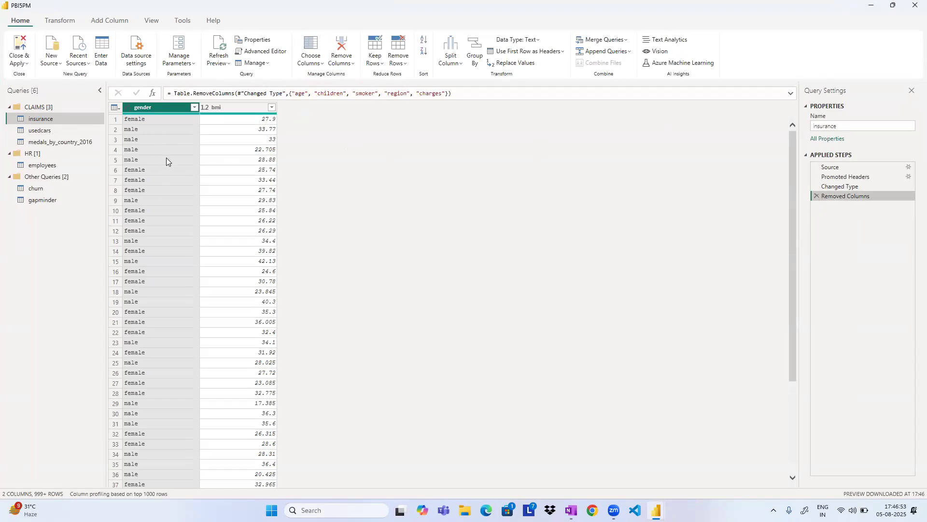
left_click(817, 196)
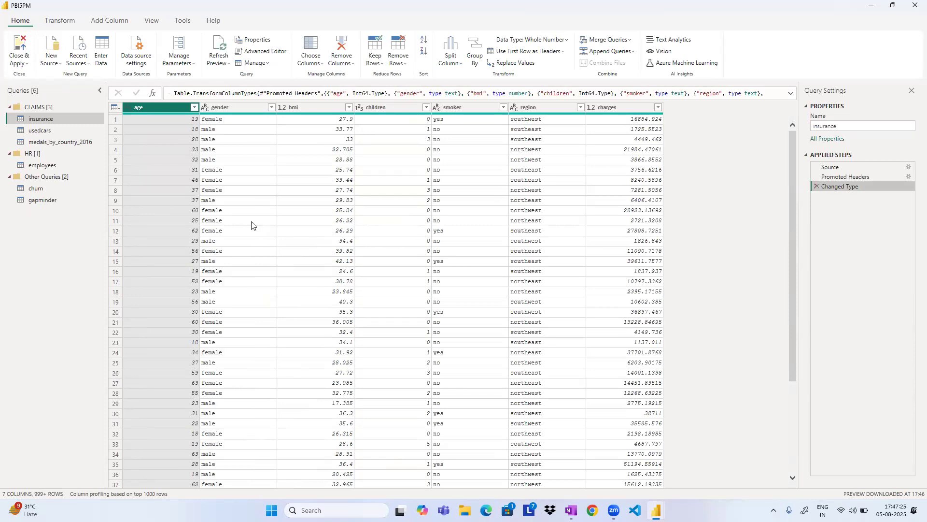
Convert the insurance query's region column text to uppercase.
left_click(549, 107)
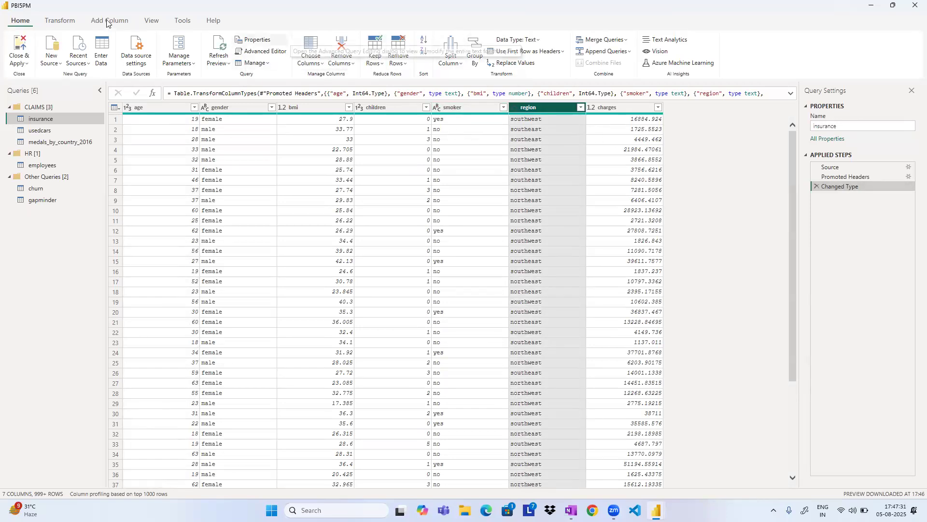
left_click(64, 23)
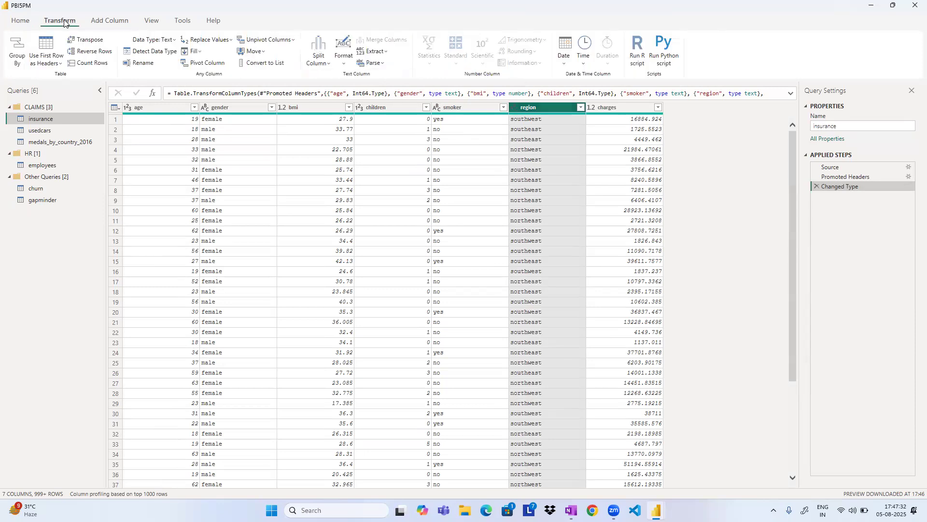
left_click(343, 63)
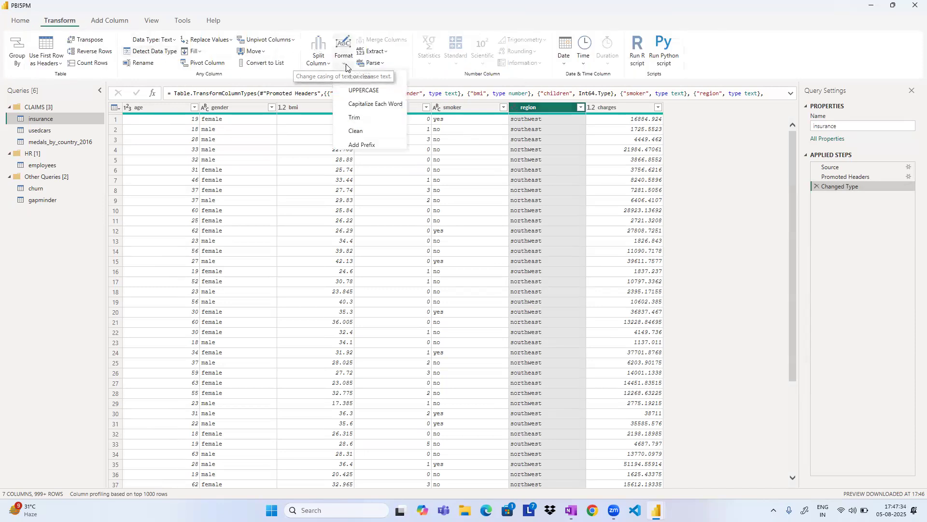
left_click(359, 90)
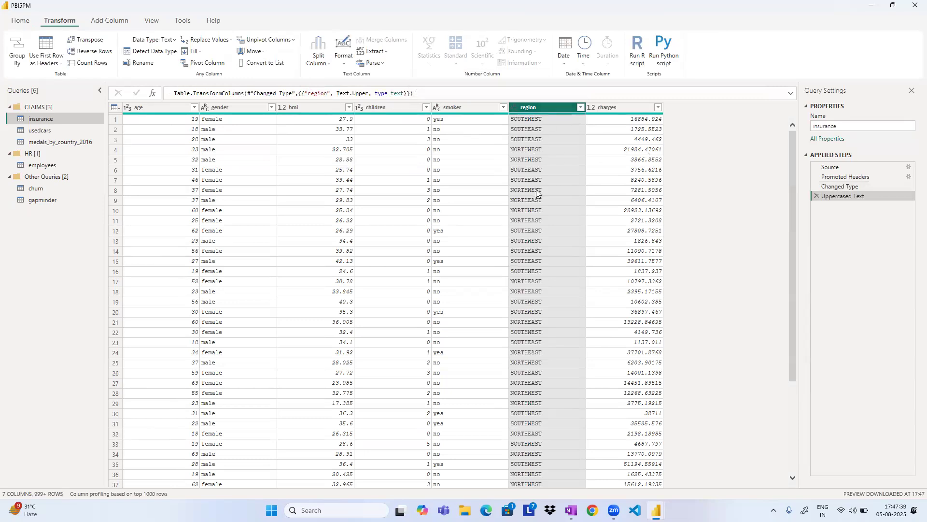
Capitalize each word in the insurance query's gender column.
left_click(212, 107)
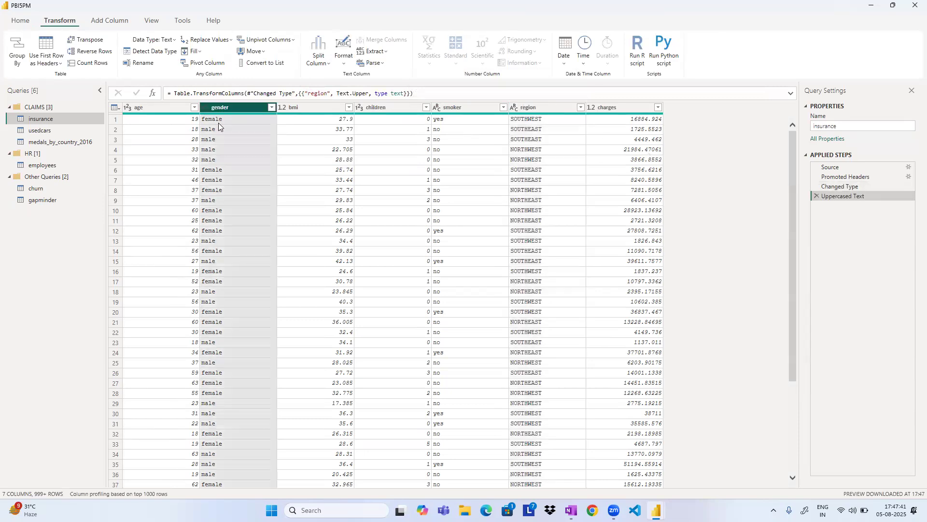
left_click(343, 51)
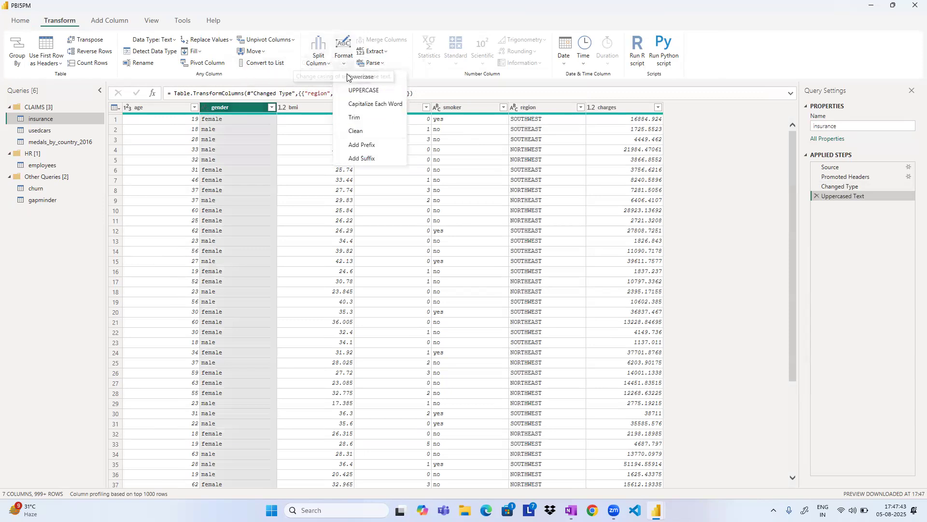
left_click(375, 104)
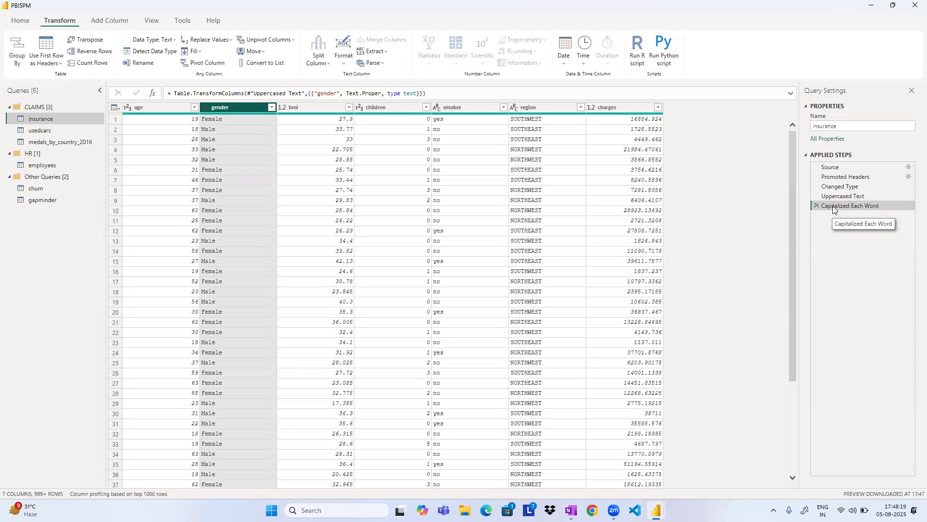
Rename the Capitalized Each Word applied step as "Gender Transformed to Title Case".
right_click(833, 207)
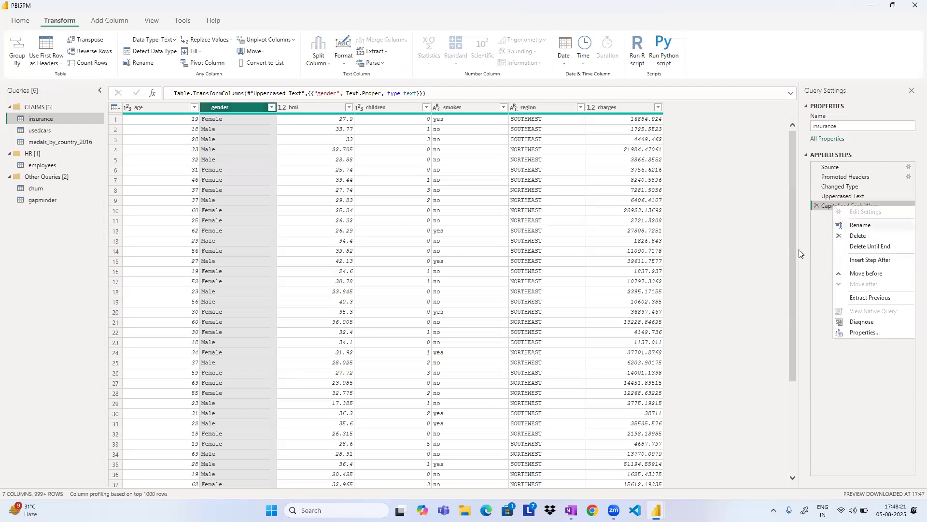
left_click(828, 206)
right_click(830, 206)
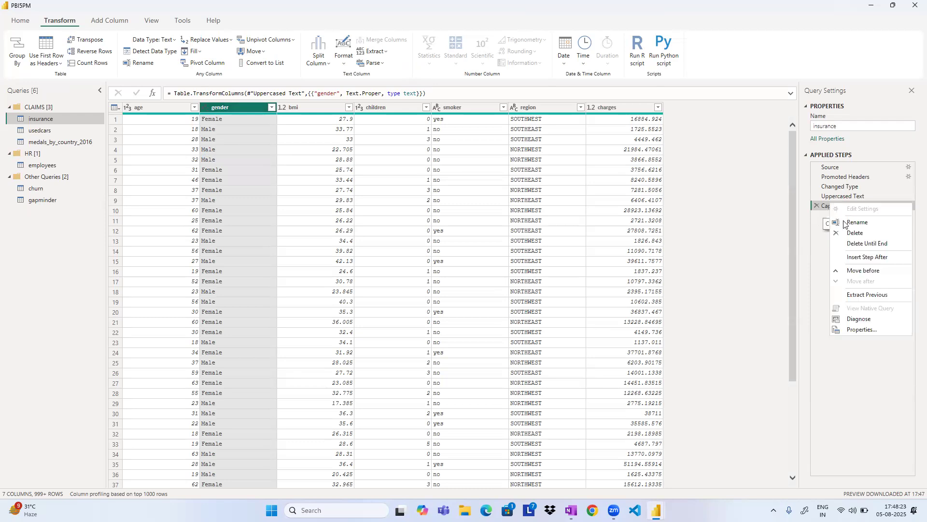
left_click(845, 226)
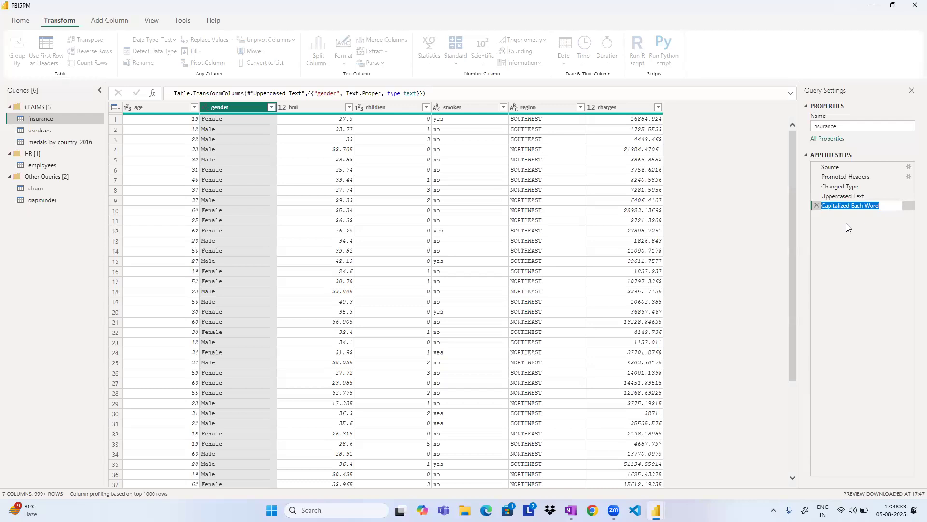
key("Return")
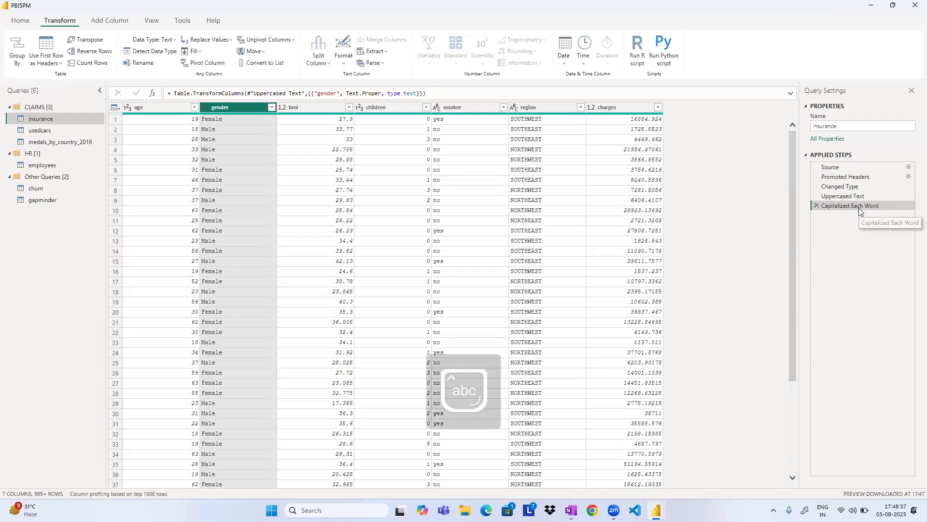
right_click(854, 206)
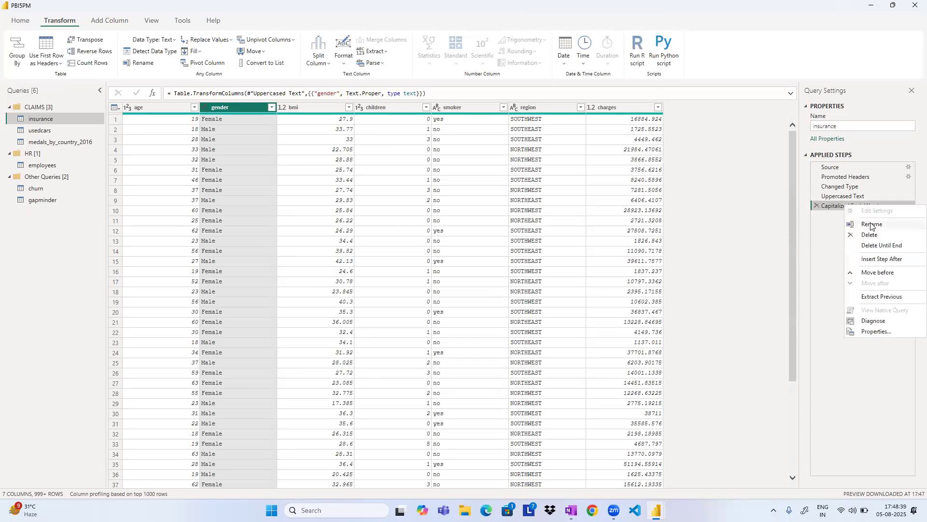
left_click(869, 224)
type("Gender Transformed to Titl")
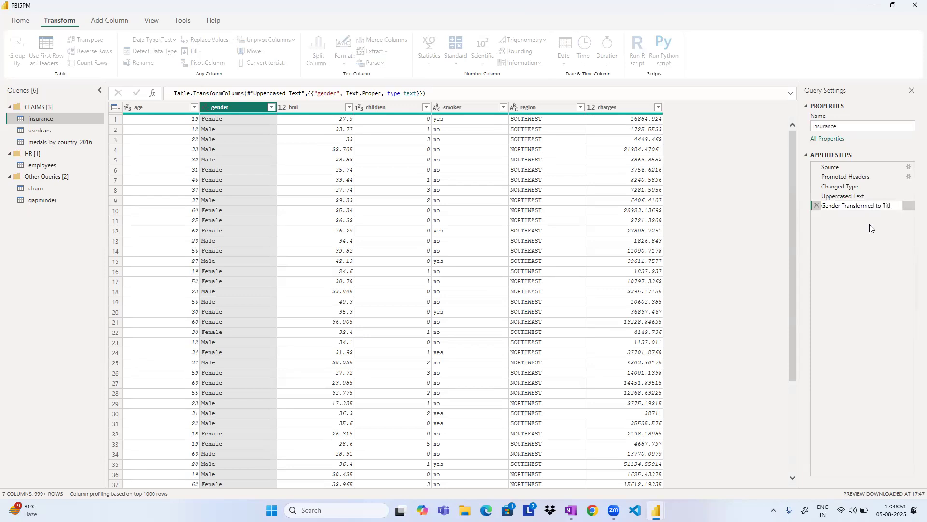
type("Case")
key("Return")
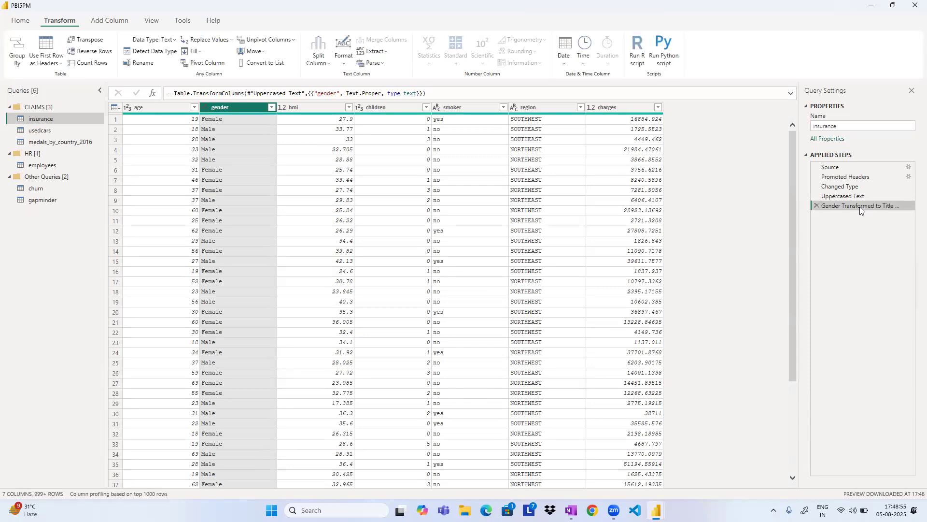
Rename the Uppercased Text applied step as "Region Column converted to upper case".
left_click(840, 196)
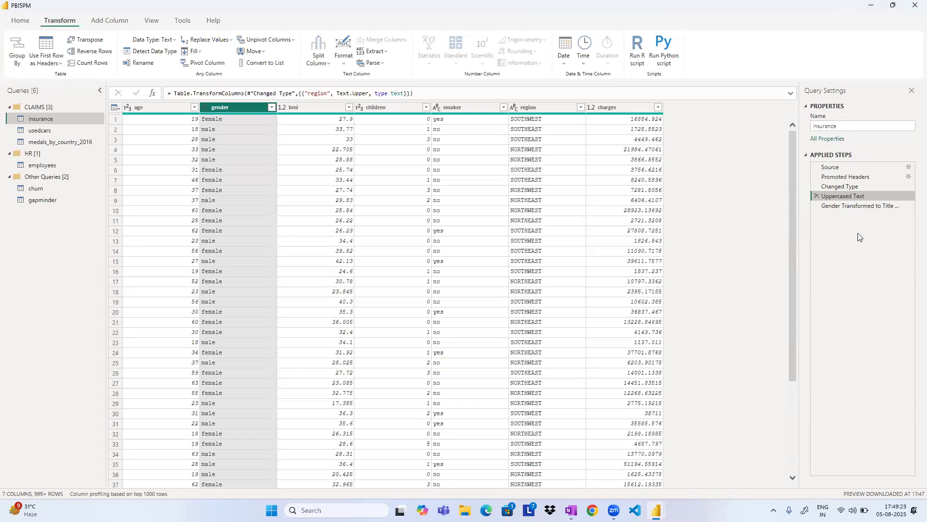
right_click(845, 195)
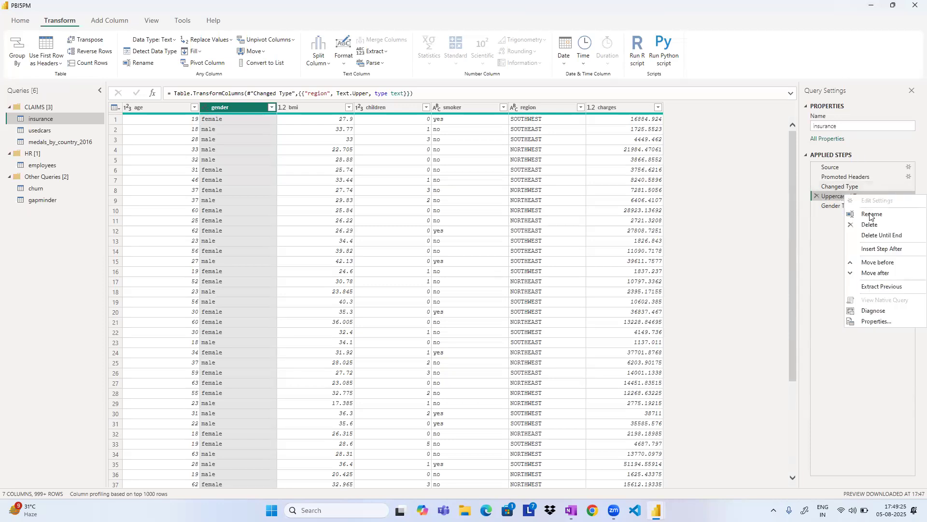
left_click(871, 214)
left_click(869, 196)
left_click_drag(869, 197, 819, 193)
type("Region Column ")
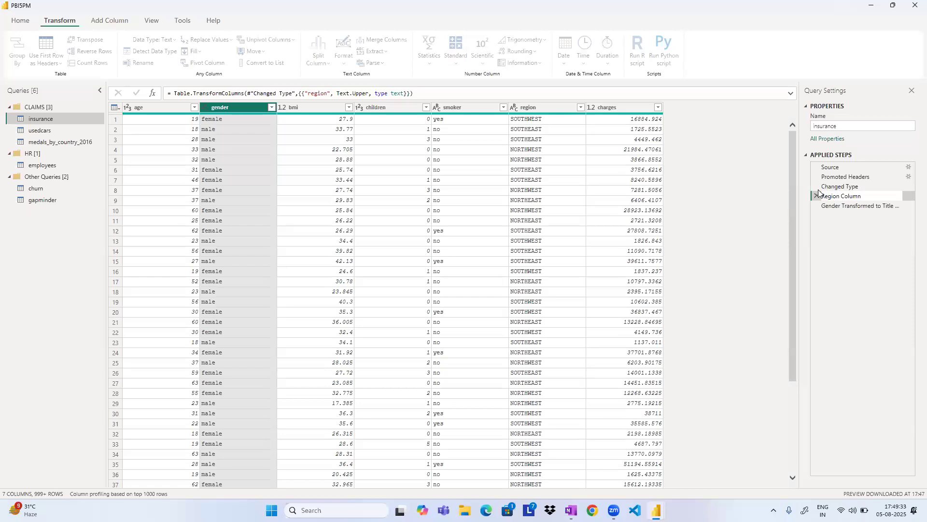
type("upda")
key("BackSpace")
key("BackSpace")
key("BackSpace")
type("com")
key("BackSpace")
type("nverted to upper case")
key("Return")
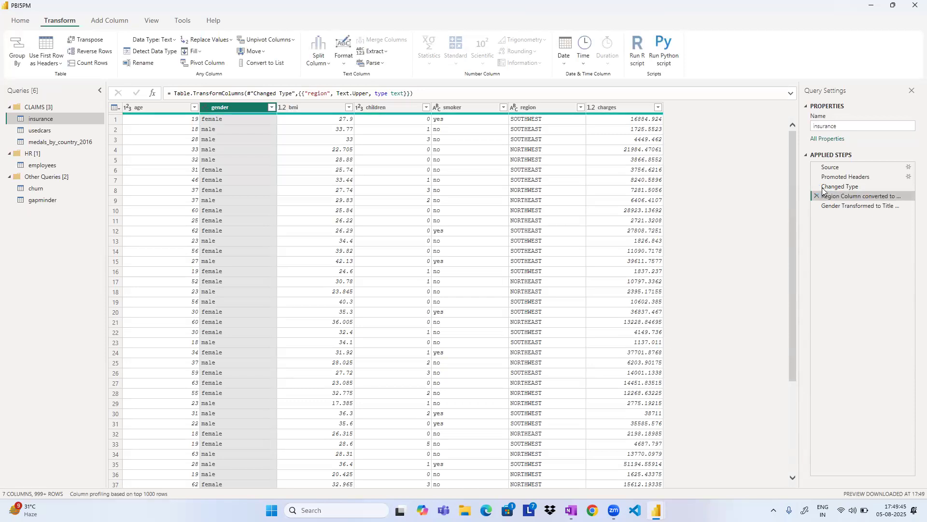
Widen the Query Settings area until the full names of both renamed applied steps fit.
left_click(865, 206)
left_click(862, 196)
left_click_drag(801, 183, 735, 184)
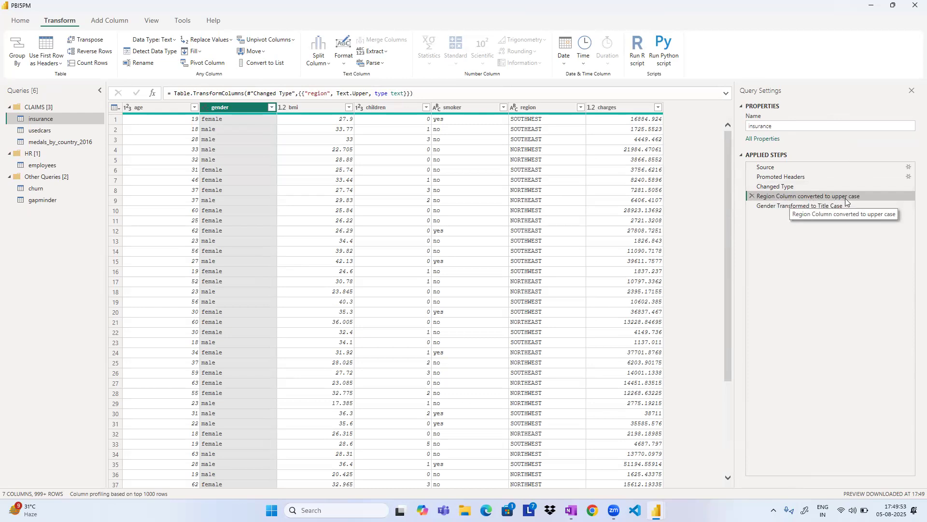
Delete the renamed gender title-case and region upper-case applied steps from the insurance query.
left_click(796, 208)
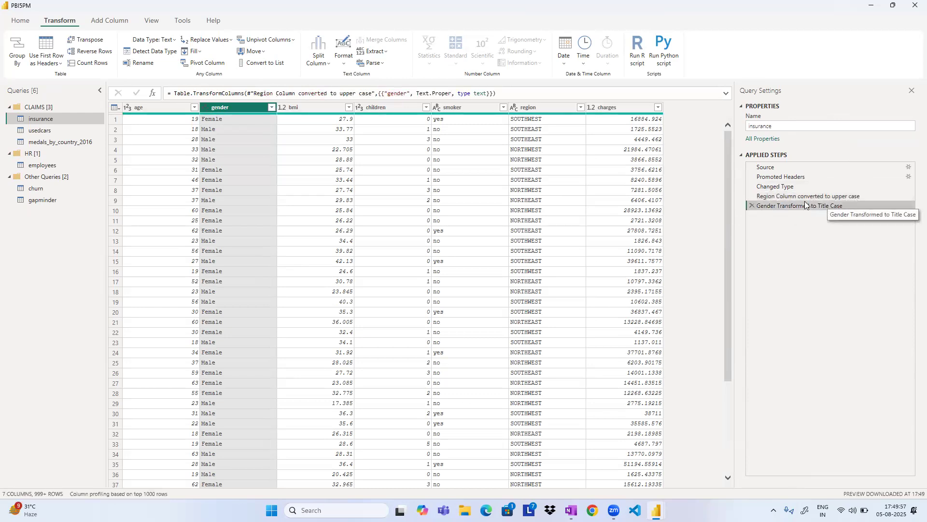
left_click(753, 205)
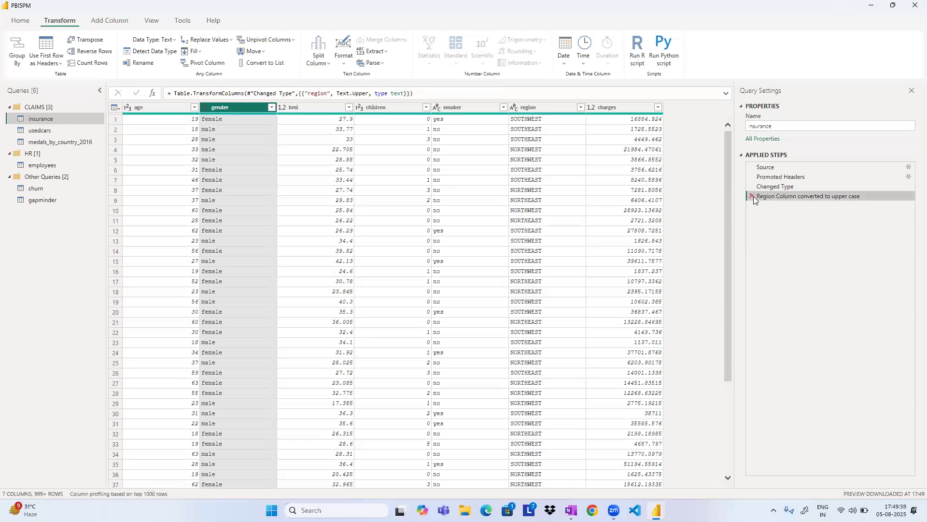
left_click(752, 195)
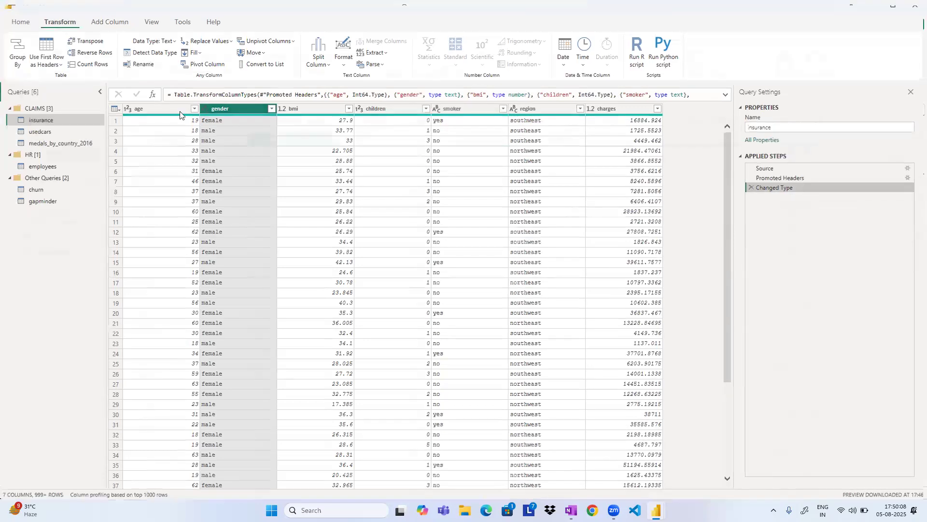
Shrink the Power Query Editor window over the main report window, view the report behind it, and return to the editor.
left_click_drag(179, 112, 286, 120)
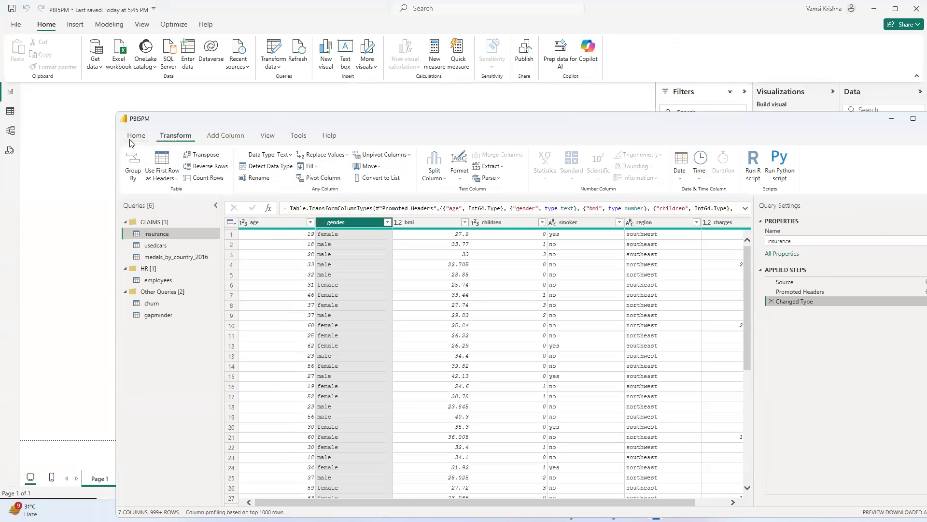
left_click(9, 93)
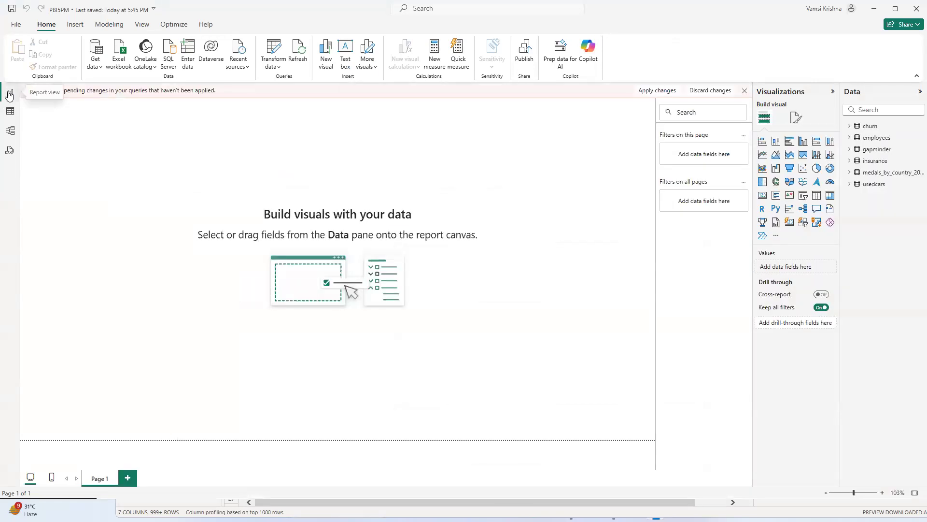
key("alt+Tab")
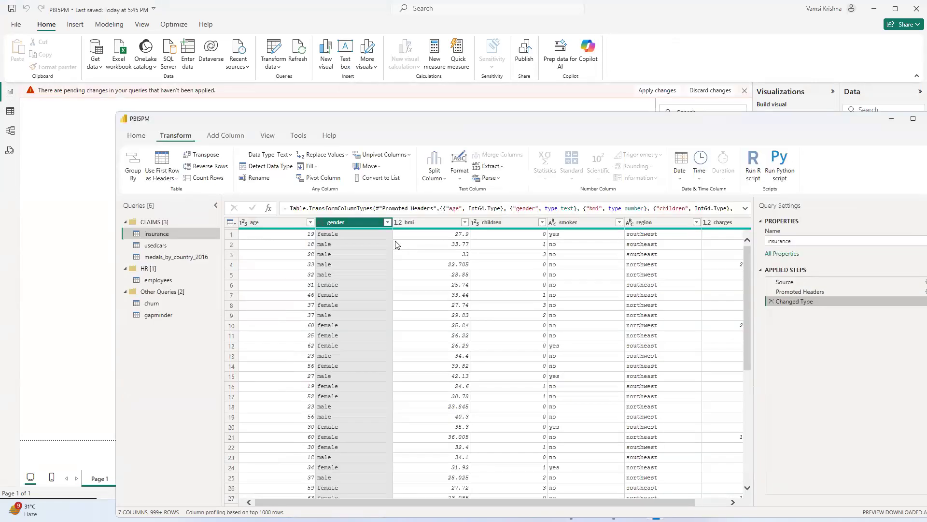
Remove the gender, children, smoker, region and charges columns from the insurance query.
right_click(363, 221)
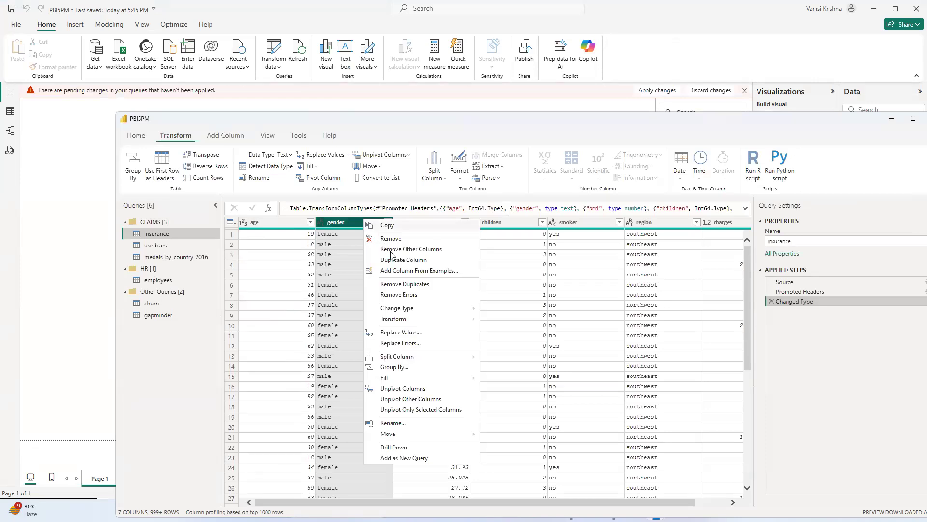
left_click(513, 223, "ctrl")
left_click(569, 222, "ctrl")
left_click(654, 223, "ctrl")
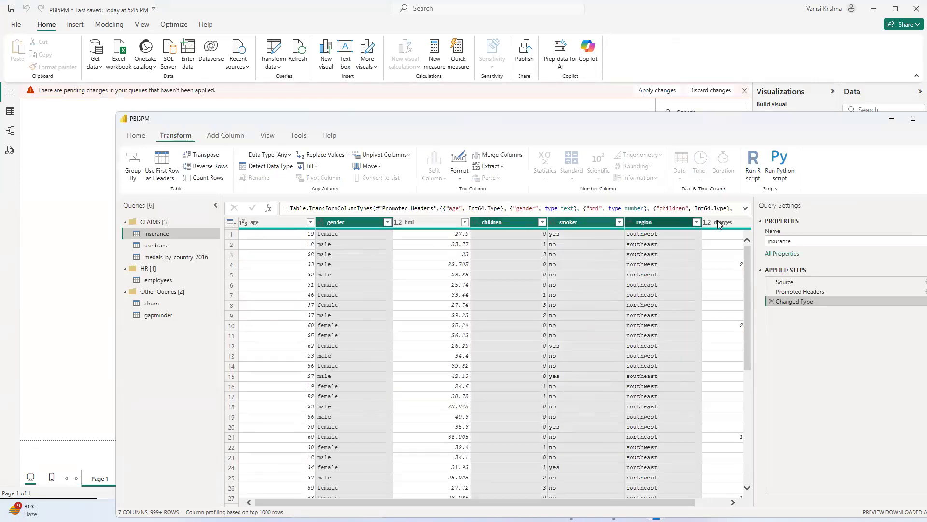
left_click(718, 221, "ctrl")
right_click(325, 223)
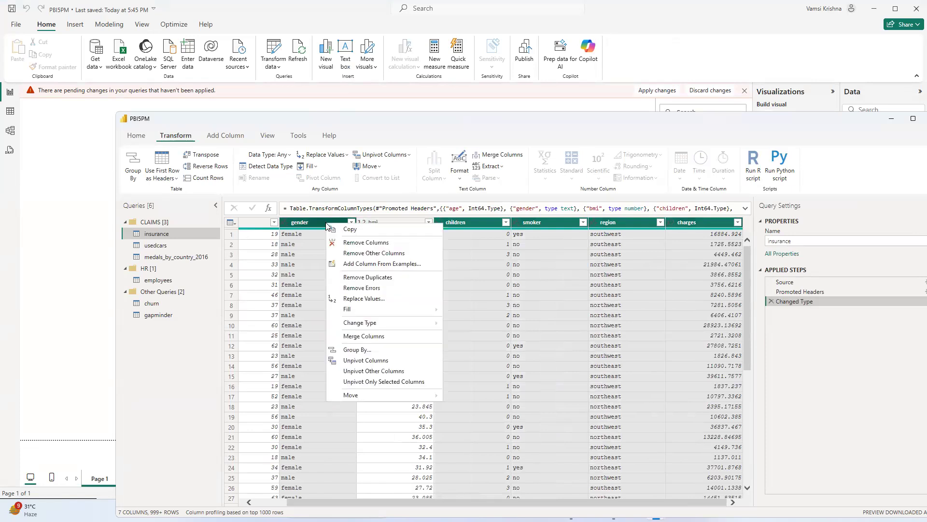
left_click(355, 247)
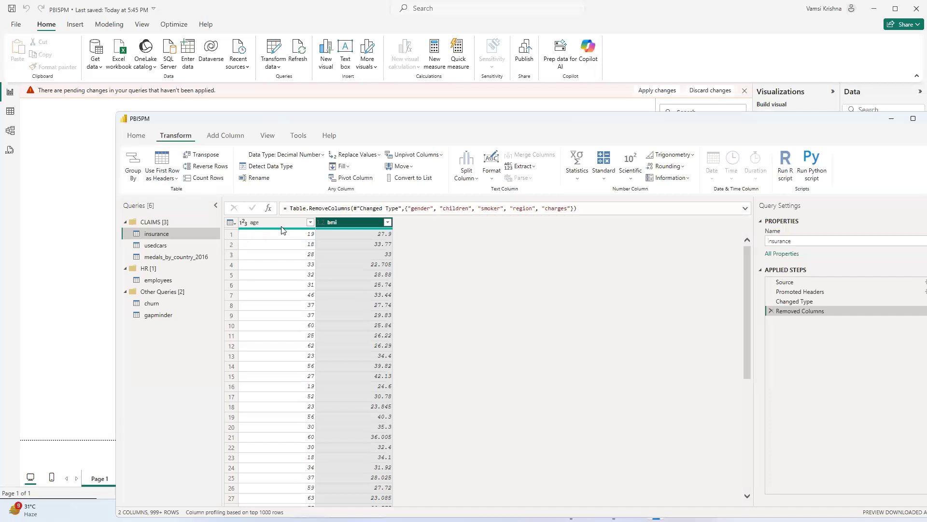
Show the insurance table in Table view and compare its columns with the query preview in Power Query Editor.
left_click(10, 112)
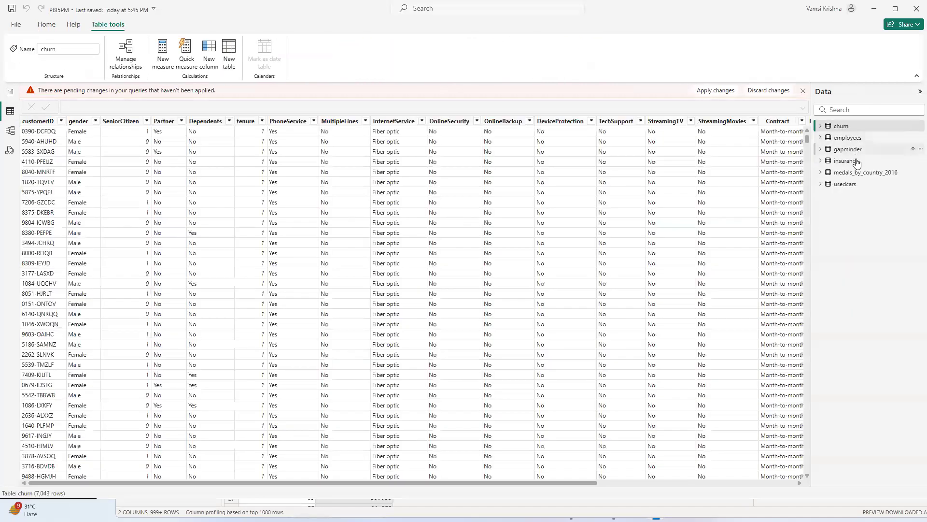
left_click(851, 161)
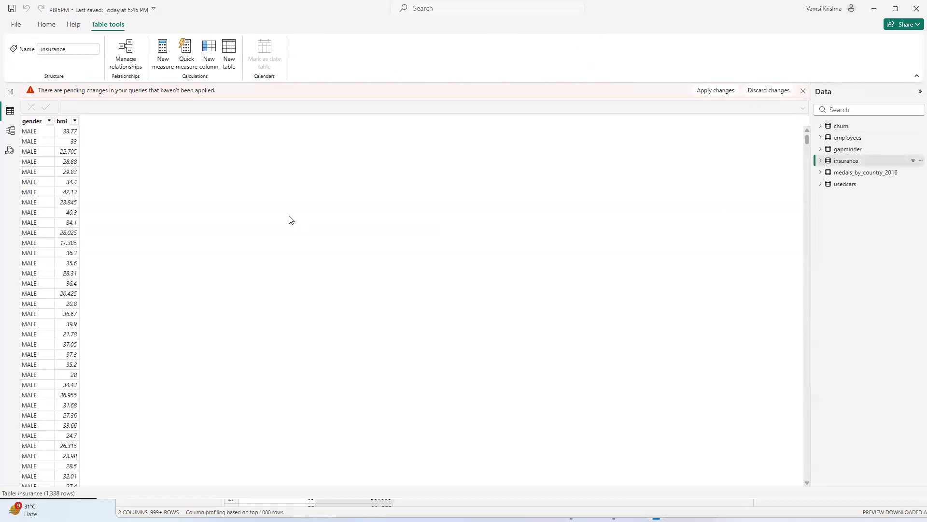
key("alt+Tab")
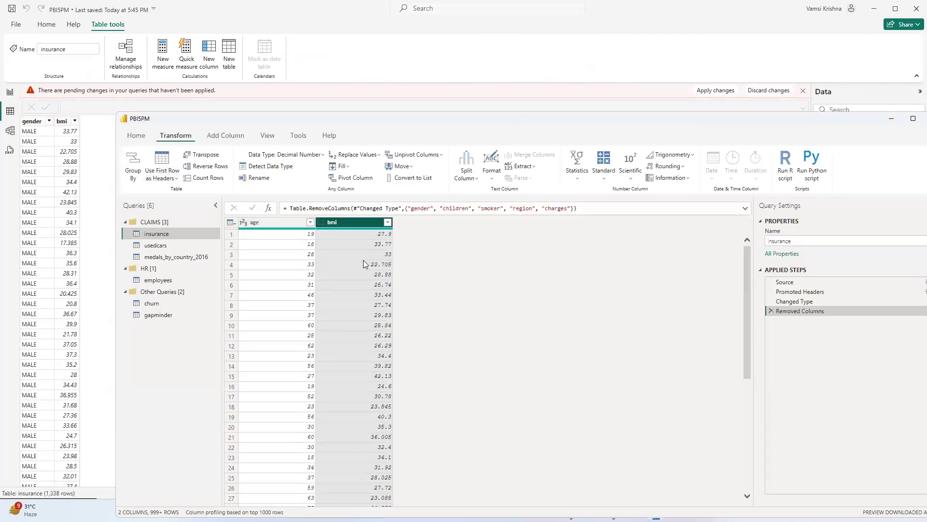
key("alt+Tab")
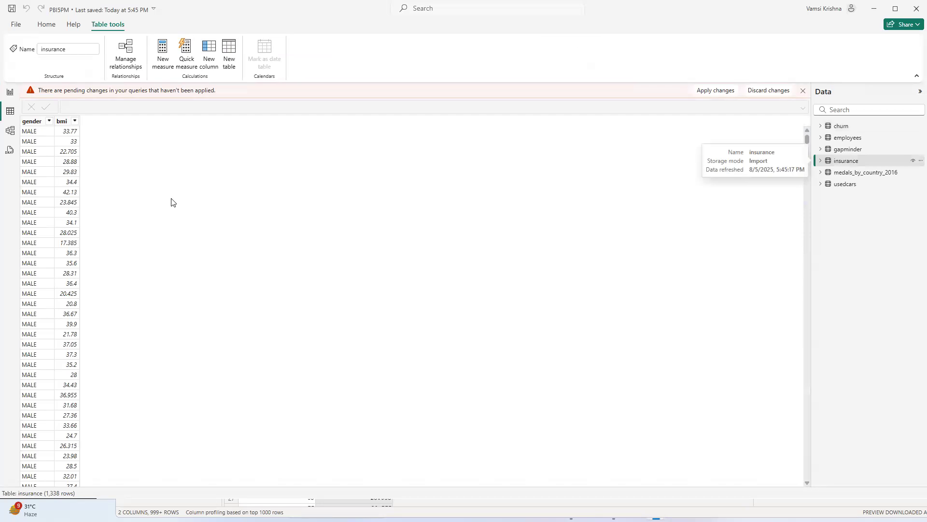
Return to Power Query Editor and delete the insurance query's Removed Columns applied step.
key("alt+Tab")
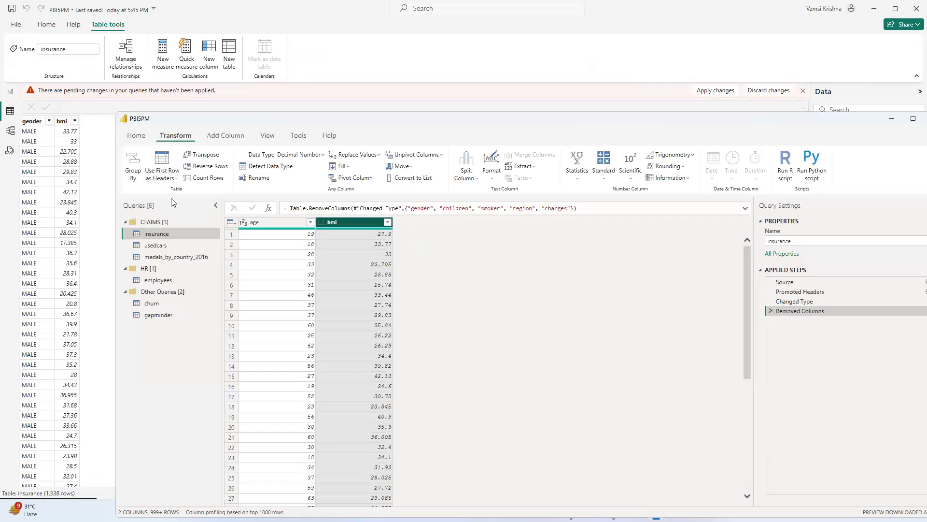
left_click(771, 311)
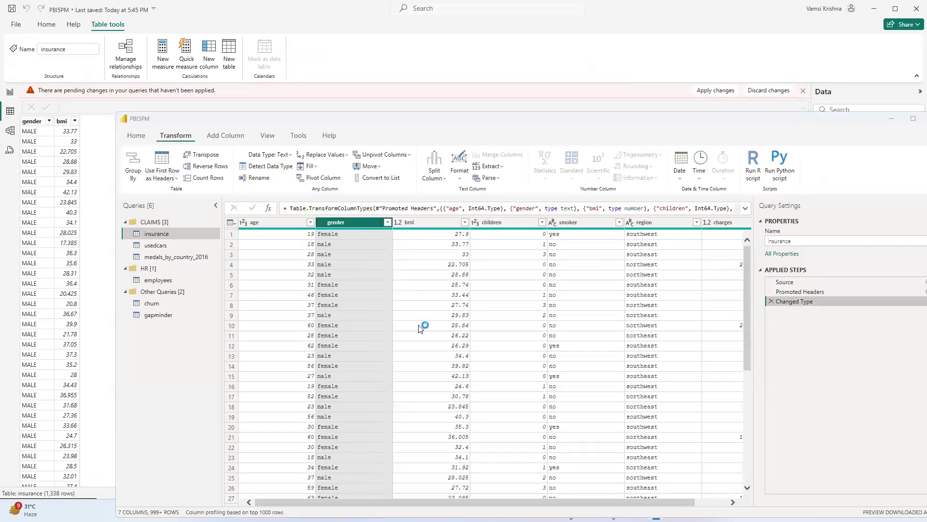
Apply the pending query changes and move Power Query Editor aside to compare its preview with the loaded insurance table.
key("alt+F4")
left_click(491, 272)
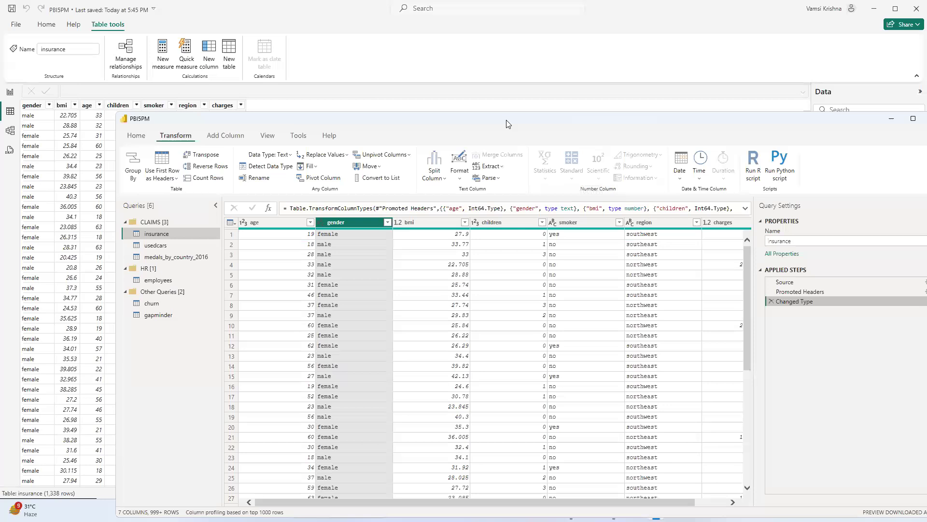
left_click_drag(506, 124, 624, 138)
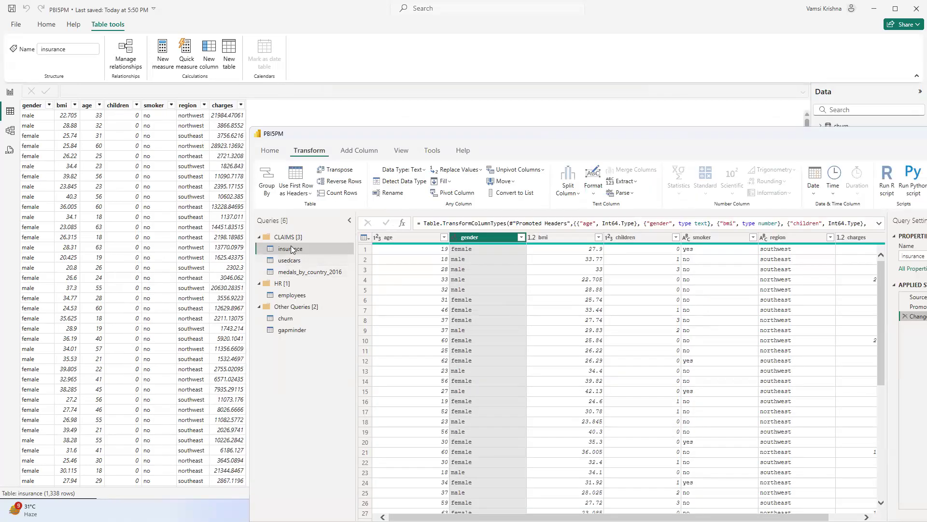
left_click_drag(462, 136, 444, 135)
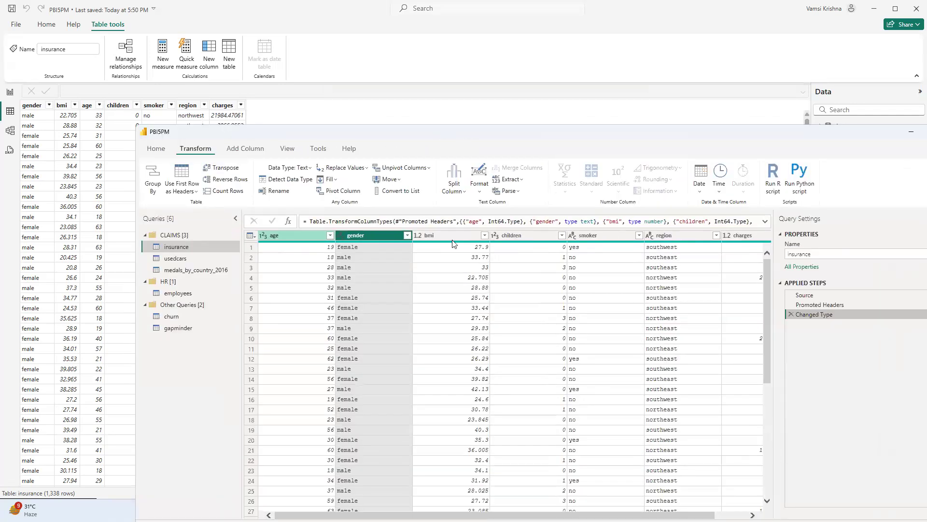
Remove the age, bmi, children, smoker, region and charges columns from the insurance query, keeping only gender.
left_click(295, 235)
left_click(449, 235, "ctrl")
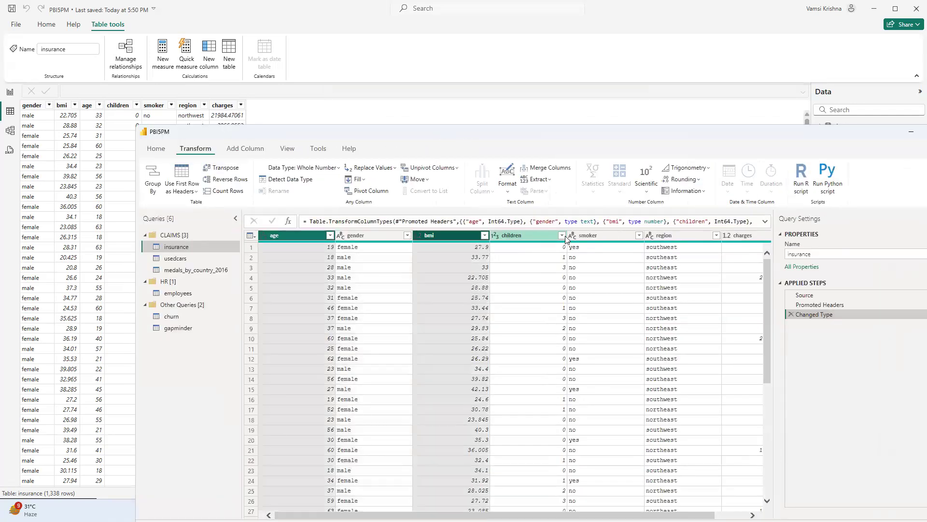
left_click(526, 235, "ctrl")
left_click(670, 235, "ctrl")
left_click(744, 235, "ctrl")
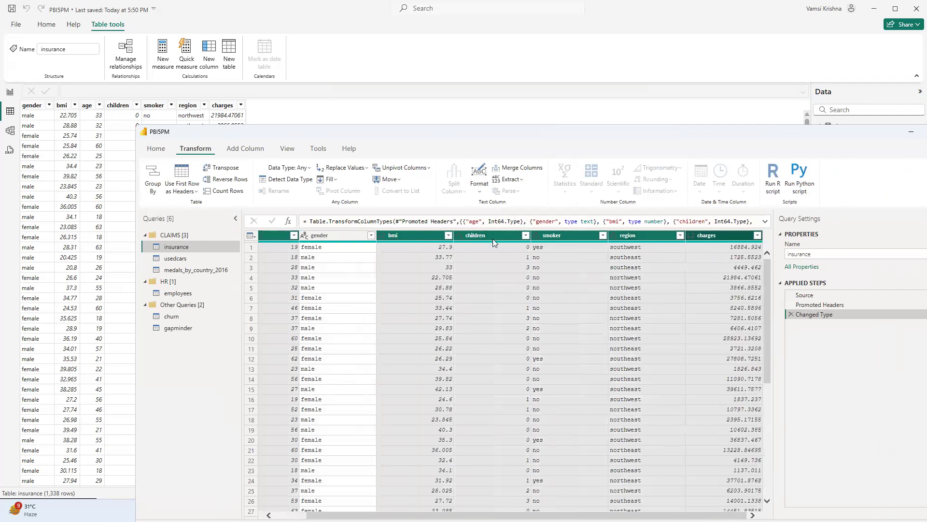
right_click(462, 236)
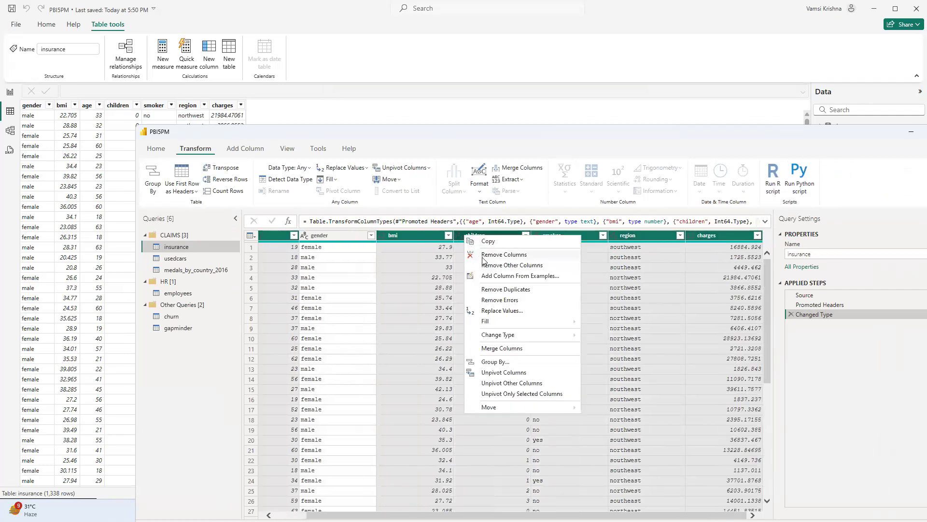
left_click(483, 255)
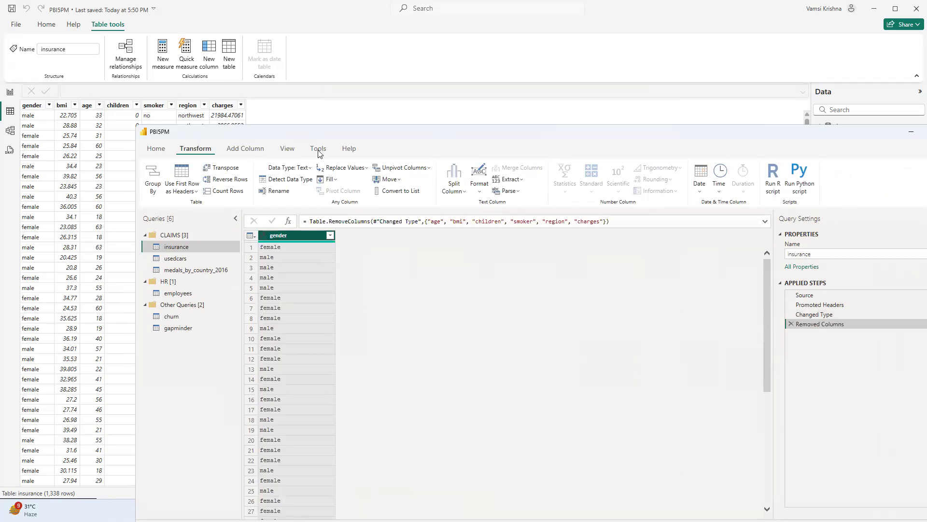
Apply the insurance query's column removal without closing Power Query Editor, and review the reloaded table behind it.
left_click_drag(329, 129, 537, 148)
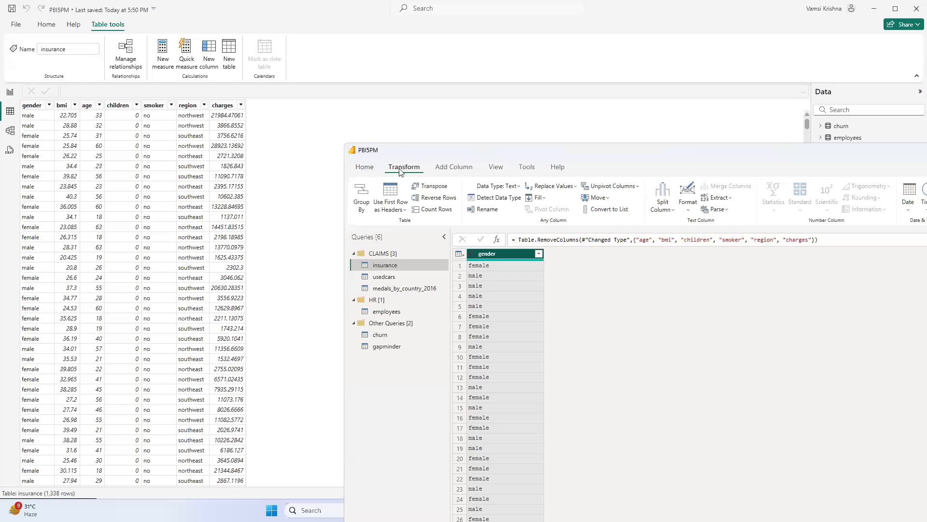
left_click(365, 167)
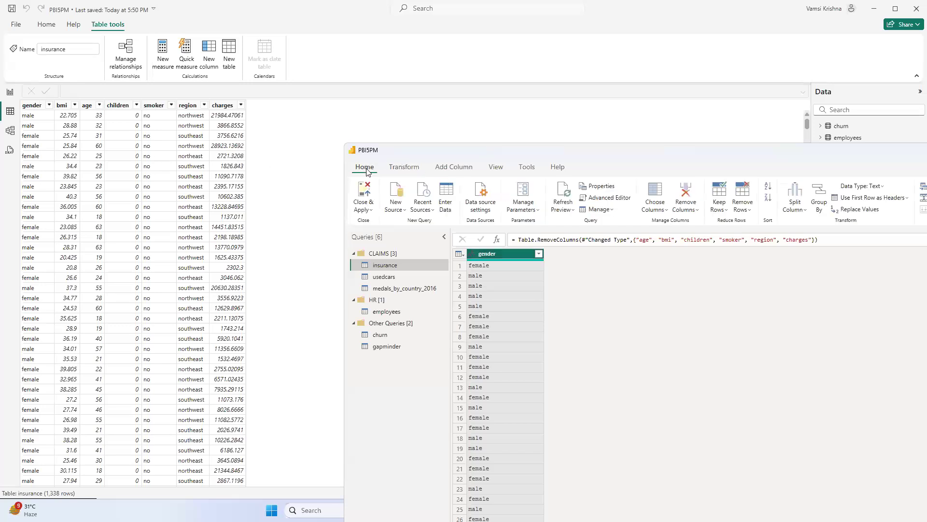
left_click(371, 210)
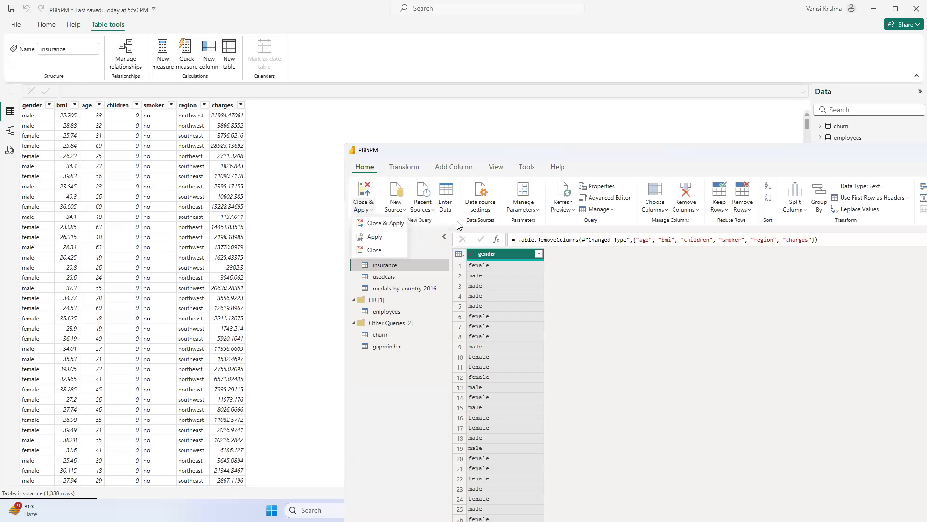
left_click(375, 237)
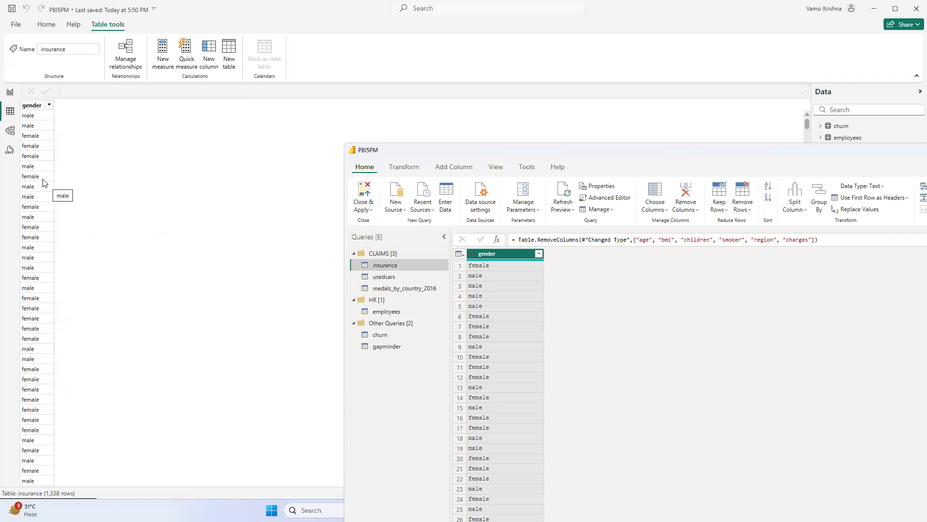
scroll(46, 157, "down", 5)
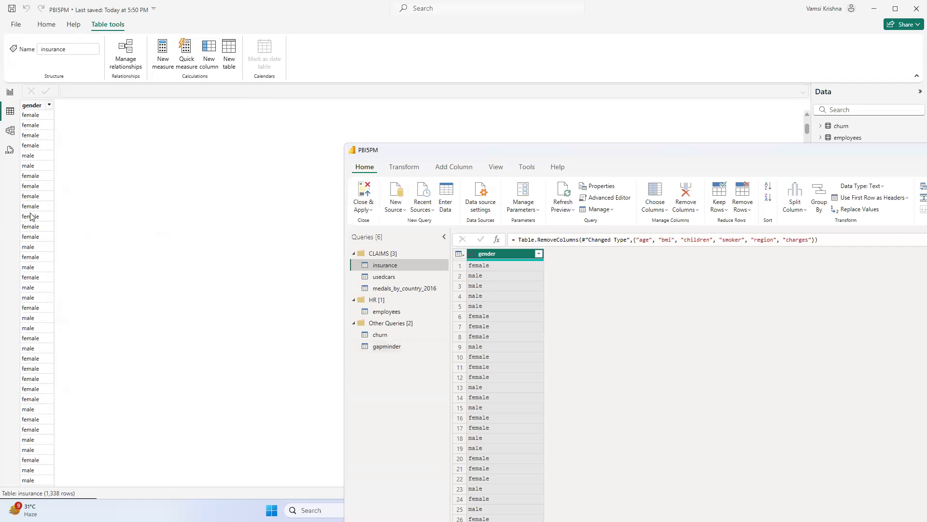
scroll(36, 214, "up", 5)
scroll(36, 214, "up", 1)
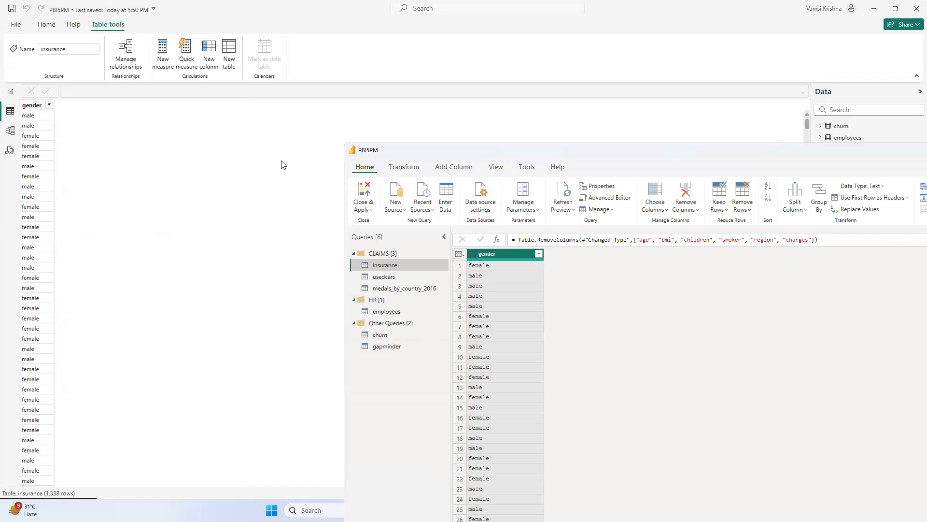
Delete the insurance query's Removed Columns applied step and apply the change while keeping Power Query Editor open.
left_click(370, 210)
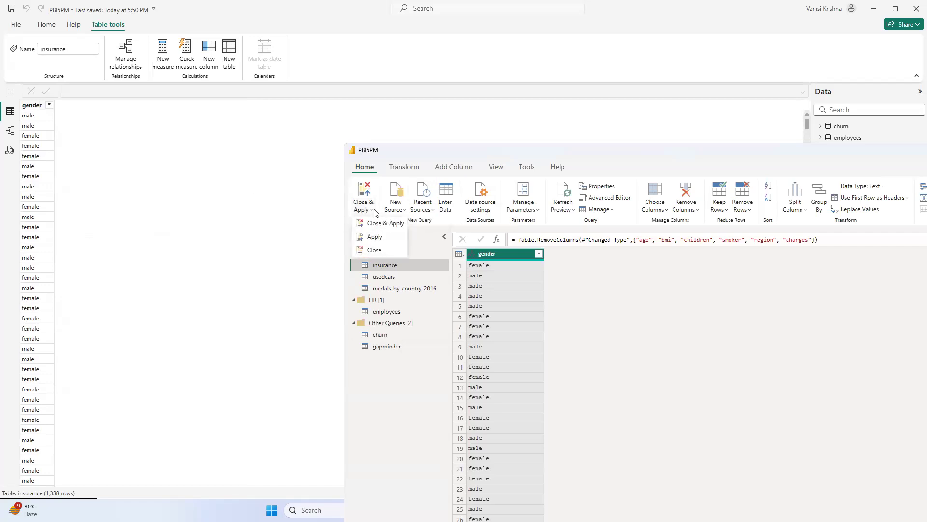
left_click_drag(625, 154, 563, 130)
left_click(776, 284)
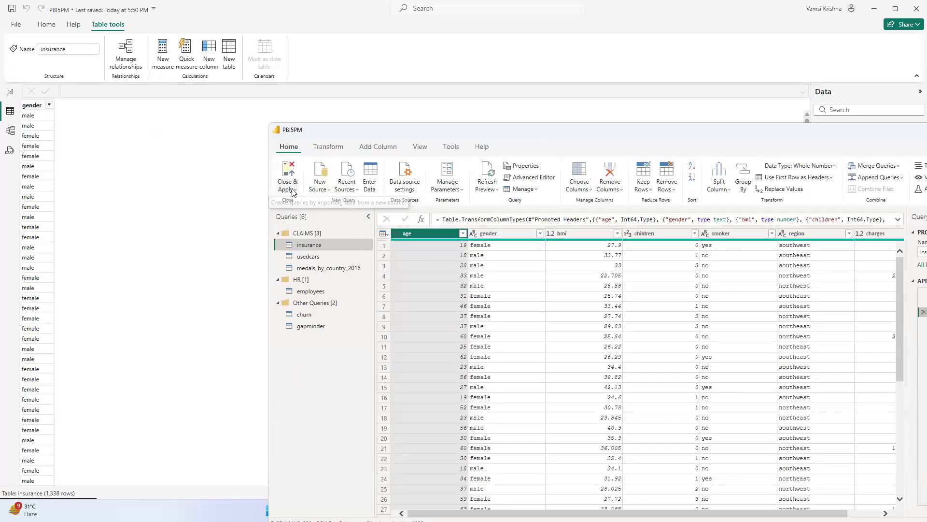
left_click(293, 190)
left_click(302, 218)
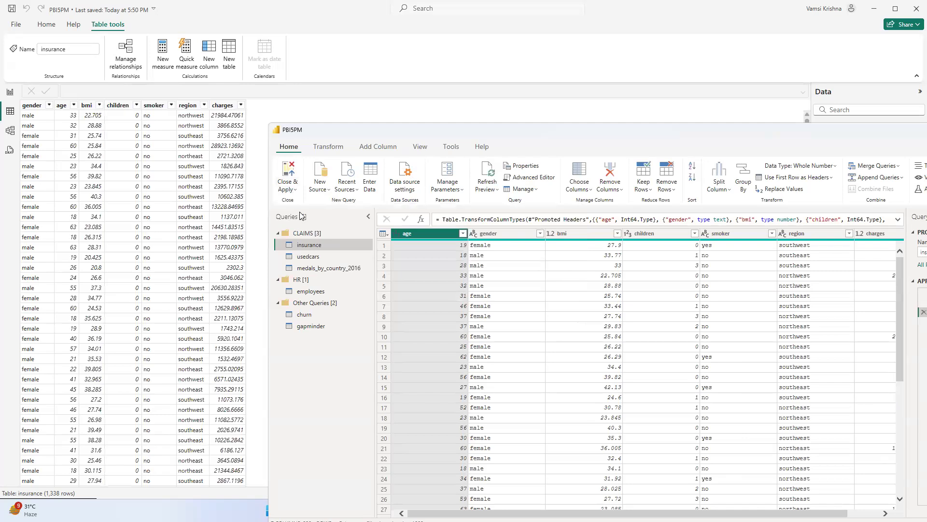
Close Power Query Editor and save the PBI5PM report file.
left_click(289, 188)
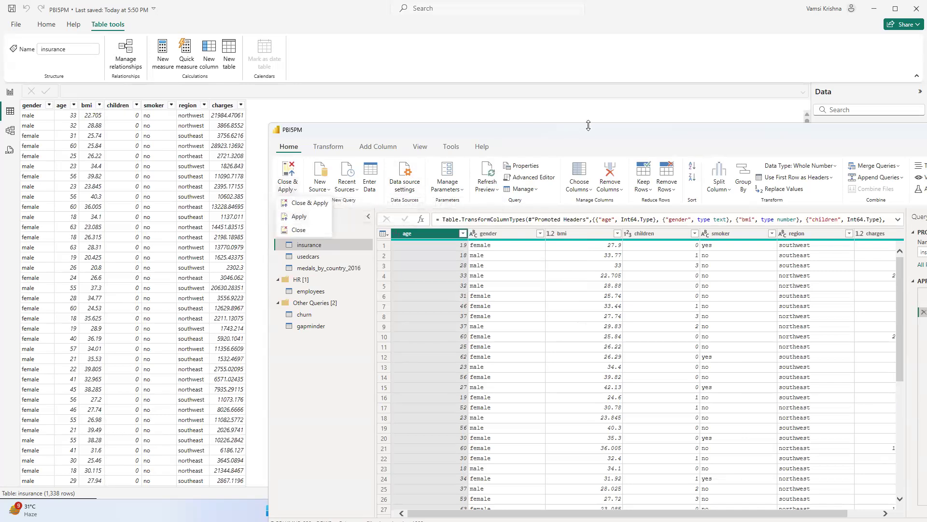
left_click_drag(794, 130, 590, 136)
left_click(883, 135)
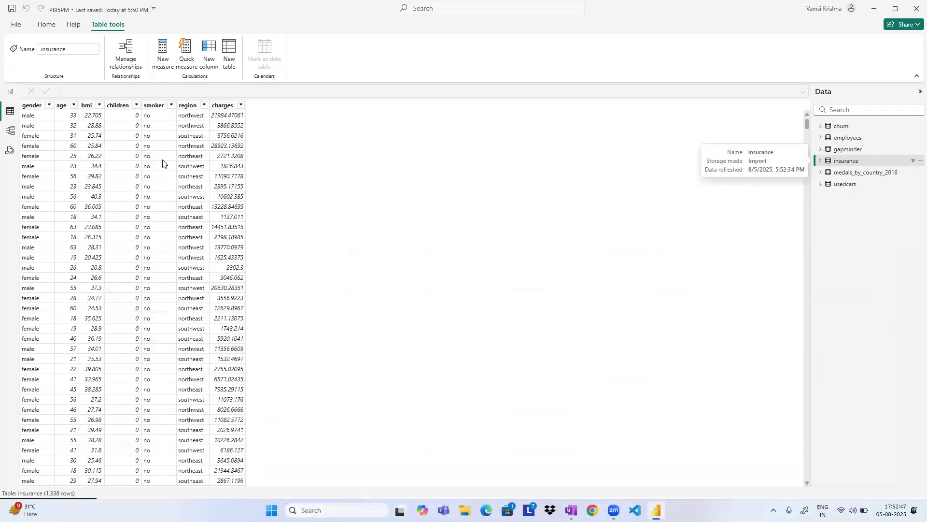
left_click(16, 24)
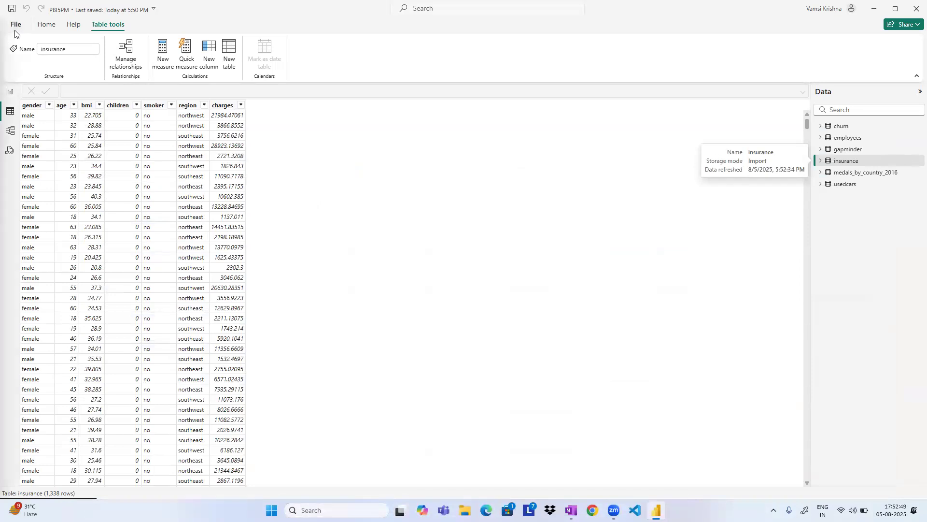
left_click(30, 91)
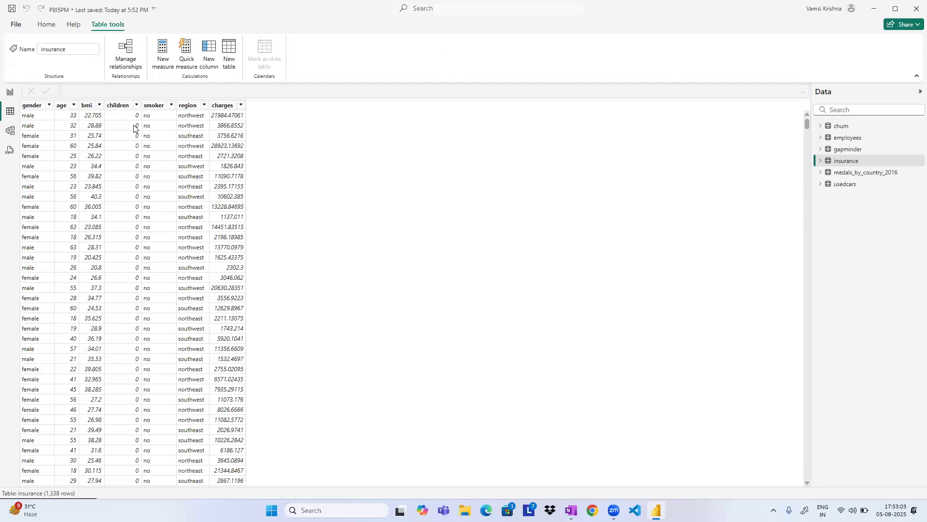
Reopen Power Query Editor to transform the data and maximize its window.
left_click(46, 24)
left_click(249, 54)
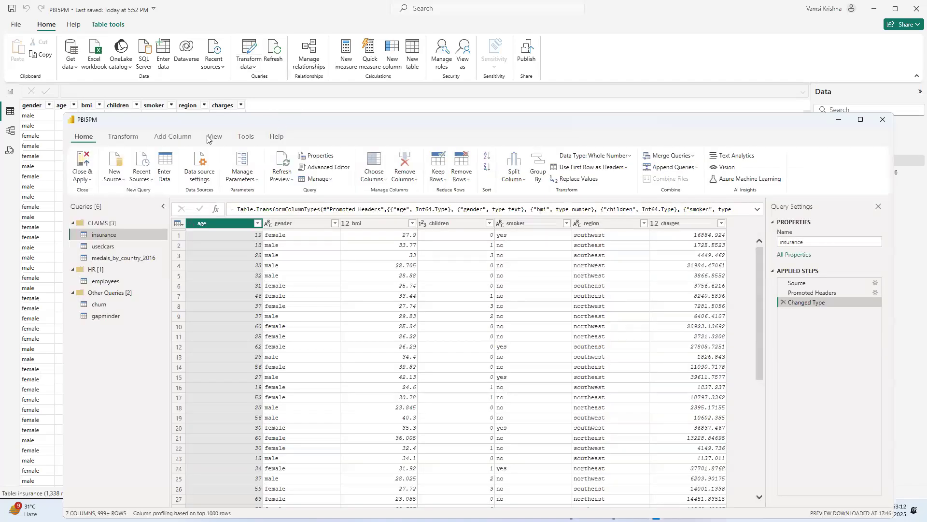
double_click(94, 118)
left_click(12, 91)
left_click(12, 92)
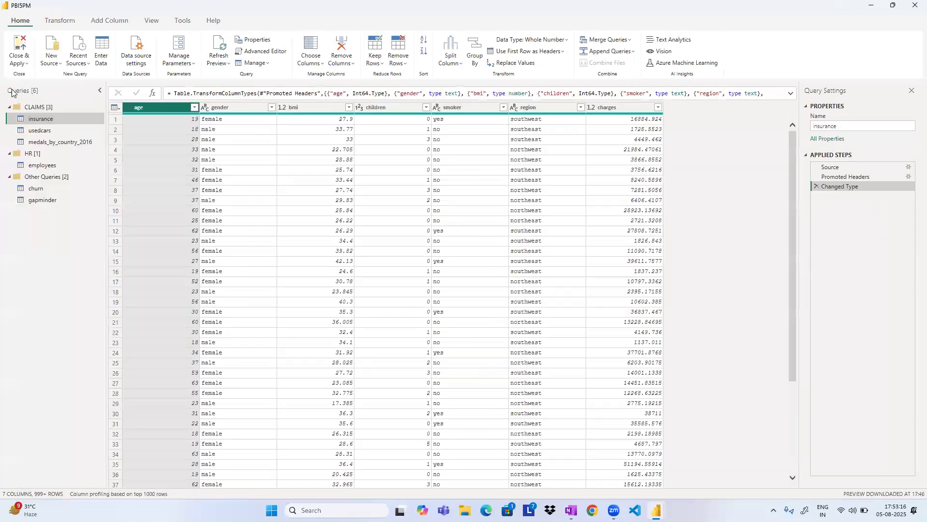
Close the Query Settings pane in Power Query Editor and show it again.
left_click(910, 92)
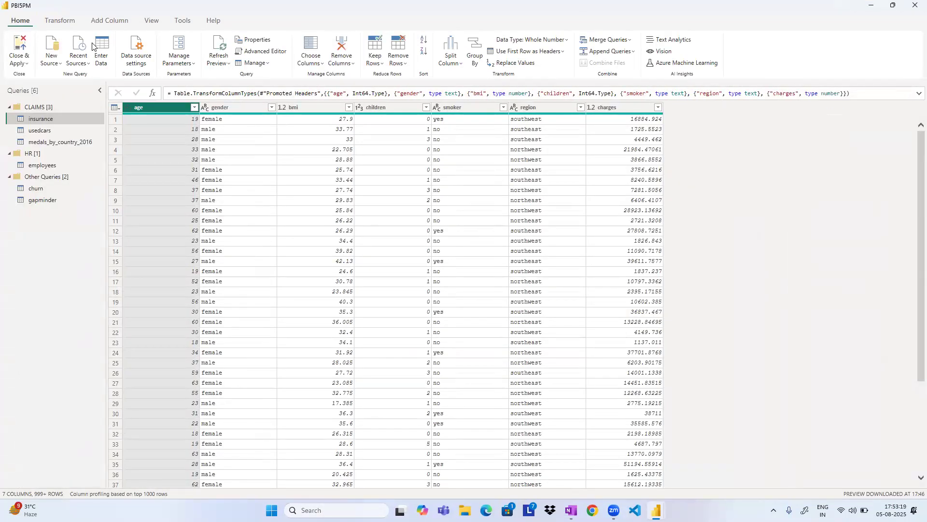
left_click(151, 20)
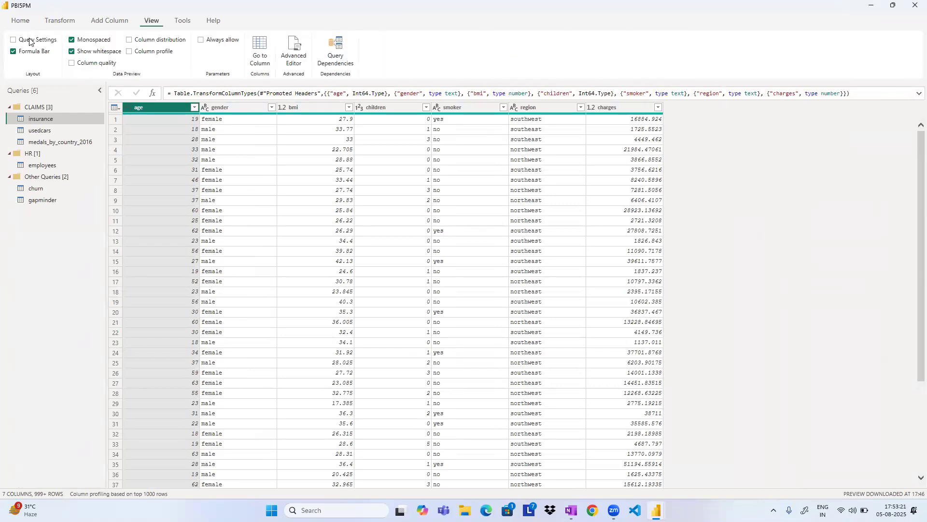
left_click(14, 40)
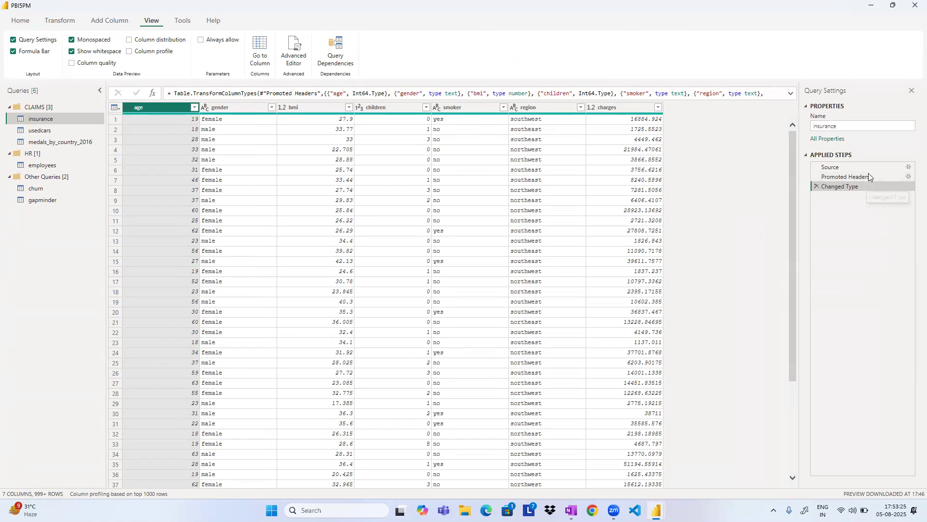
Close Power Query Editor and exit Power BI Desktop.
left_click(914, 7)
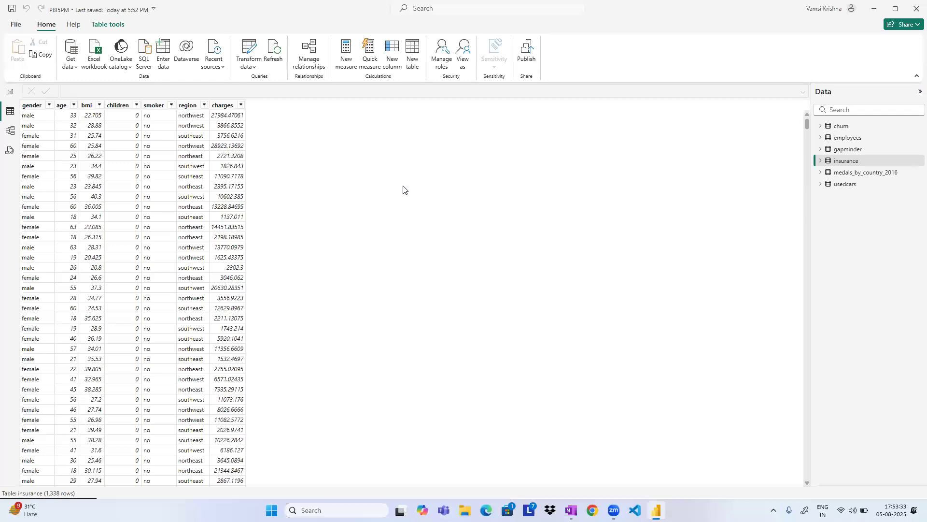
left_click(916, 8)
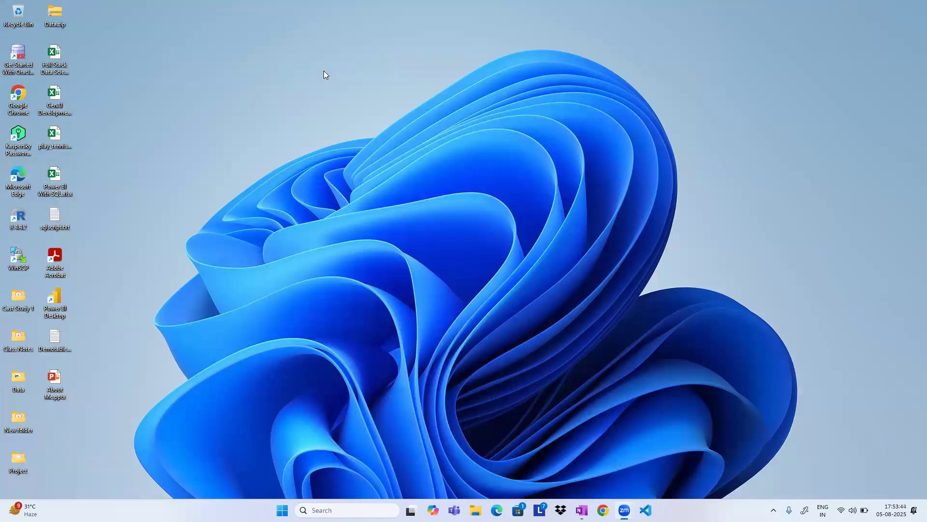
Switch to Chrome, go to Gmail and open Durga Soft's POWER BI with SQL SERVER follow-up email from the inbox.
left_click(603, 510)
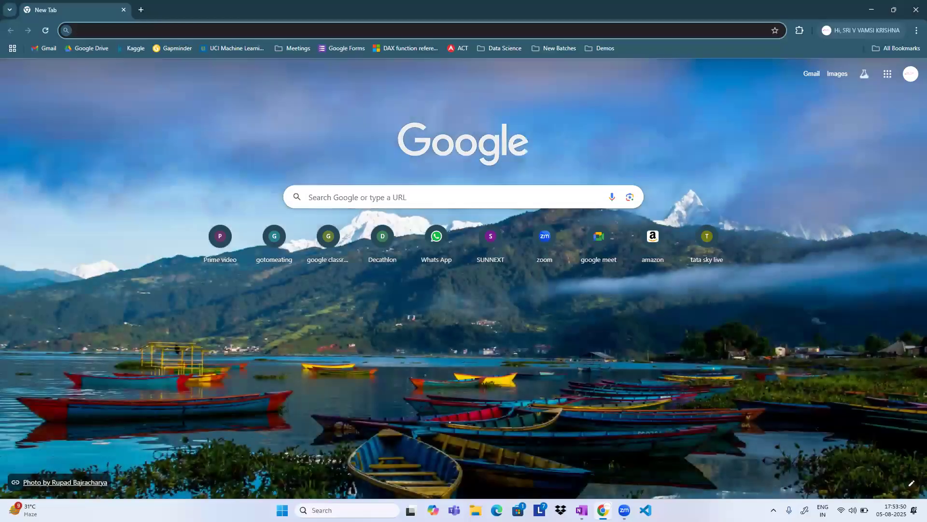
left_click(48, 48)
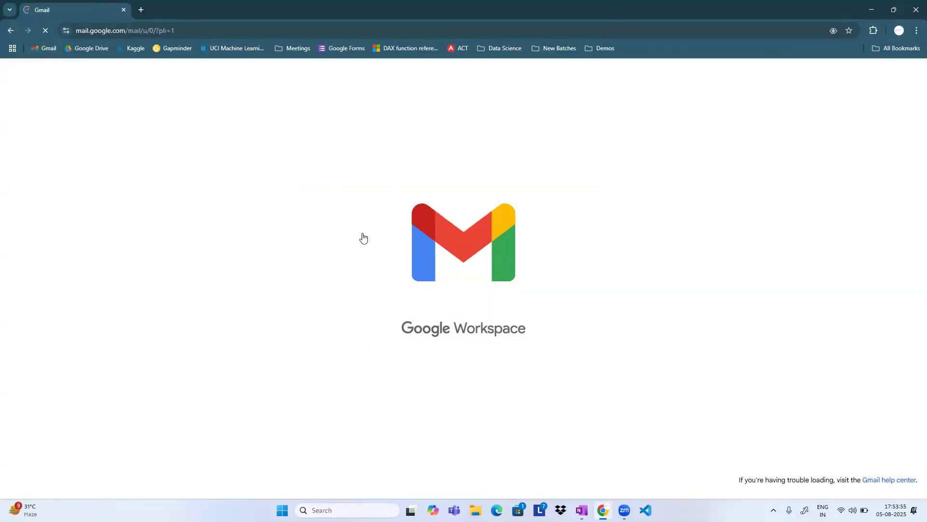
scroll(425, 251, "down", 3)
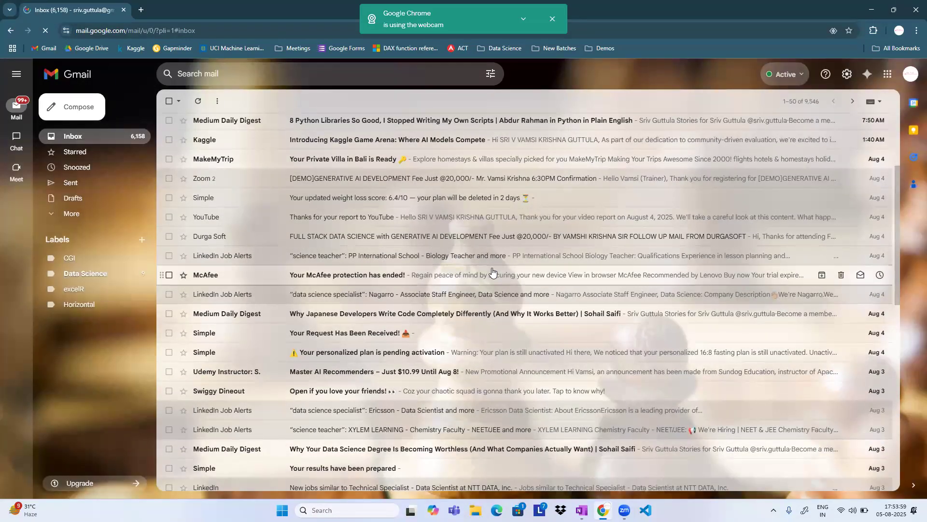
scroll(490, 268, "down", 1)
scroll(492, 272, "down", 4)
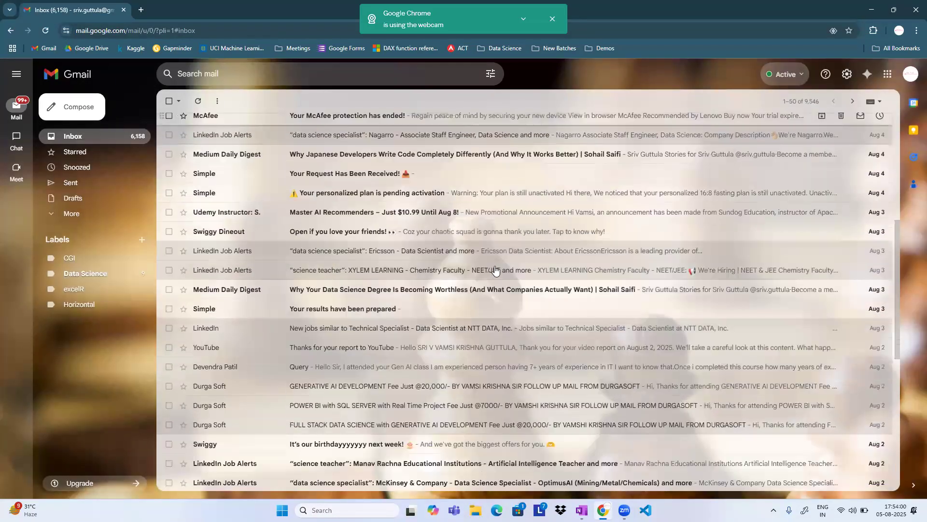
left_click(455, 280)
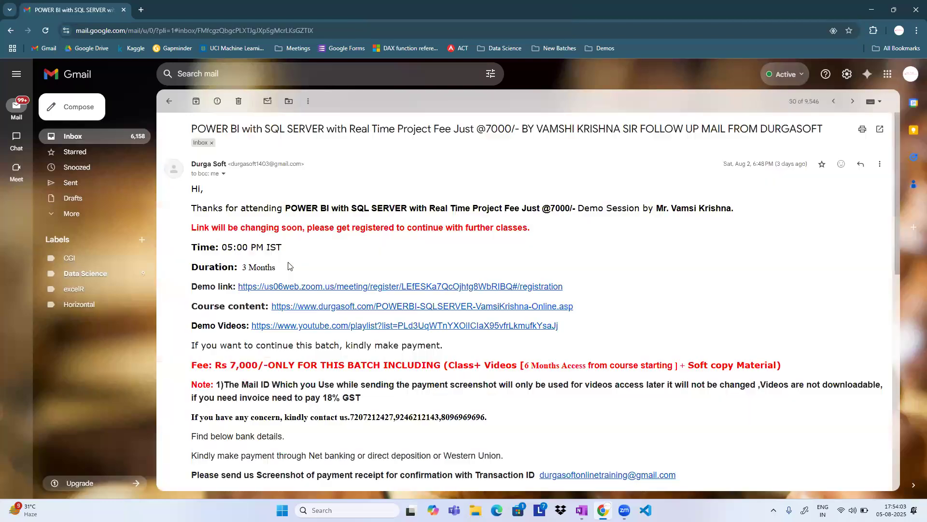
Copy the Demo Videos playlist link from the email and load it in a new browser tab.
left_click_drag(559, 327, 264, 316)
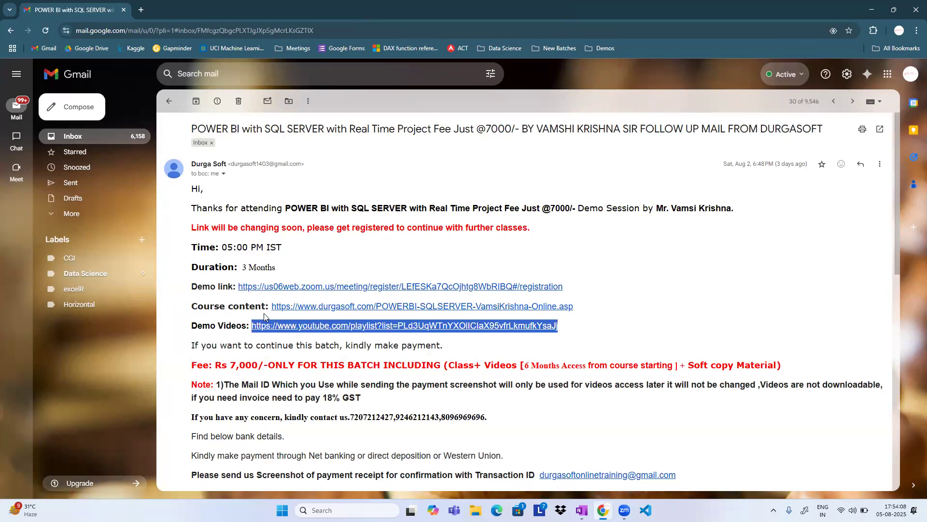
left_click(141, 10)
left_click(149, 29)
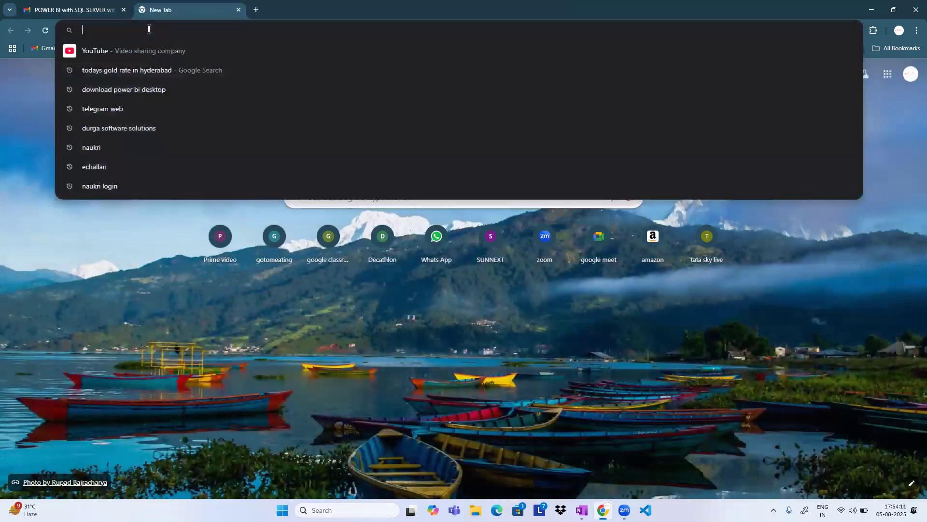
type("https://www.youtube.com/playlist?list=PLd3UqWTnYXOIlClaX95vfrLkmufkYsaJj")
key("Return")
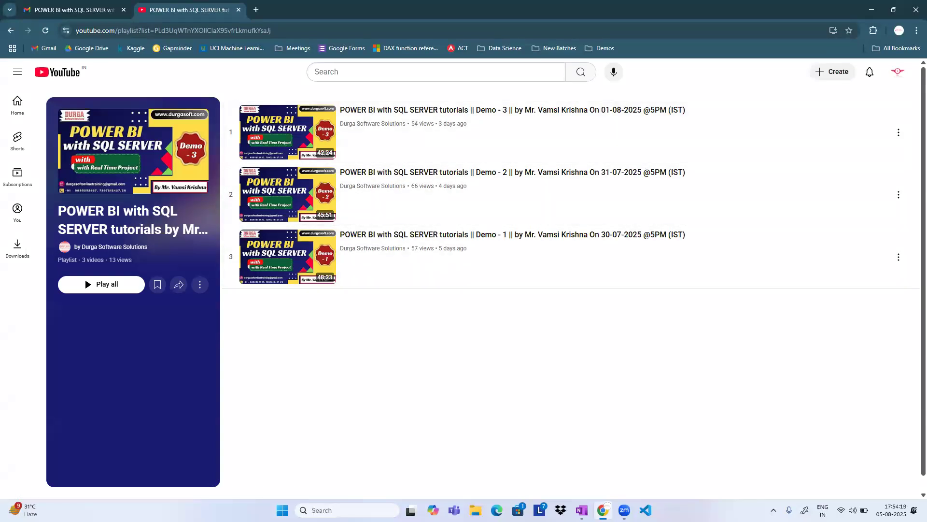
left_click(914, 510)
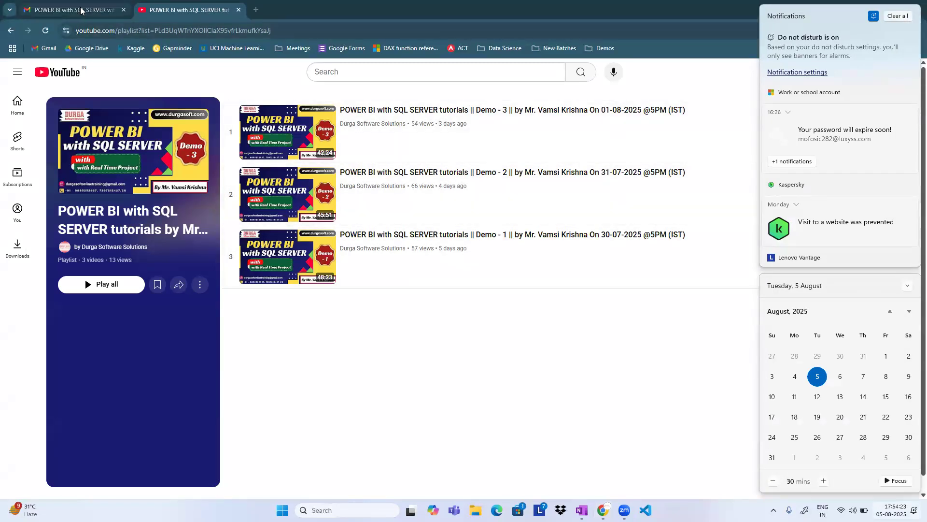
left_click(337, 315)
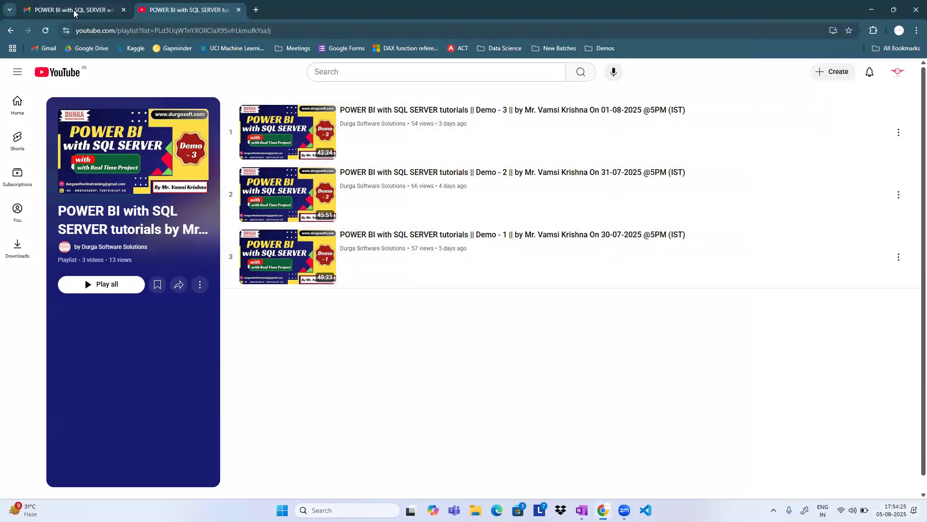
Switch back to Gmail and return from the open follow-up email to the inbox list.
left_click(77, 10)
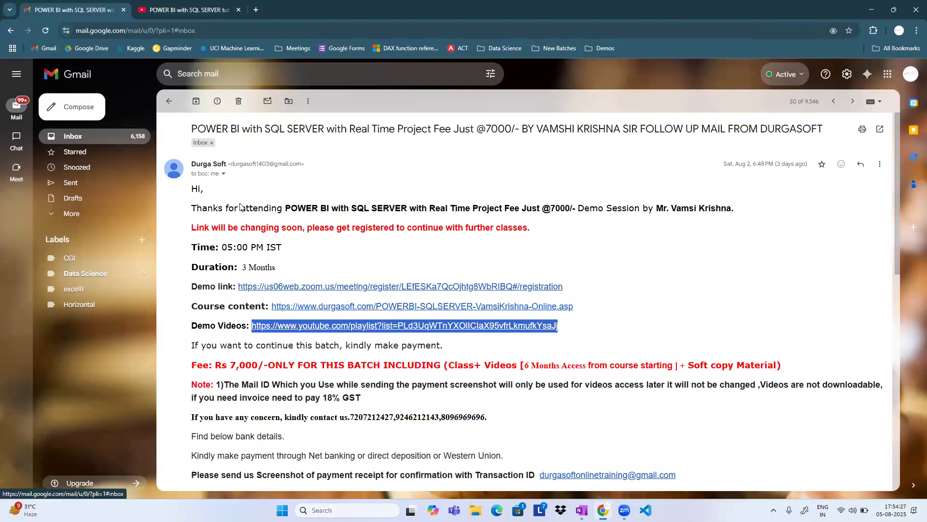
left_click(73, 137)
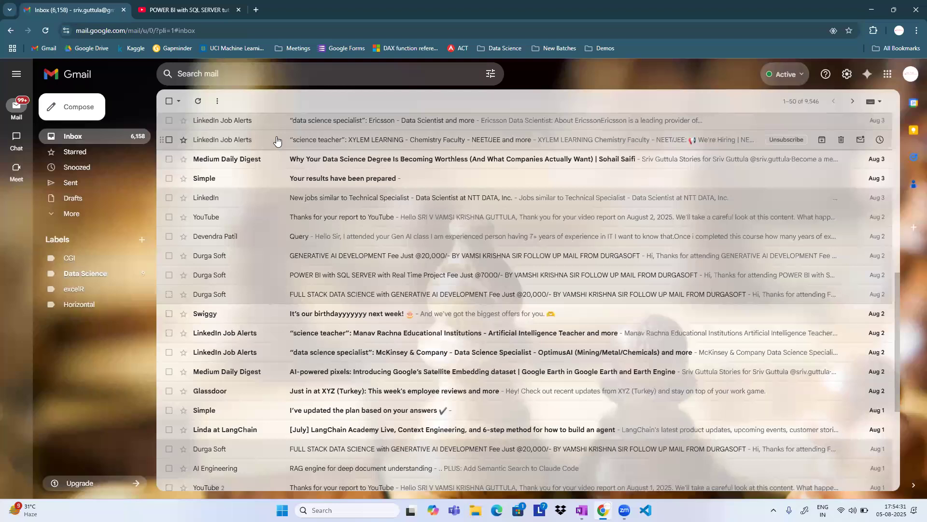
Go back to the YouTube demo playlist and select its full web address.
left_click(212, 14)
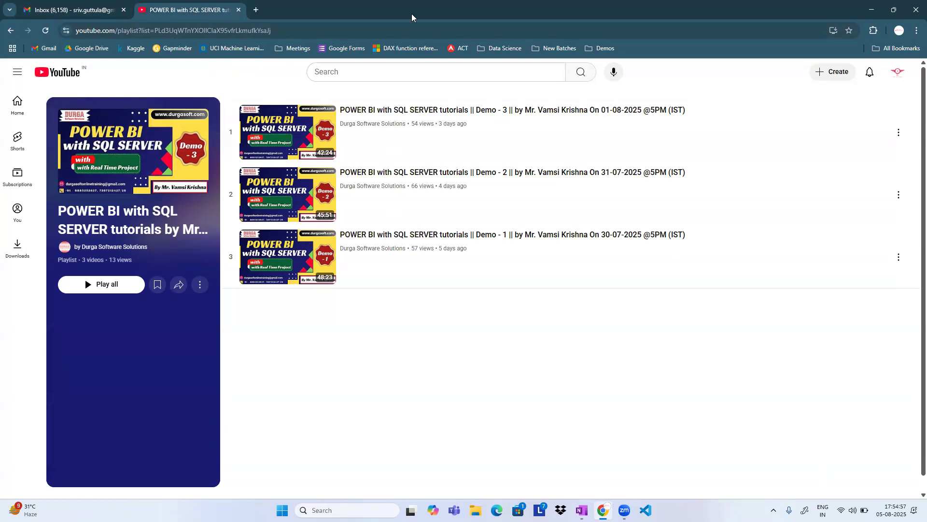
left_click(289, 30)
triple_click(300, 29)
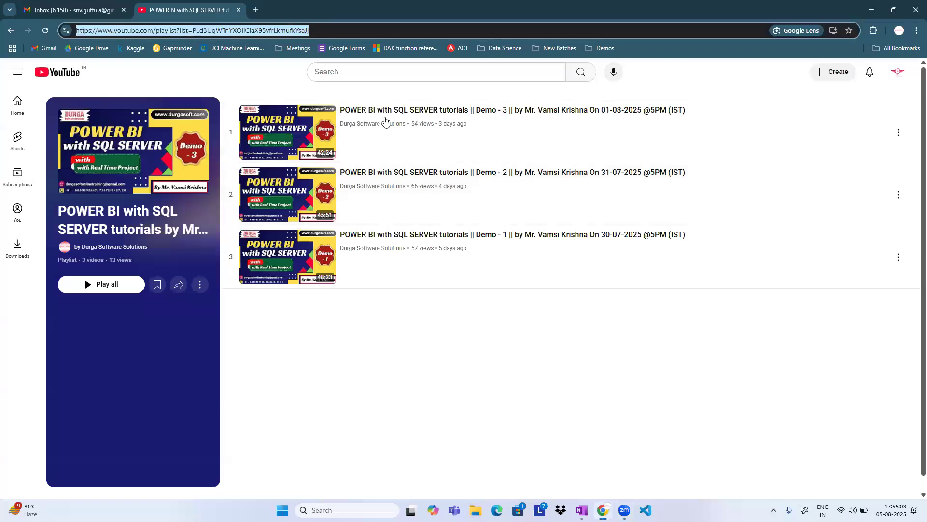
left_click(386, 122)
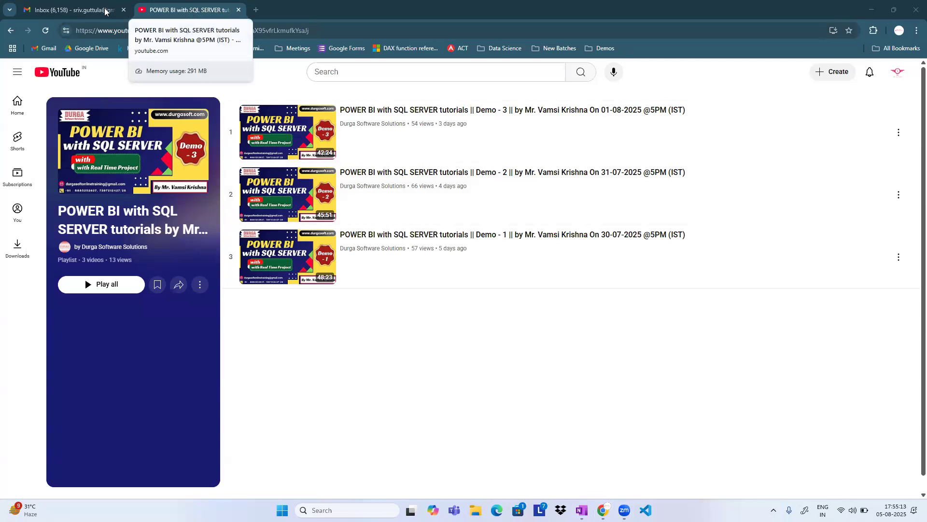
Close the Gmail inbox and the YouTube playlist so that Chrome exits to the desktop.
left_click(127, 13)
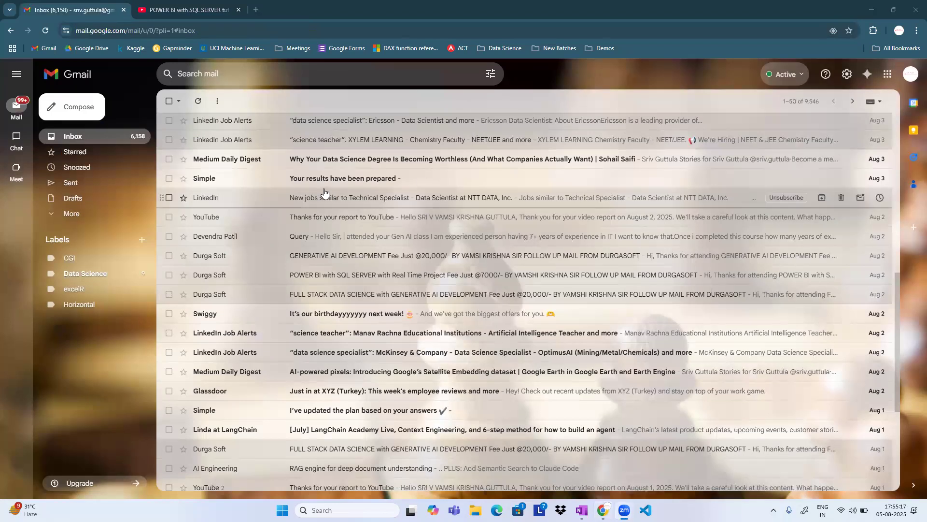
scroll(327, 196, "up", 10)
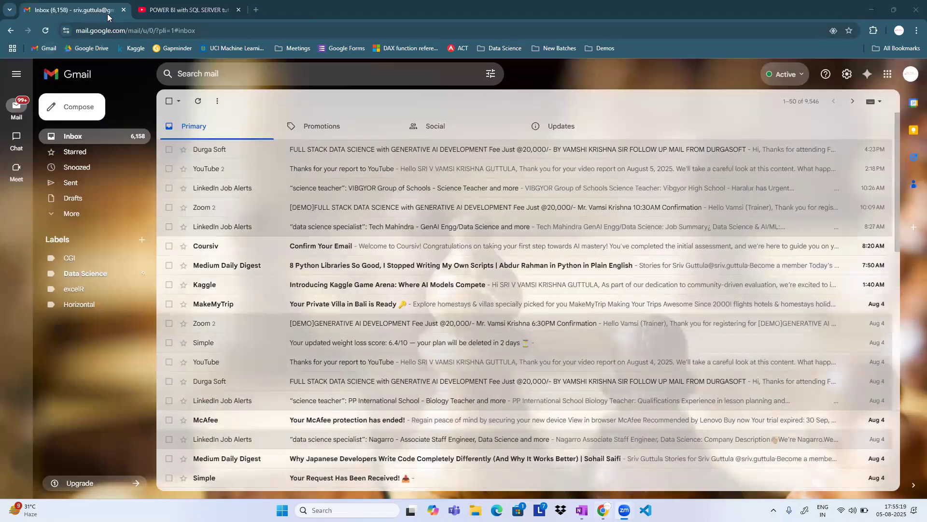
left_click(124, 10)
left_click(123, 10)
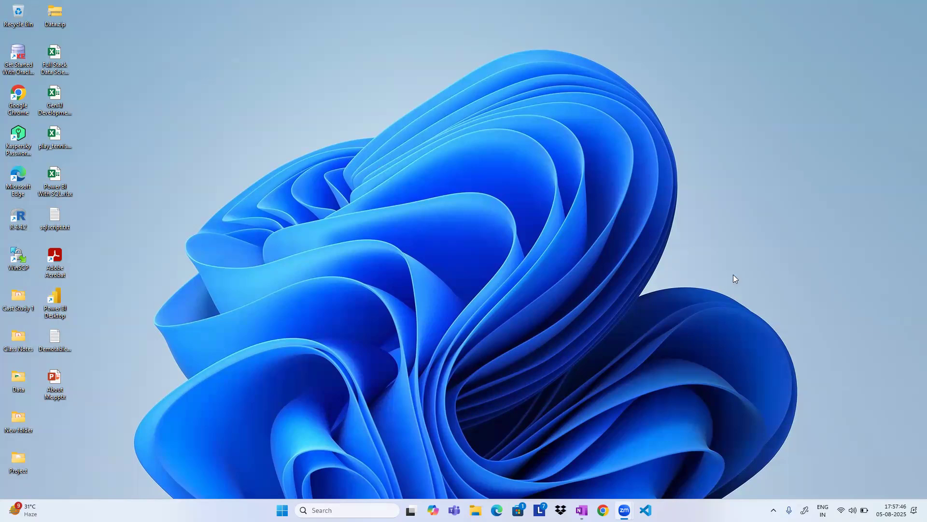
left_click(734, 275)
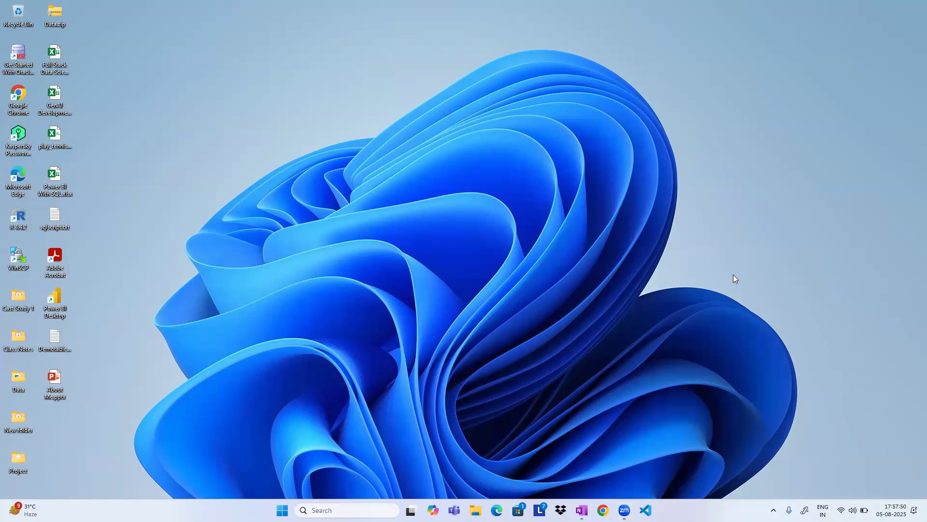